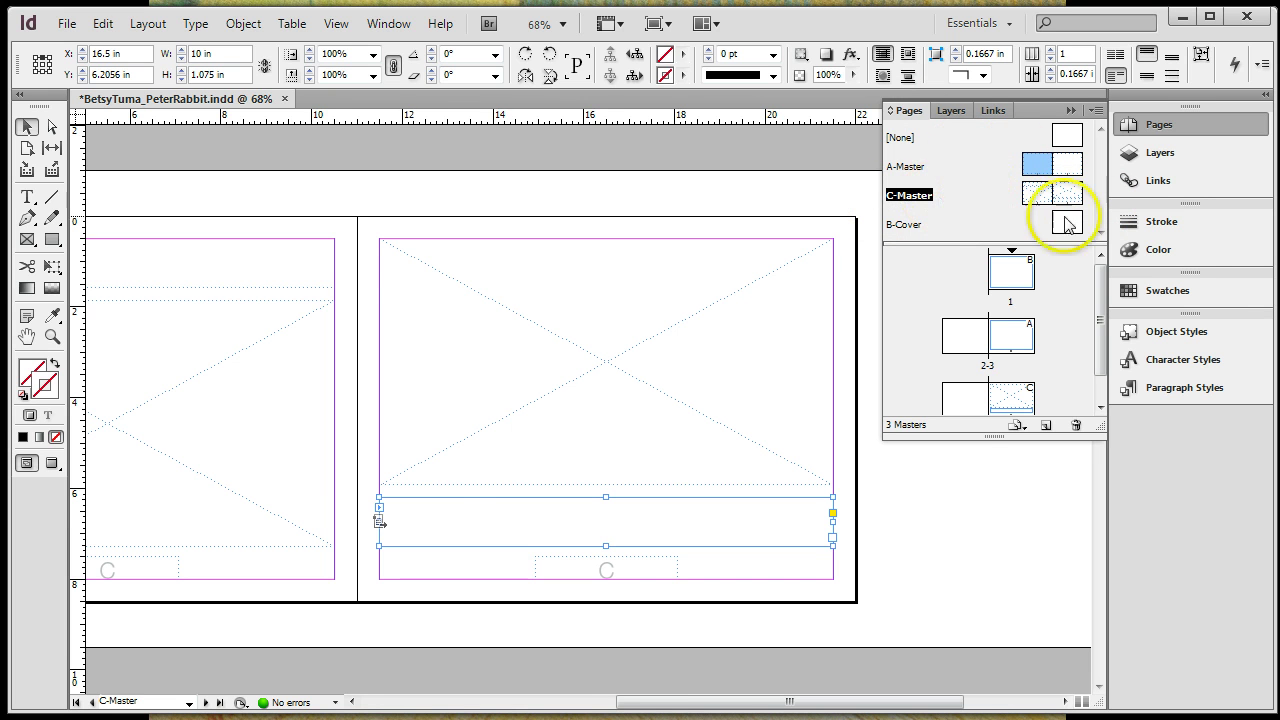
# Inspect the picture and text frames on C-Master's left page and the text frame on its right page.
pyautogui.doubleClick(1030, 193)
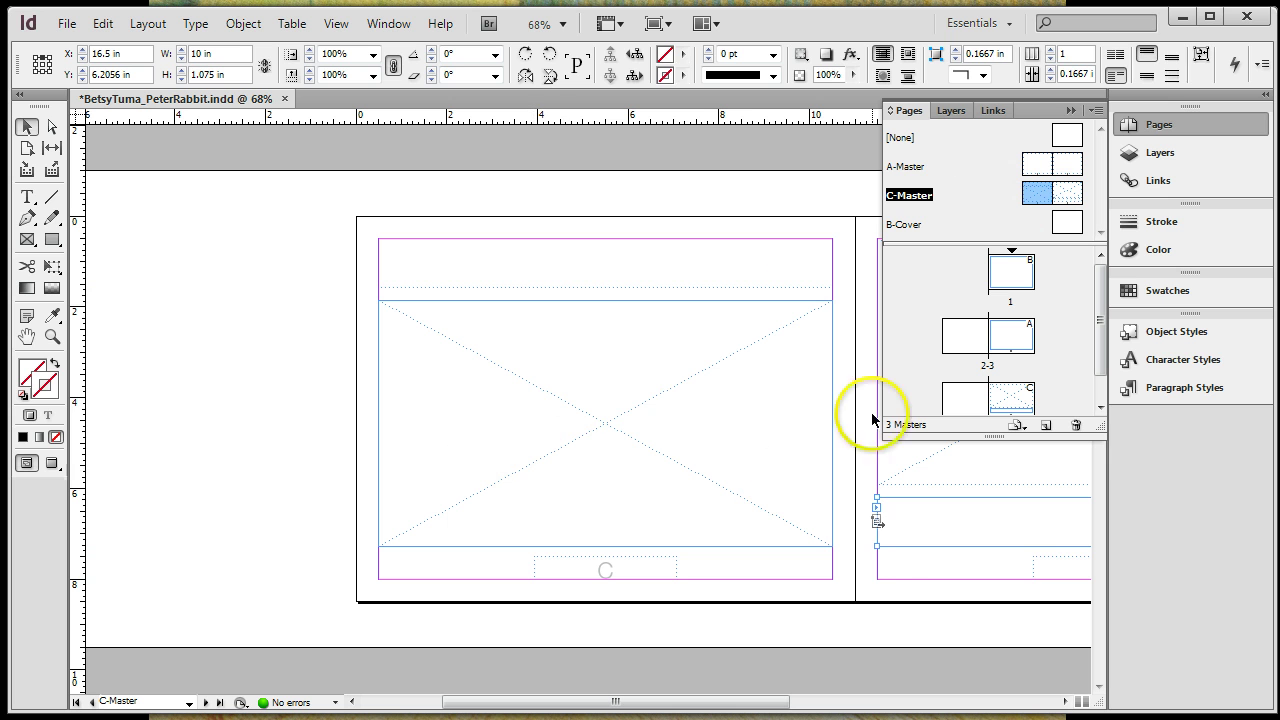
pyautogui.click(607, 410)
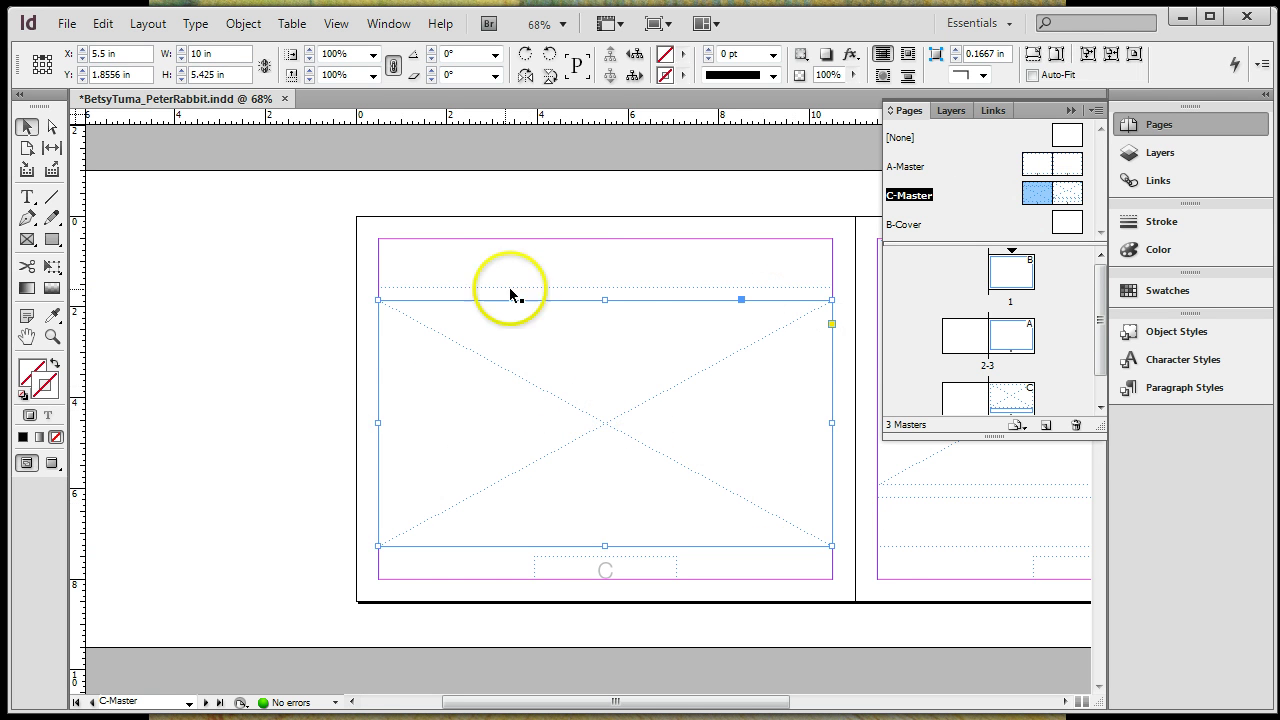
pyautogui.click(623, 280)
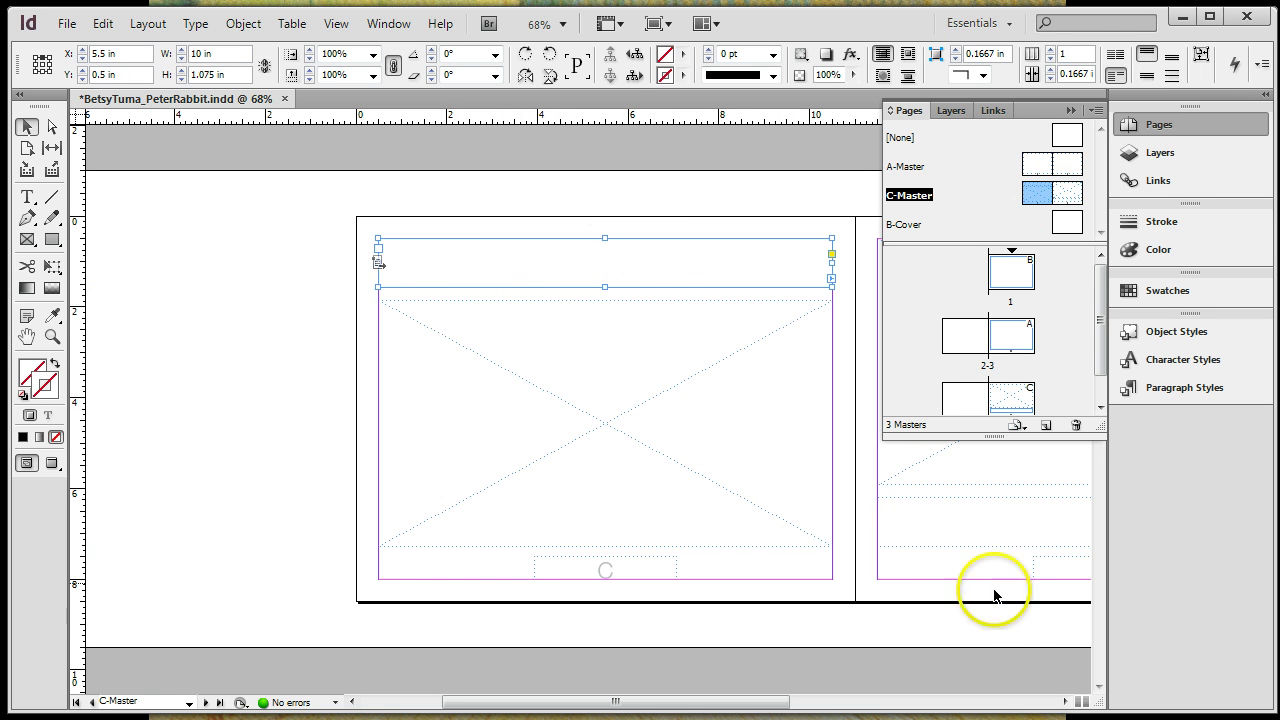
pyautogui.click(930, 614)
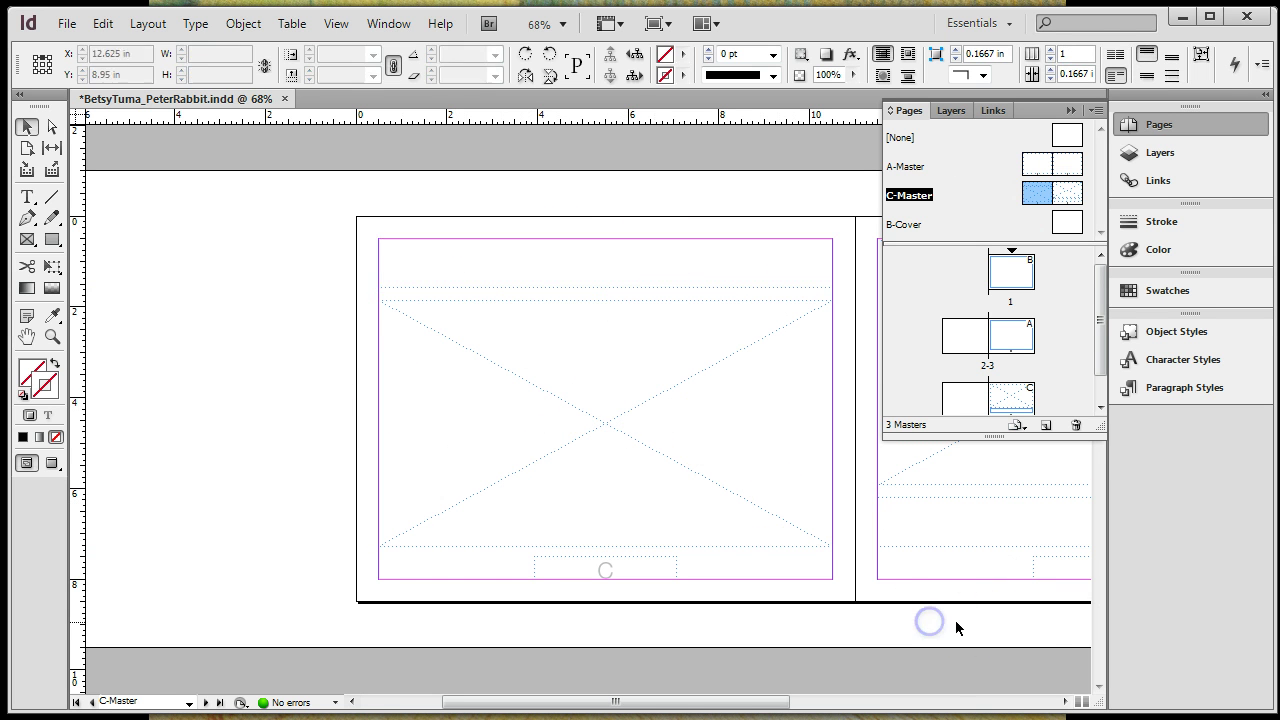
pyautogui.moveTo(957, 626); pyautogui.dragTo(492, 563)
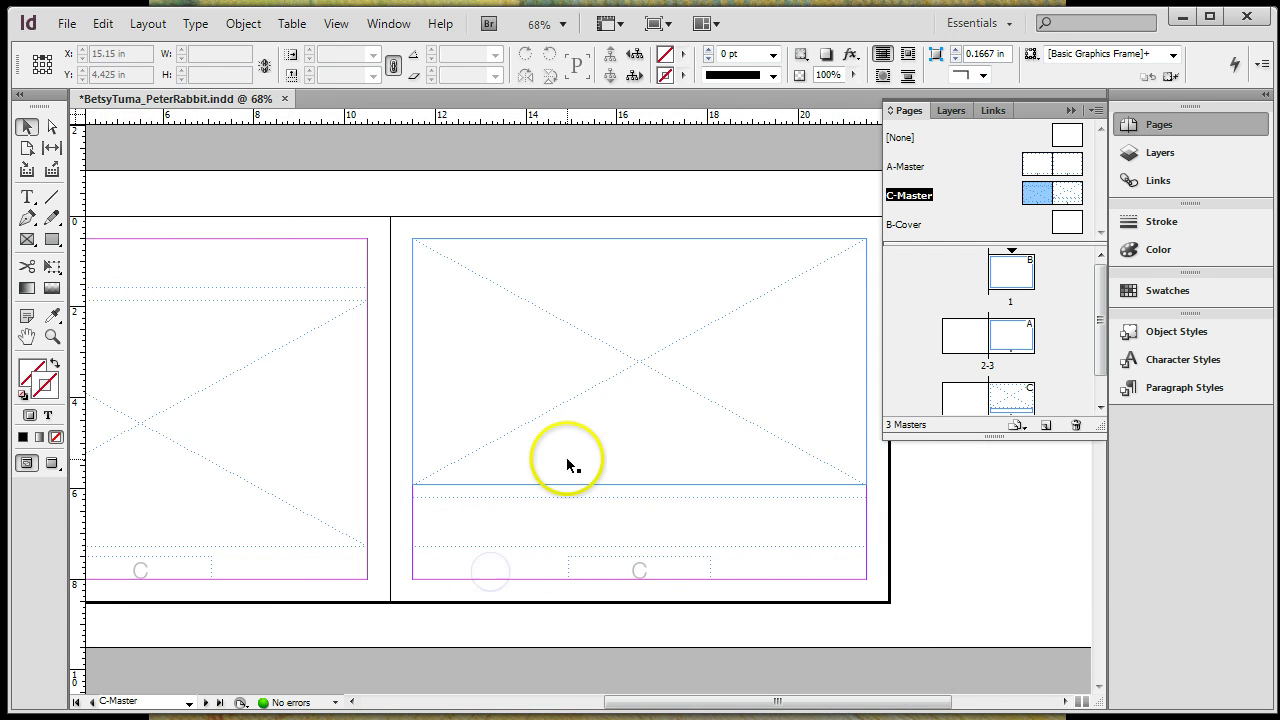
pyautogui.click(563, 510)
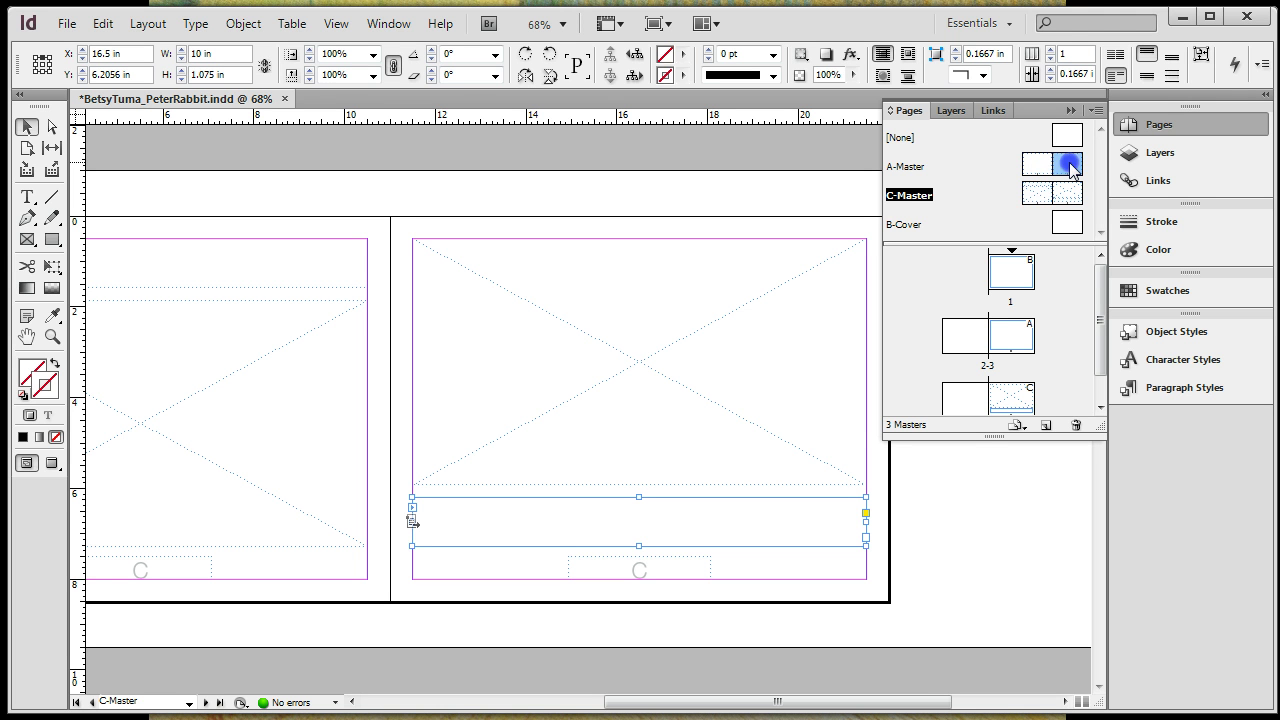
# Inspect the text frames on both A-Master pages and check the primary text flow indicator on the right page's frame.
pyautogui.doubleClick(1070, 166)
pyautogui.click(528, 374)
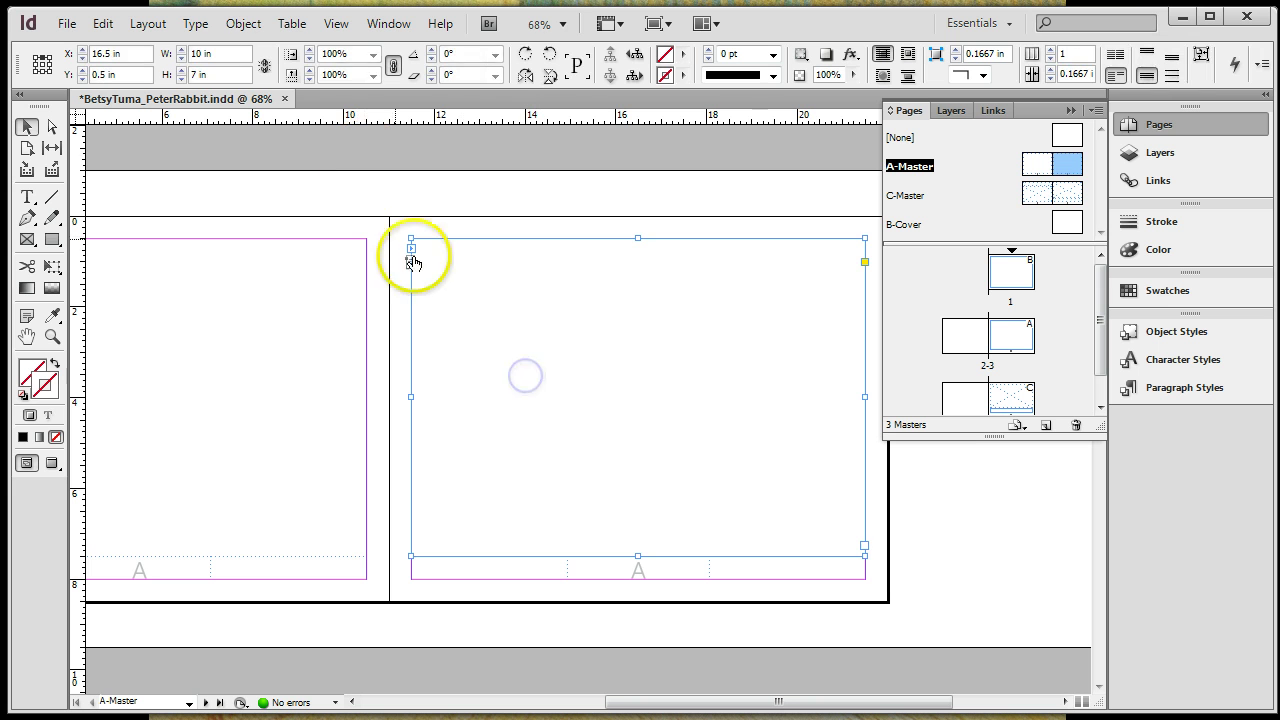
pyautogui.click(600, 391)
pyautogui.click(294, 309)
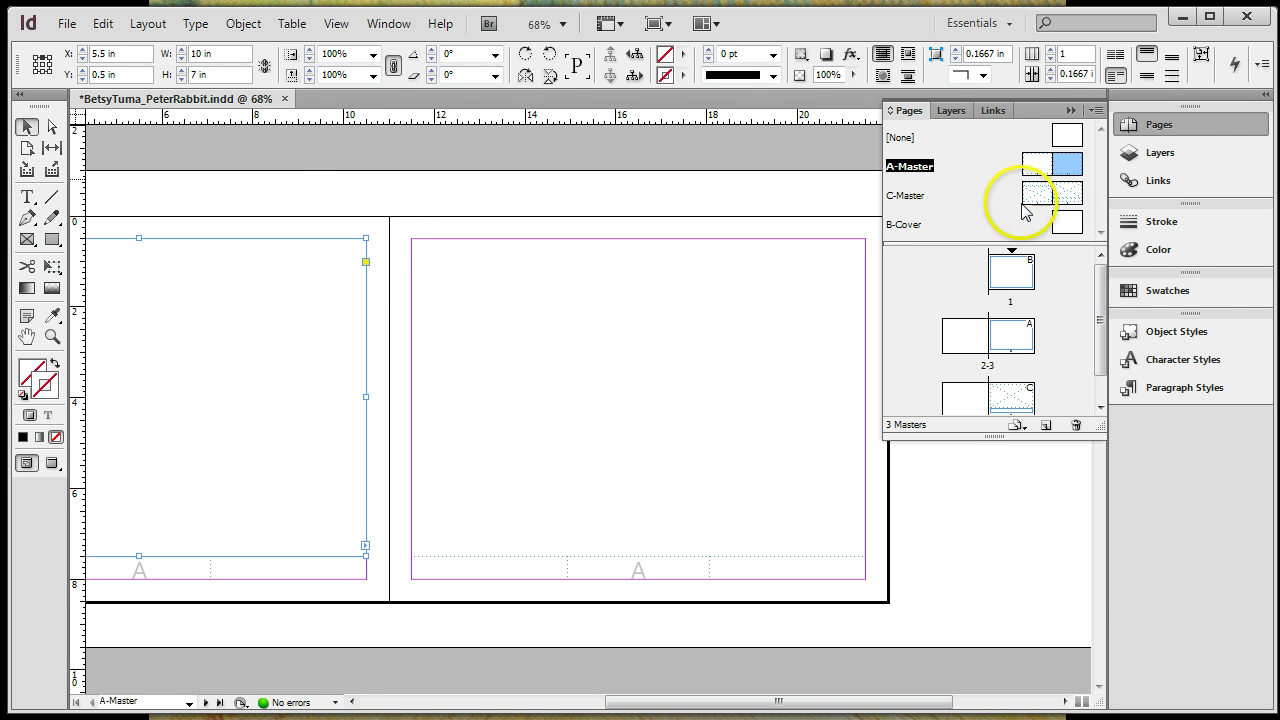
pyautogui.doubleClick(1067, 166)
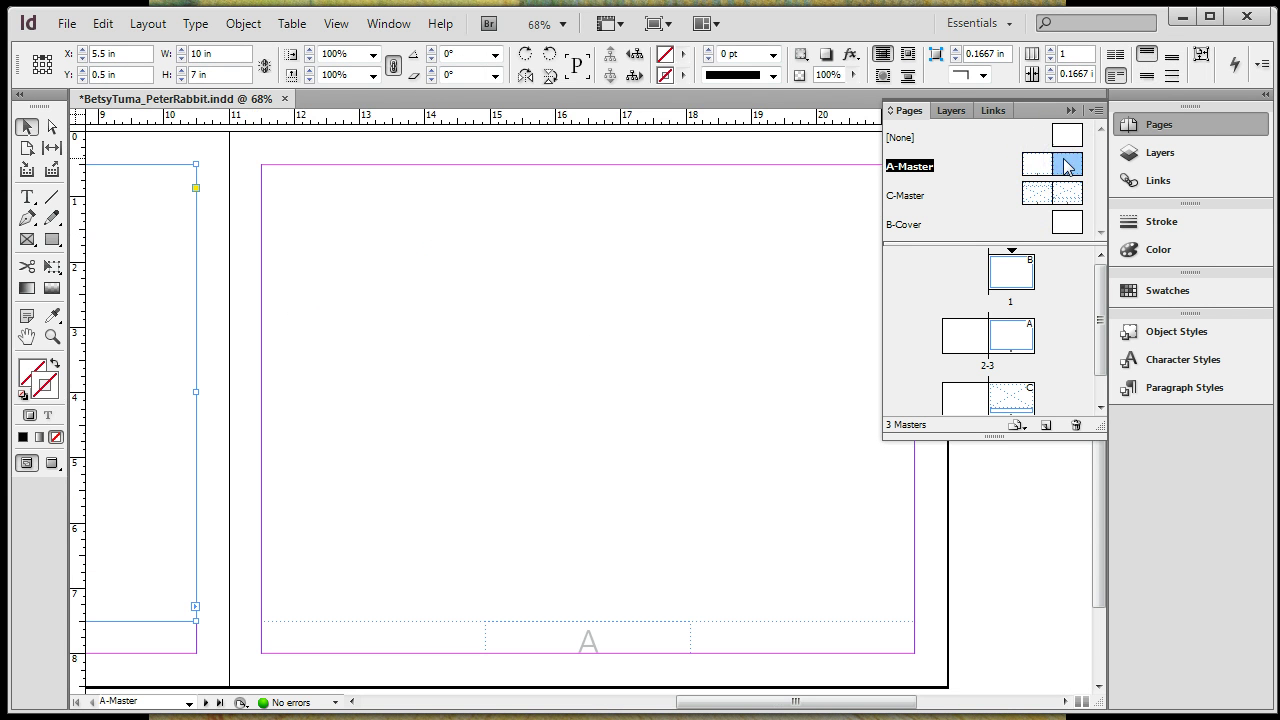
pyautogui.click(353, 168)
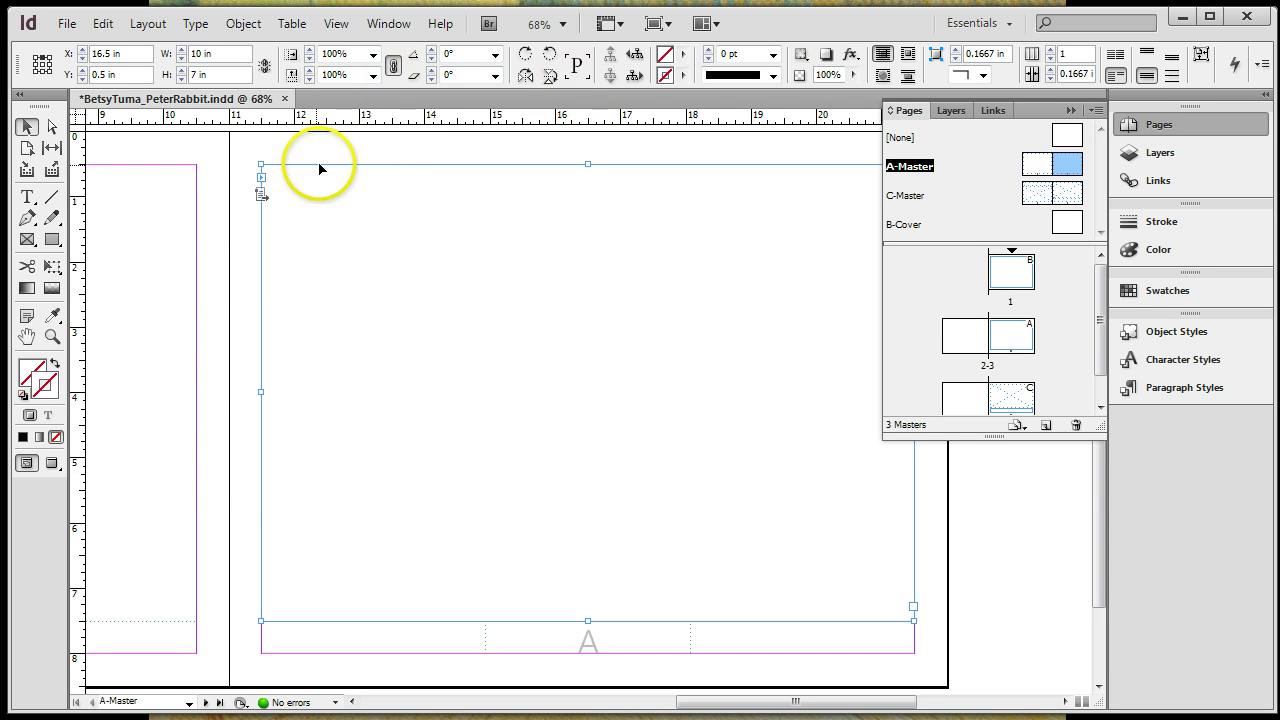
pyautogui.click(260, 200)
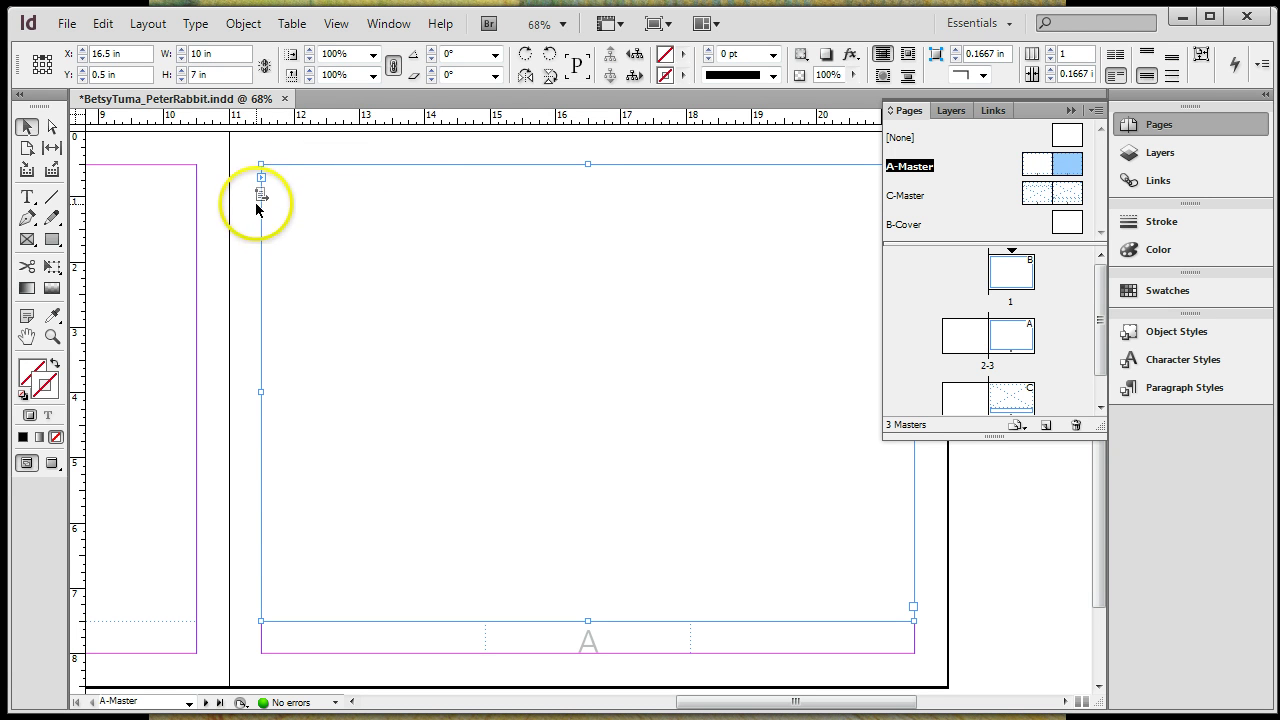
pyautogui.click(258, 201)
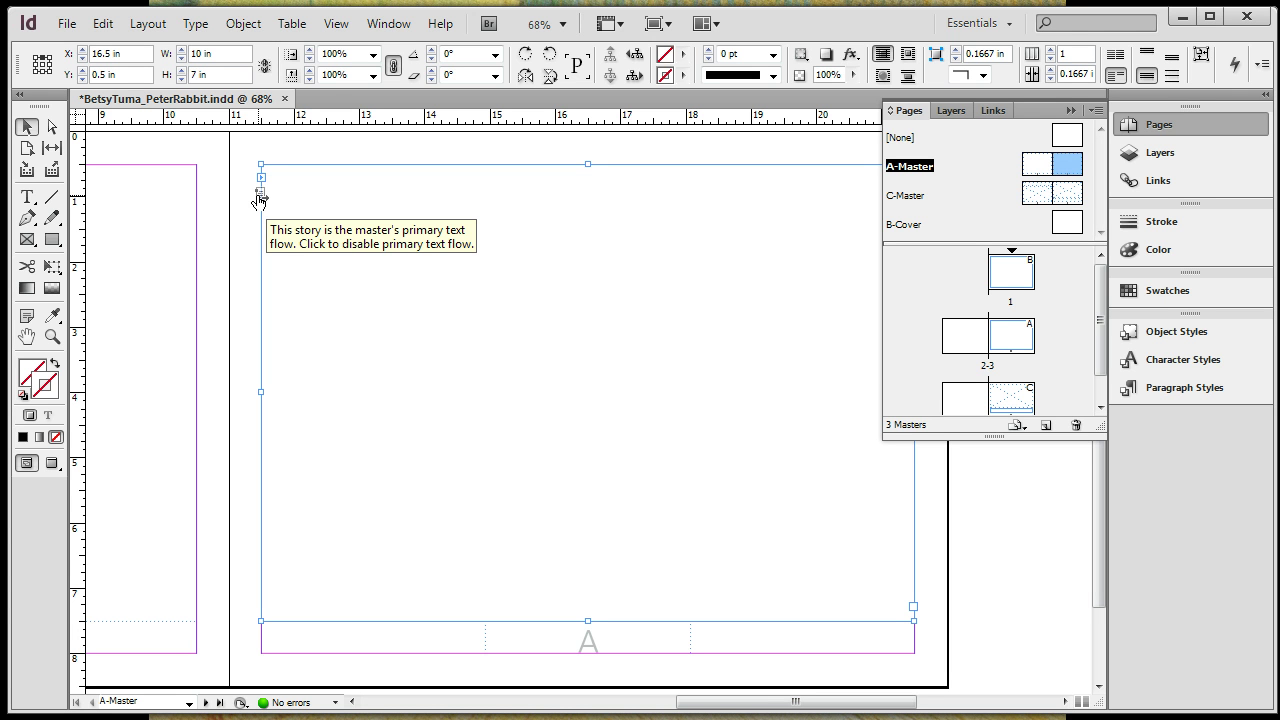
pyautogui.click(258, 200)
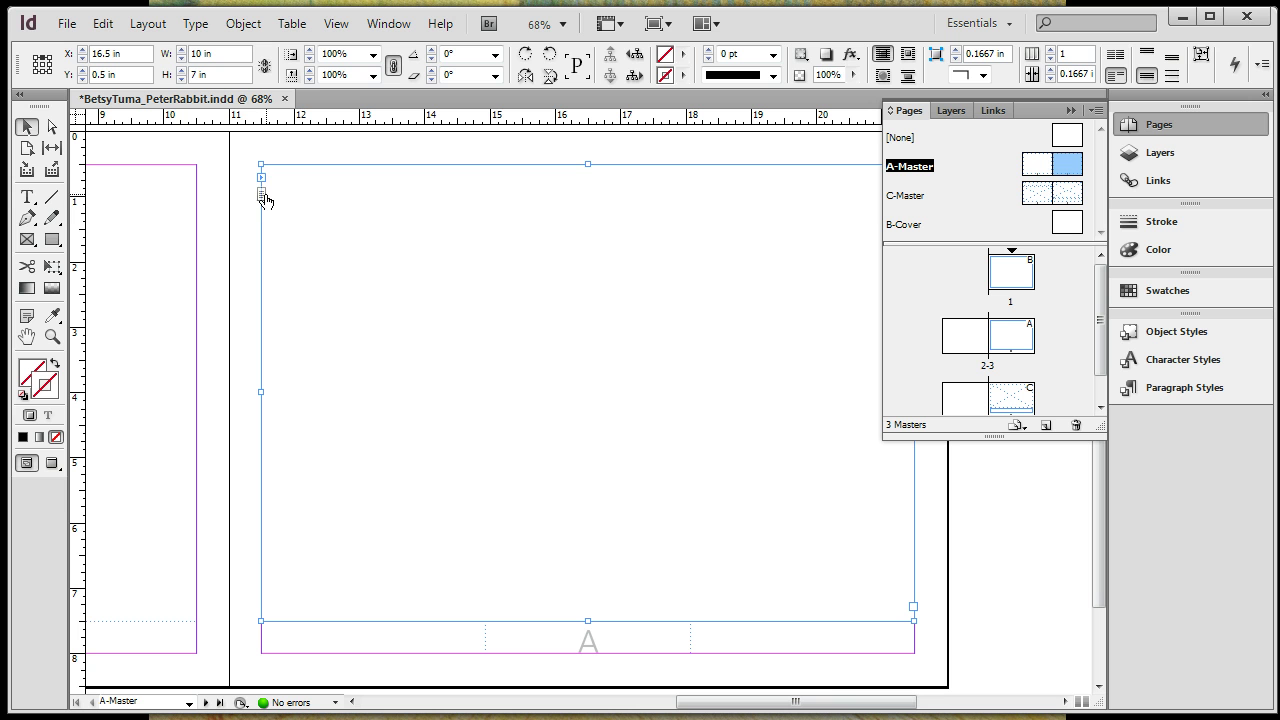
pyautogui.click(257, 196)
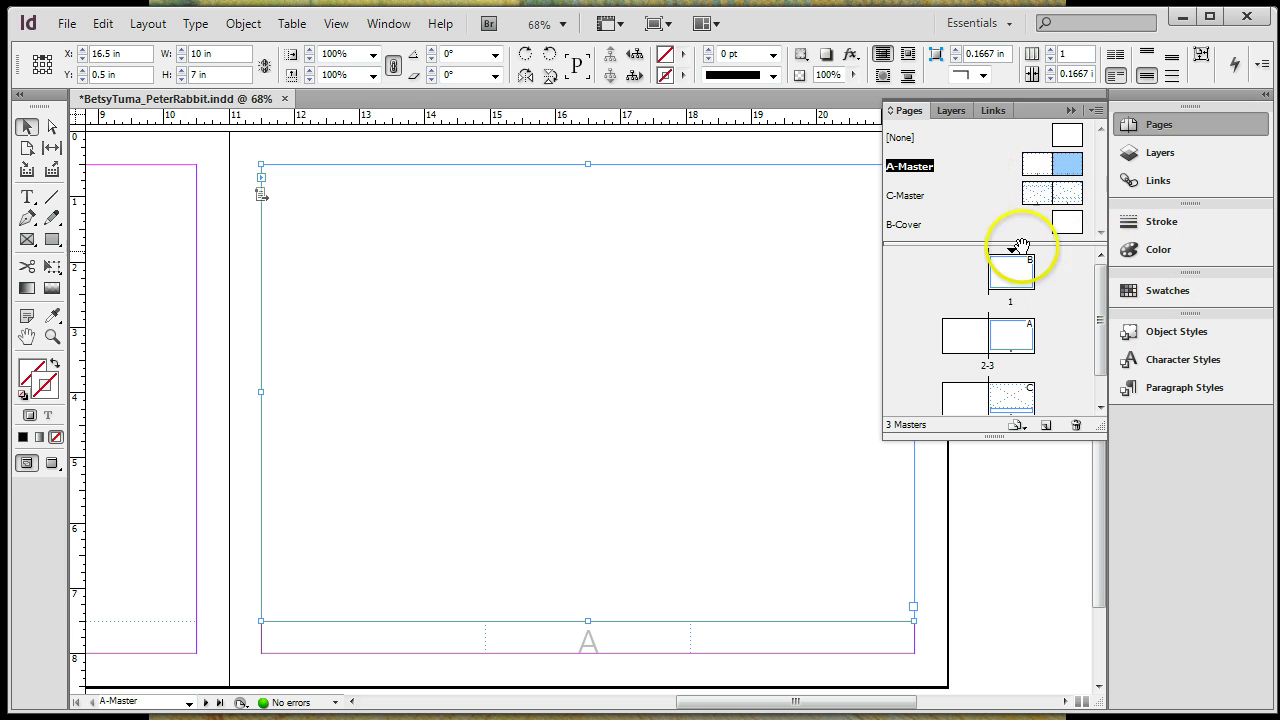
# Enlarge the Pages panel so that all page spreads down to 4-5 fit in it.
pyautogui.moveTo(1022, 285)
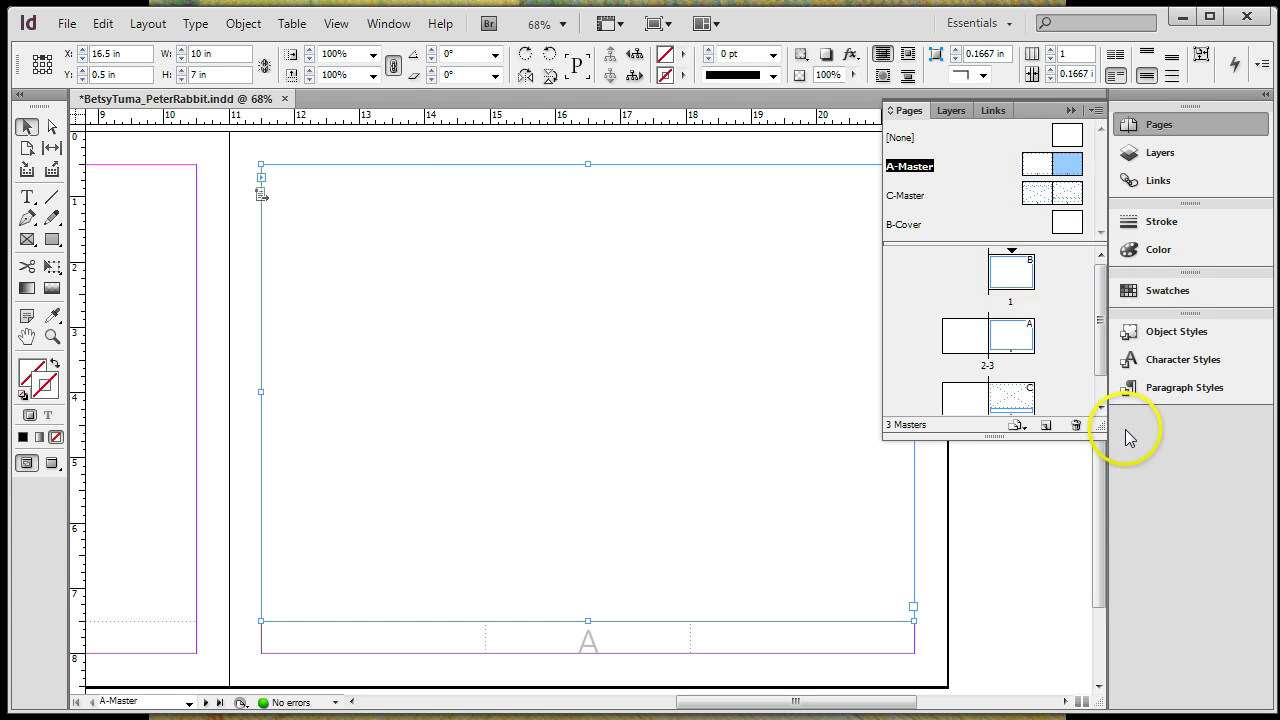
pyautogui.moveTo(1099, 426); pyautogui.dragTo(1098, 513)
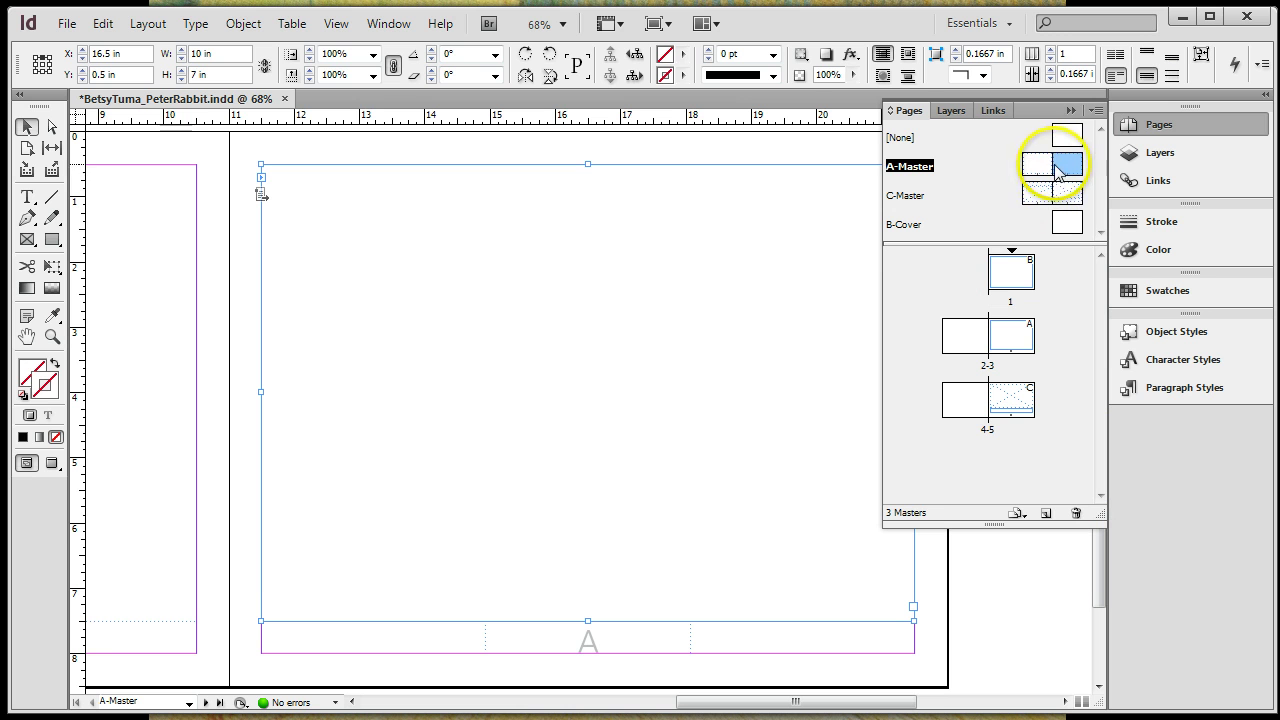
# Examine the text frames on C-Master's left and right pages for primary text flow and threading.
pyautogui.click(1042, 193)
pyautogui.doubleClick(1042, 193)
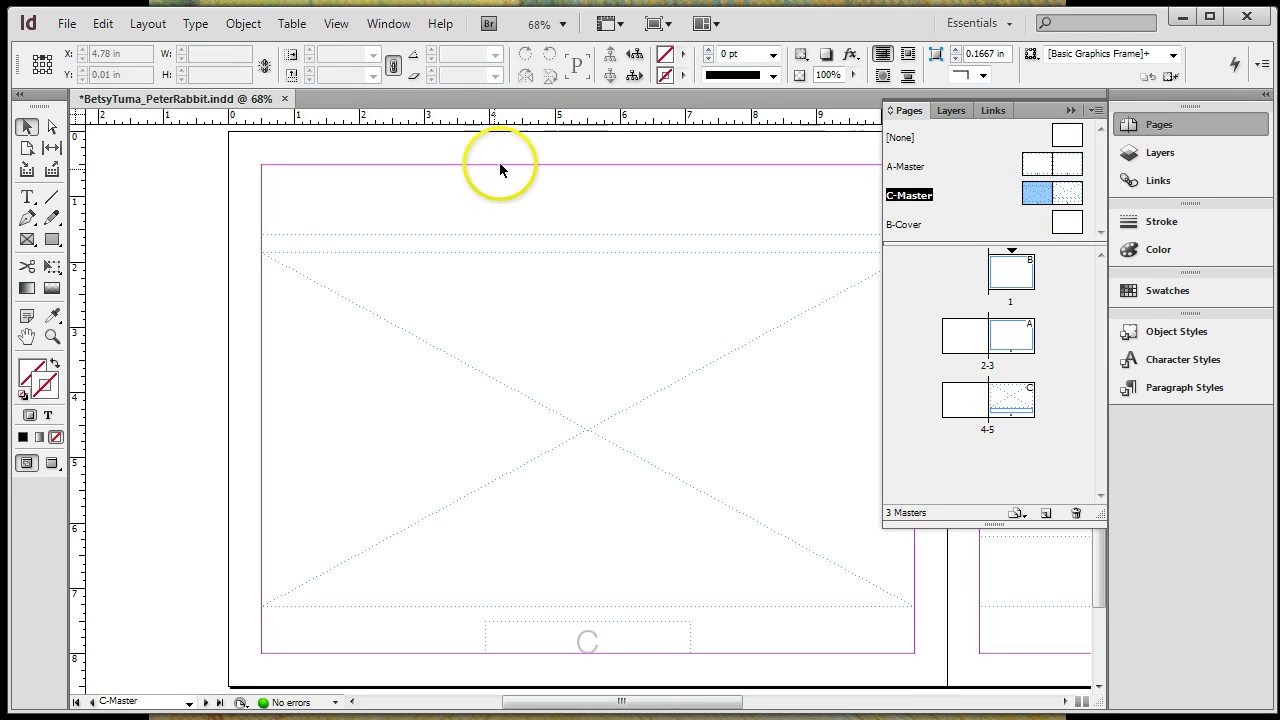
pyautogui.click(479, 190)
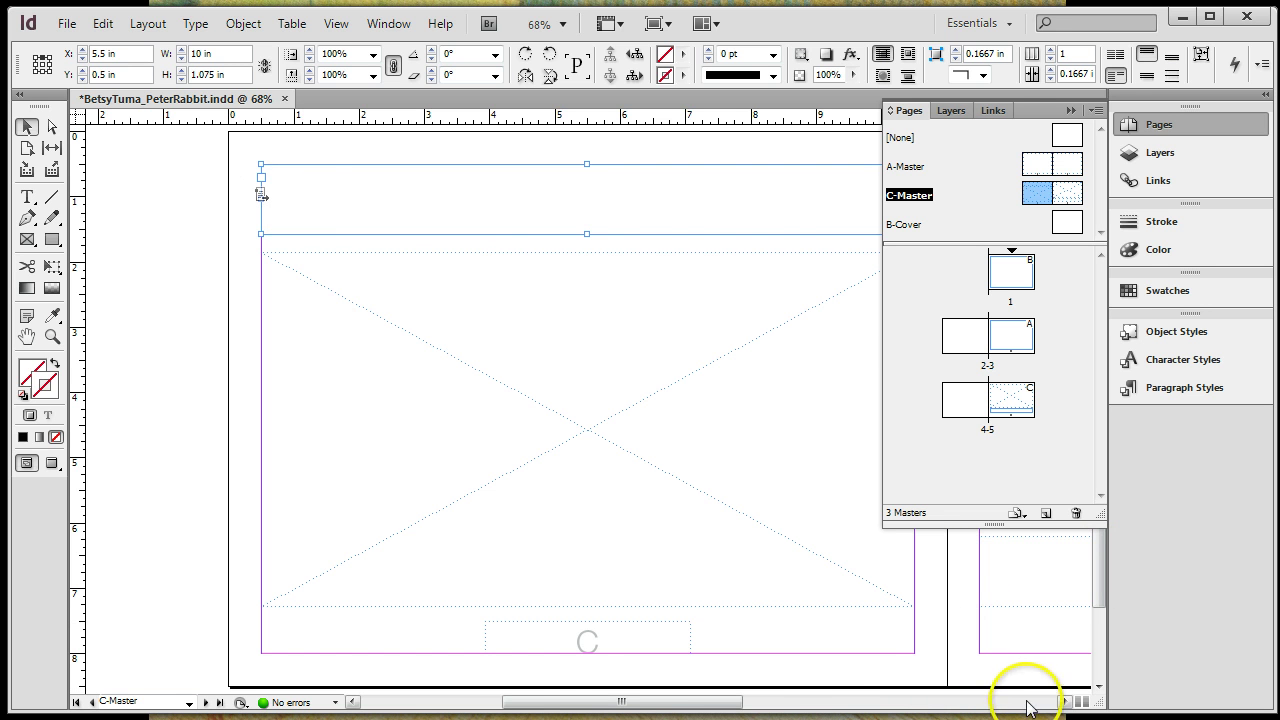
pyautogui.click(1066, 702)
pyautogui.click(1066, 702)
pyautogui.click(1066, 702)
pyautogui.click(1066, 702)
pyautogui.click(1066, 702)
pyautogui.click(731, 594)
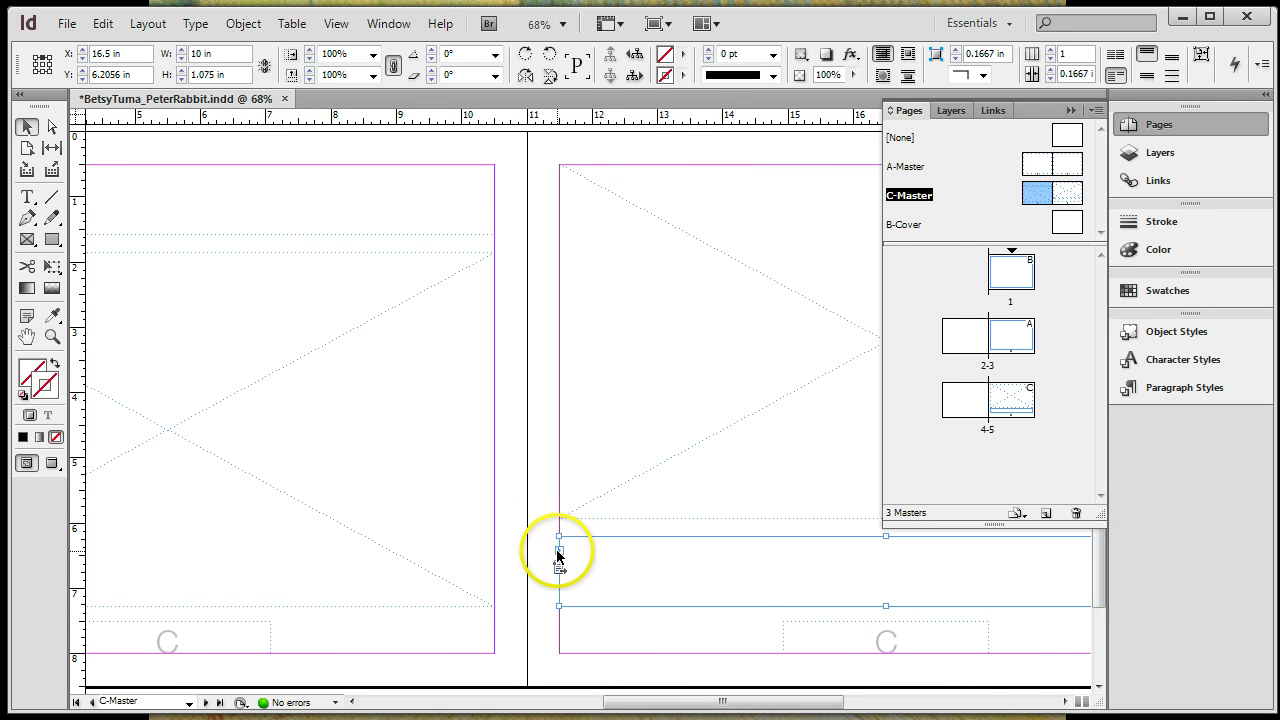
# Compare the left-page text frame of A-Master with the left-page text frame of C-Master.
pyautogui.doubleClick(1039, 163)
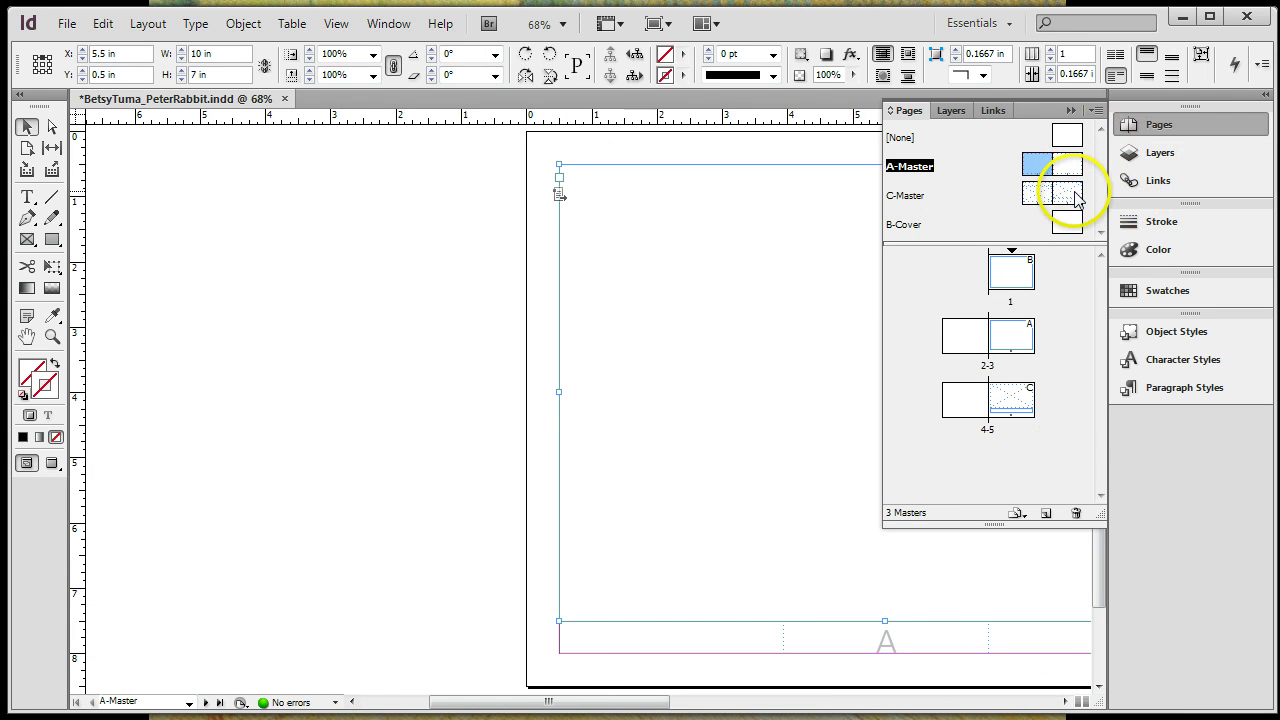
pyautogui.doubleClick(1036, 194)
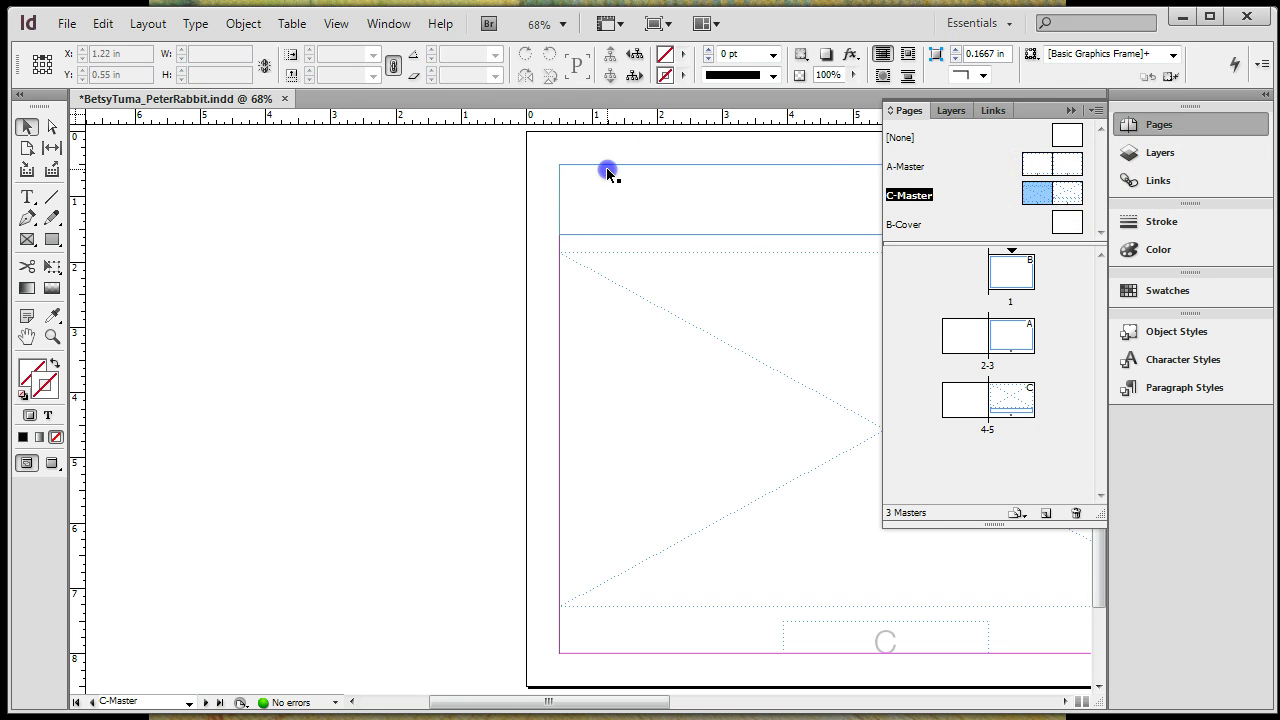
pyautogui.click(577, 196)
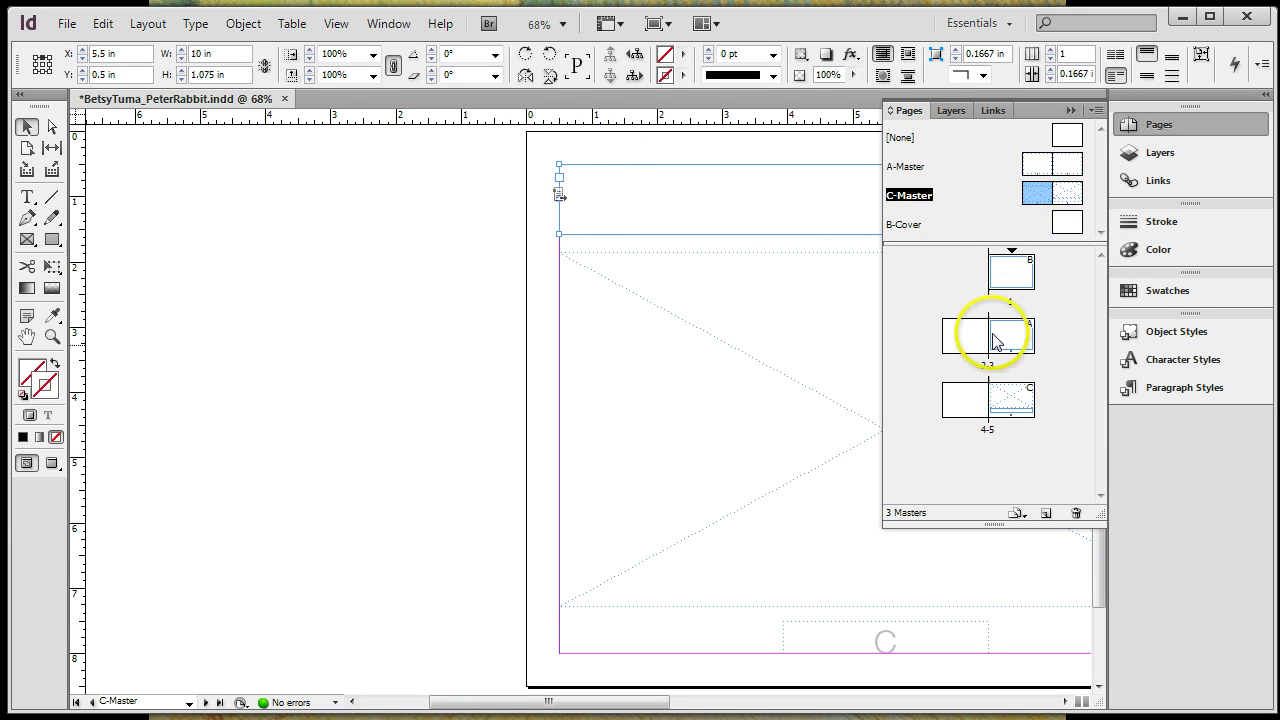
# Display document page 1, fitted to the window, and check its B-Cover layout.
pyautogui.click(1011, 269)
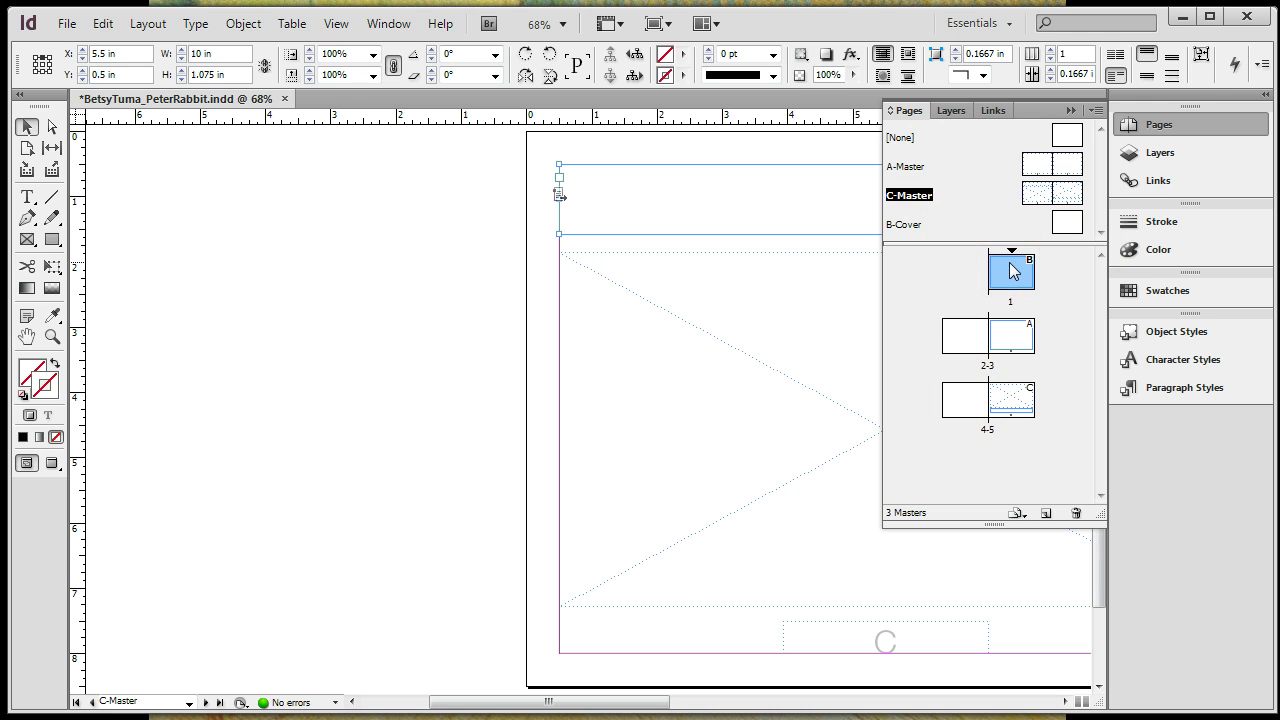
pyautogui.doubleClick(1011, 269)
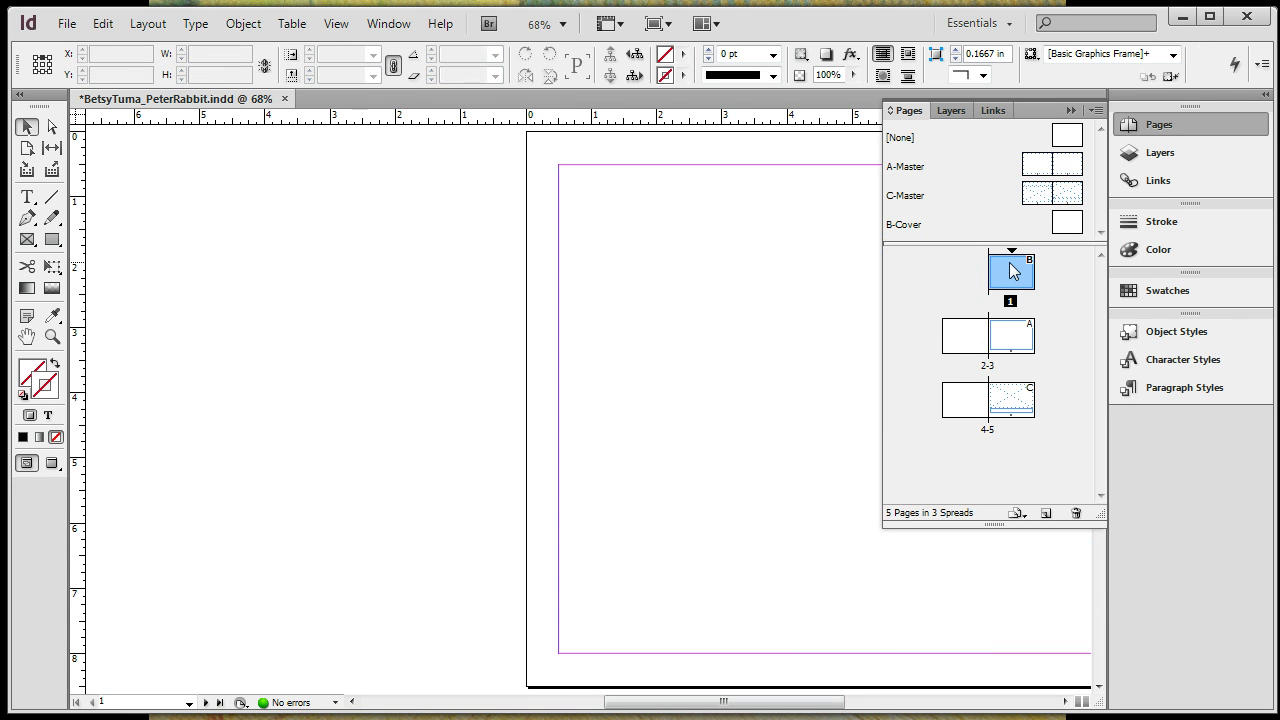
pyautogui.click(338, 23)
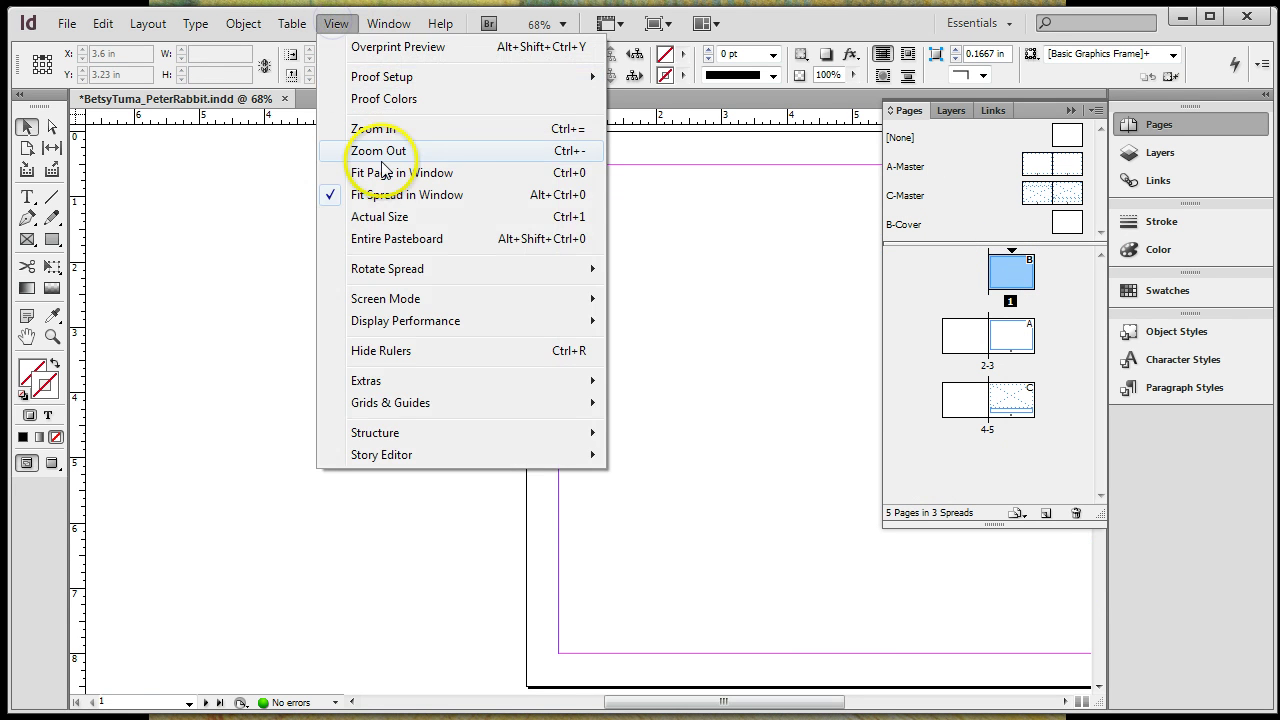
pyautogui.click(378, 155)
pyautogui.click(338, 23)
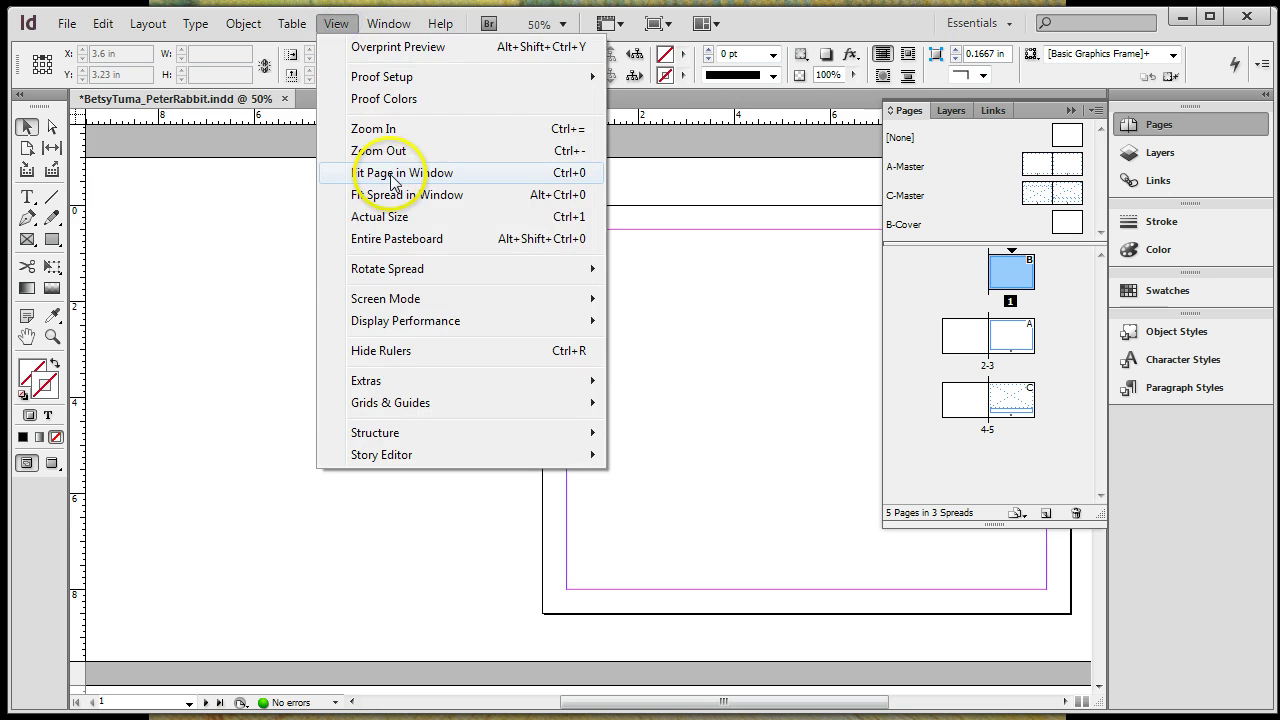
pyautogui.click(385, 171)
pyautogui.click(338, 23)
pyautogui.click(445, 198)
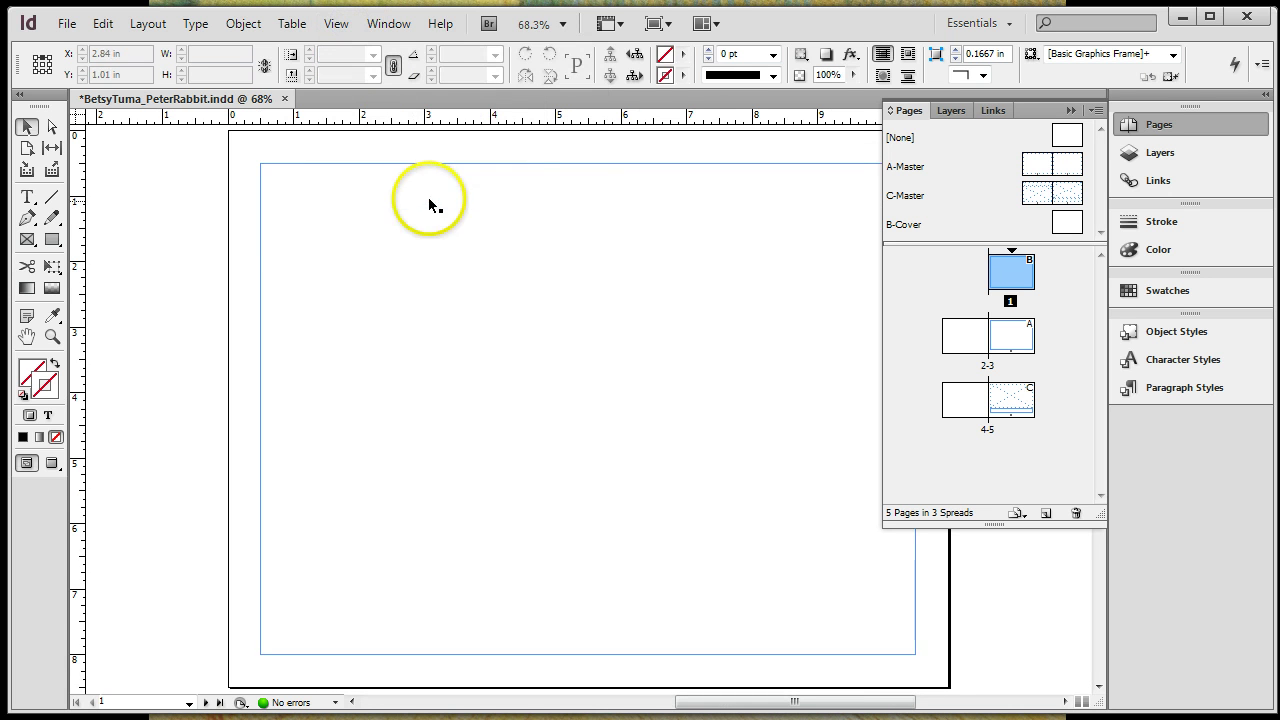
pyautogui.moveTo(990, 262); pyautogui.dragTo(1019, 283)
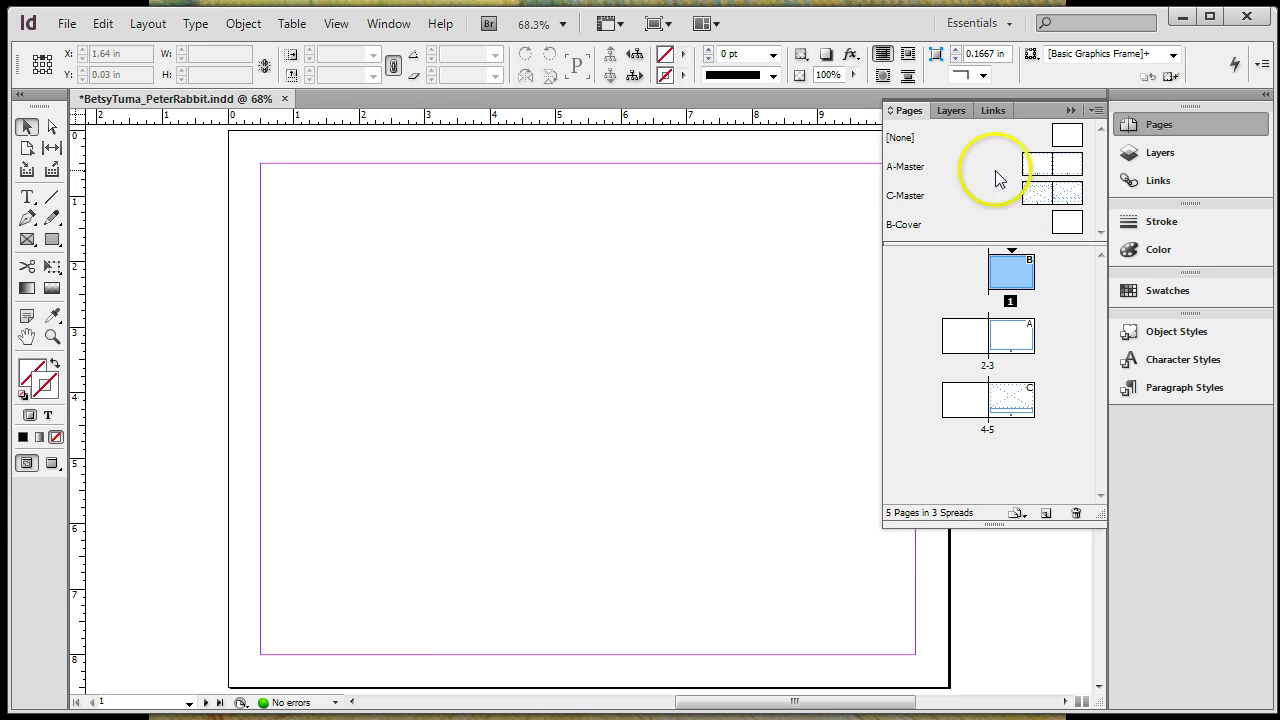
# Display pages 2, 3, 4 and 5 one after another to check which master layout each one uses.
pyautogui.doubleClick(960, 338)
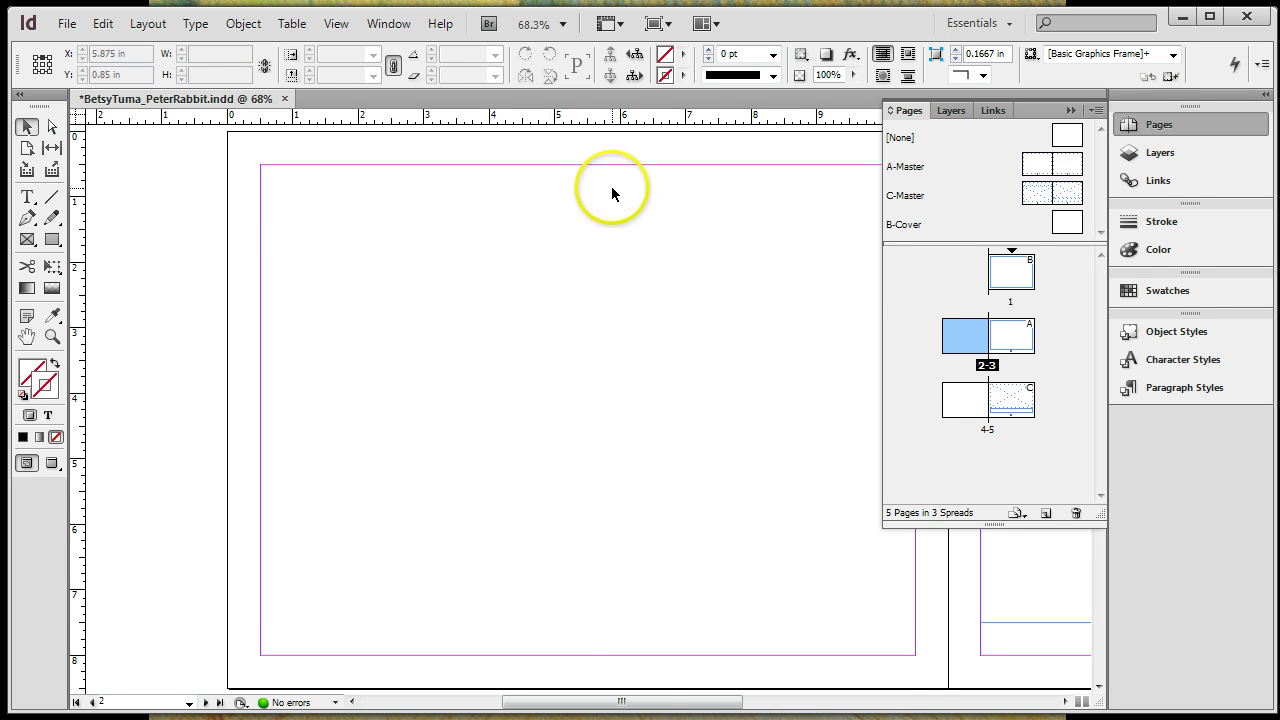
pyautogui.doubleClick(1005, 338)
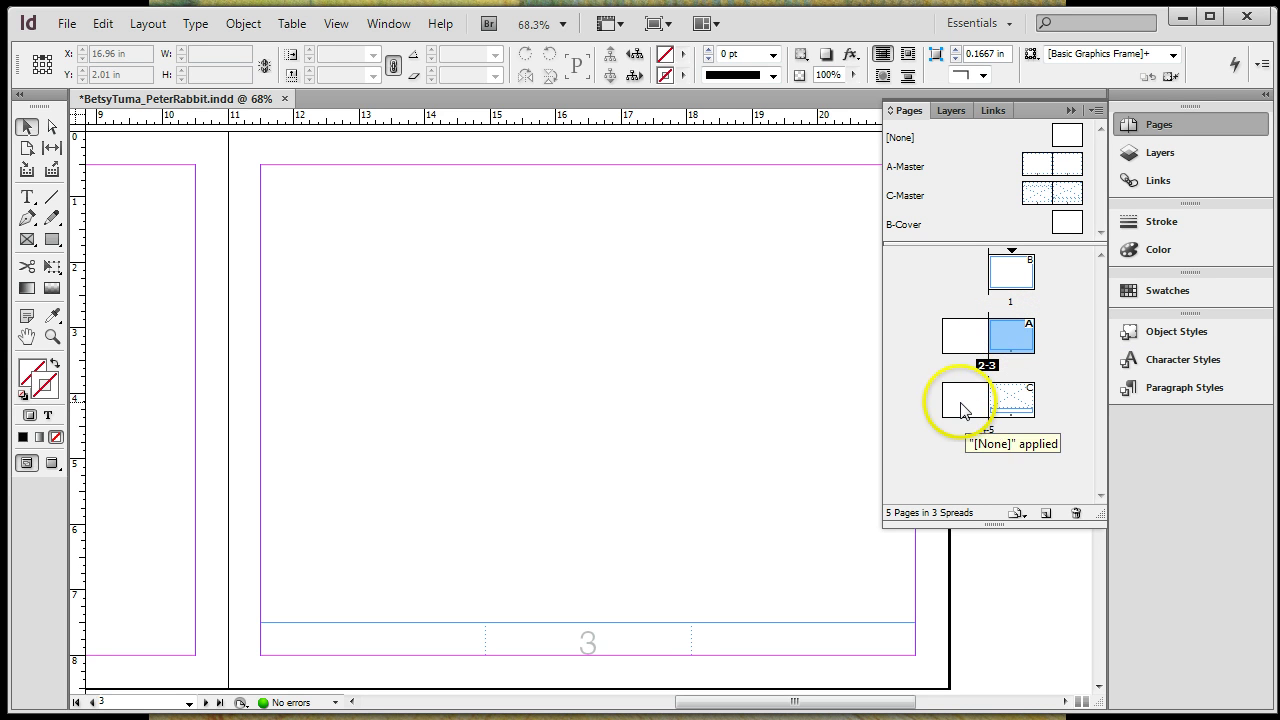
pyautogui.doubleClick(960, 405)
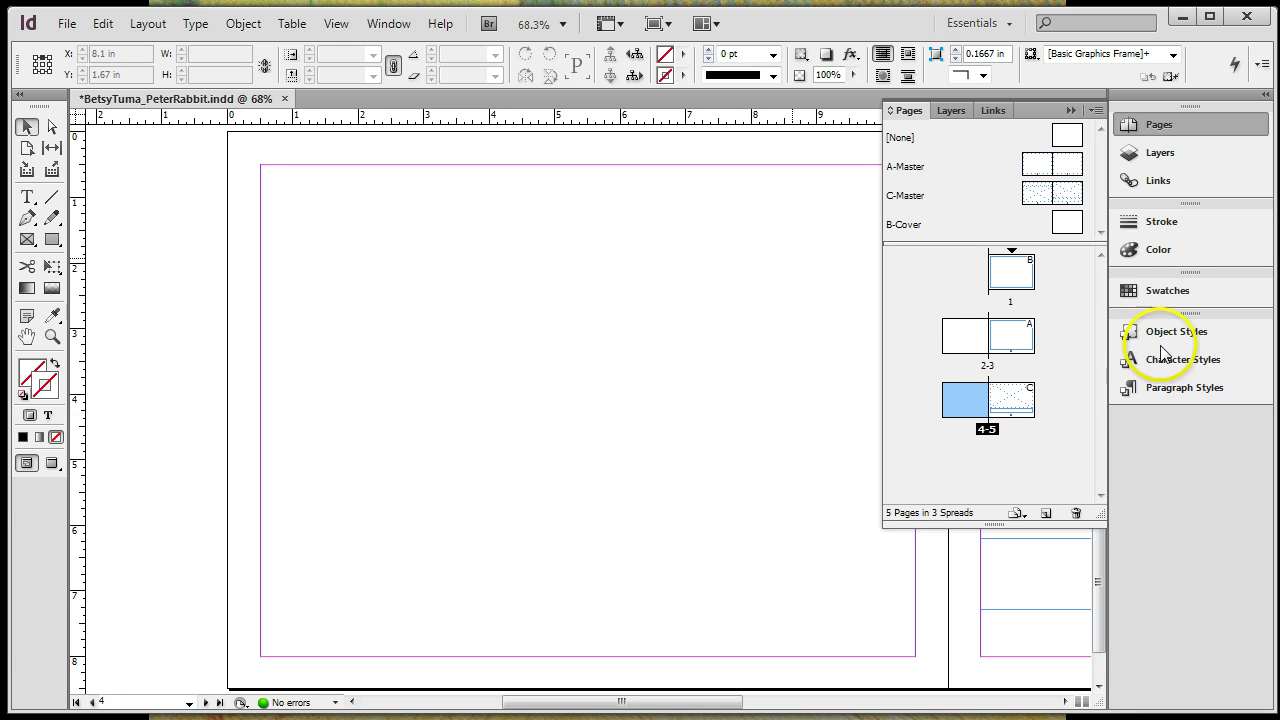
pyautogui.click(1026, 398)
pyautogui.doubleClick(1026, 399)
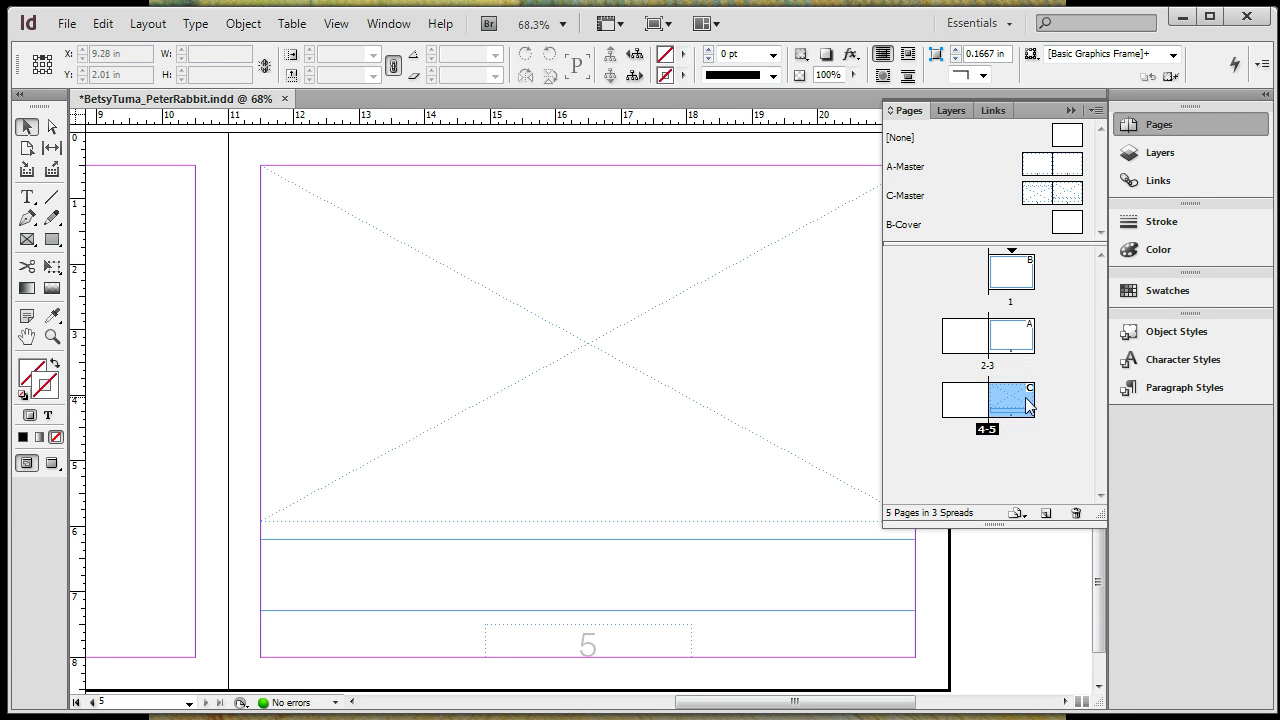
pyautogui.moveTo(1026, 400); pyautogui.dragTo(1015, 343)
# Switch to Firefox, copy the entire Project Gutenberg text of The Tale of Peter Rabbit, and return to InDesign.
pyautogui.moveTo(880, 719)
pyautogui.moveTo(143, 719)
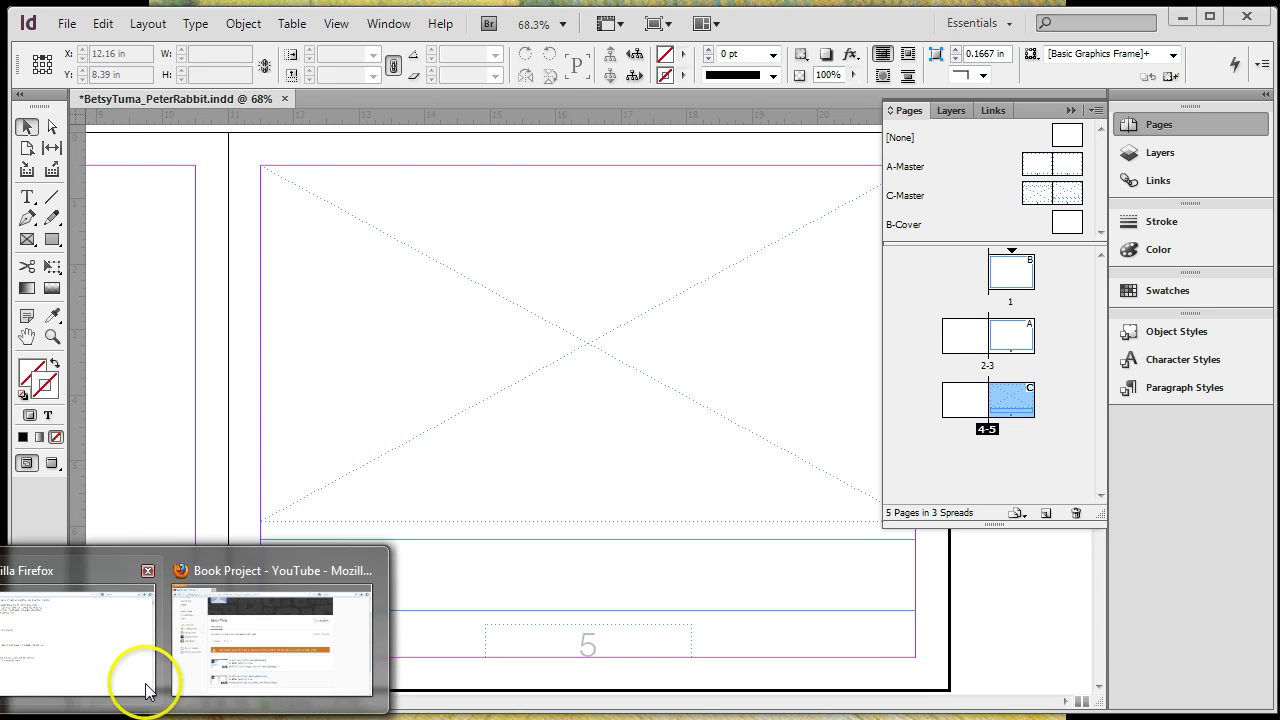
pyautogui.click(145, 679)
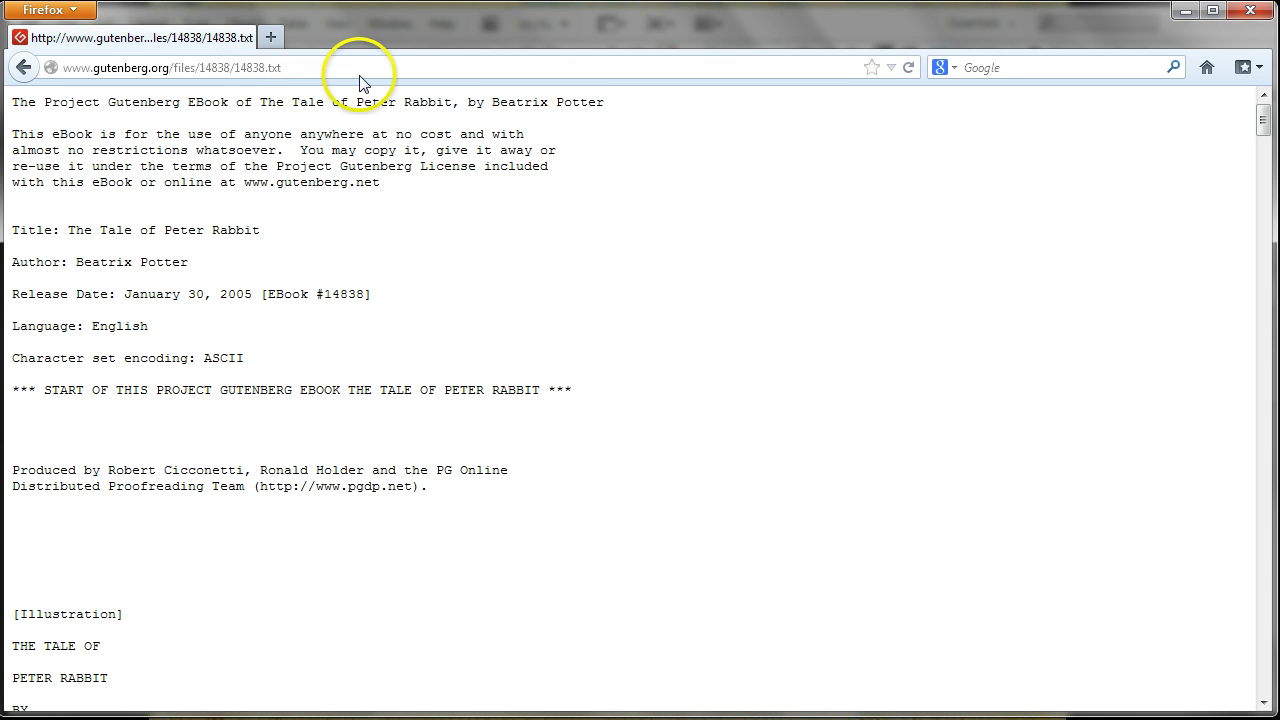
pyautogui.hotkey('ctrl', 'a')
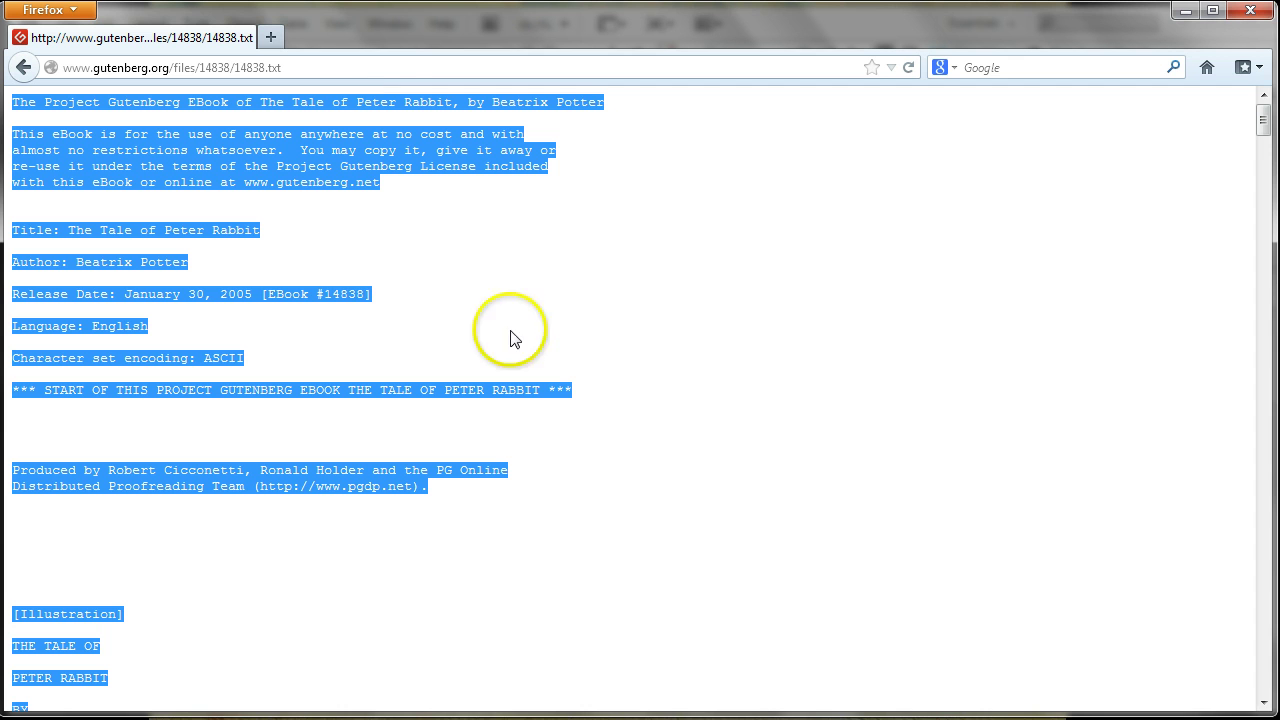
pyautogui.click(812, 719)
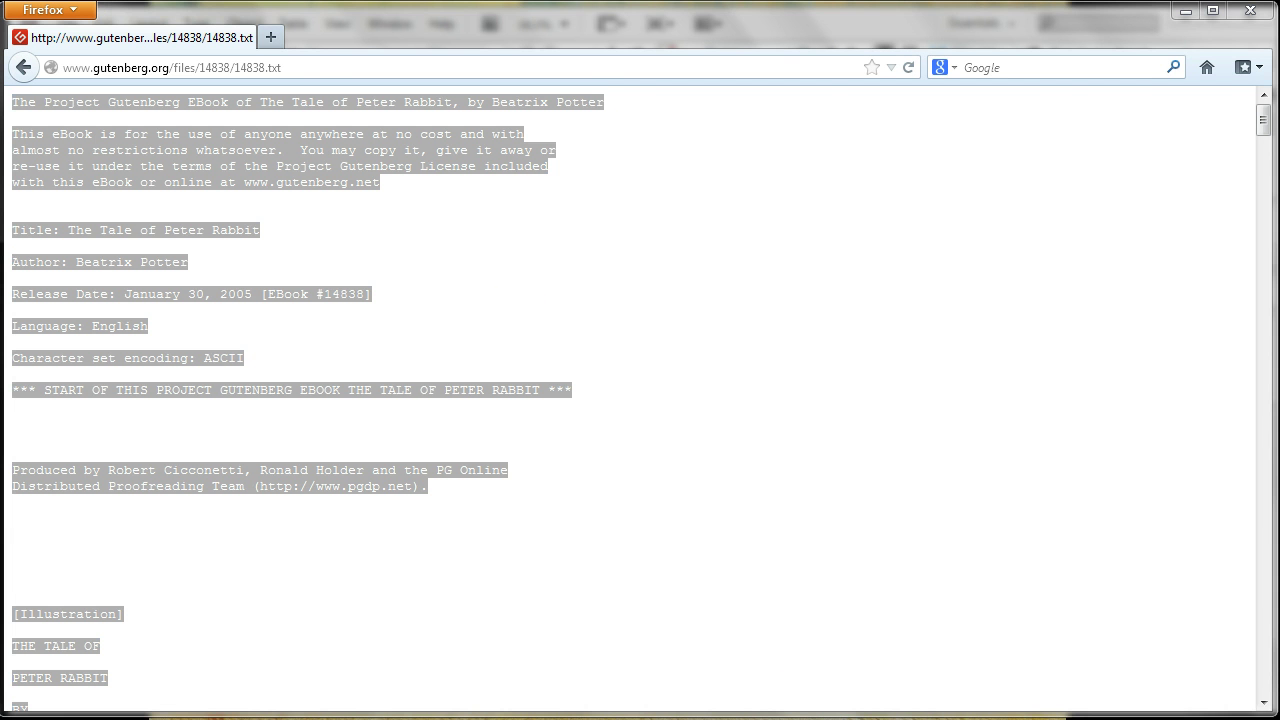
pyautogui.click(1185, 10)
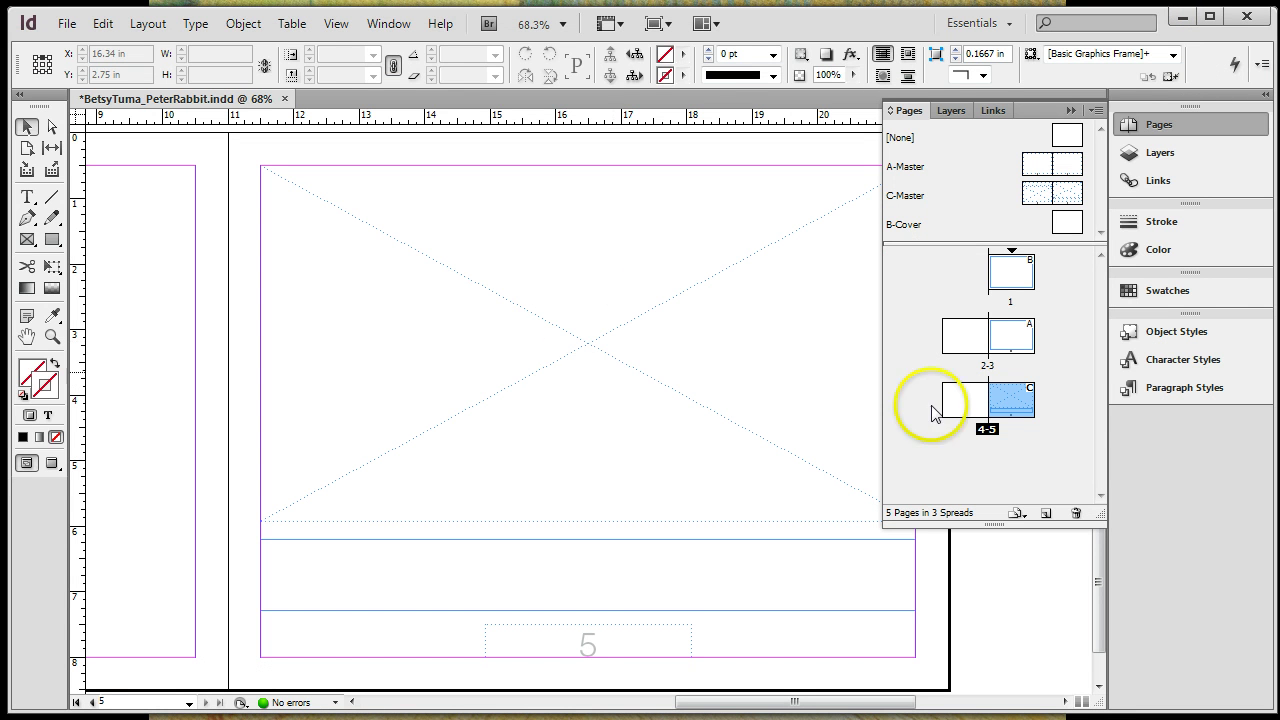
# Paste the copied story text into the primary text frame on page 3 so it flows through the document.
pyautogui.click(1022, 341)
pyautogui.doubleClick(1022, 341)
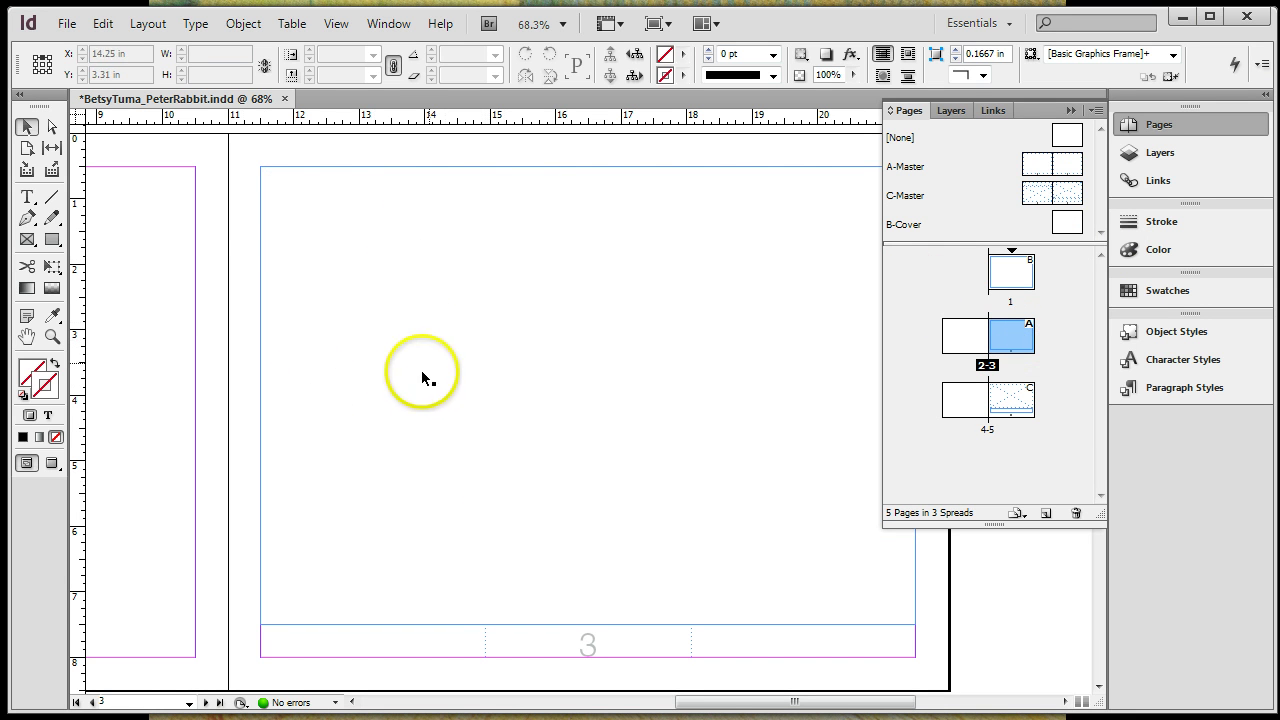
pyautogui.click(297, 190)
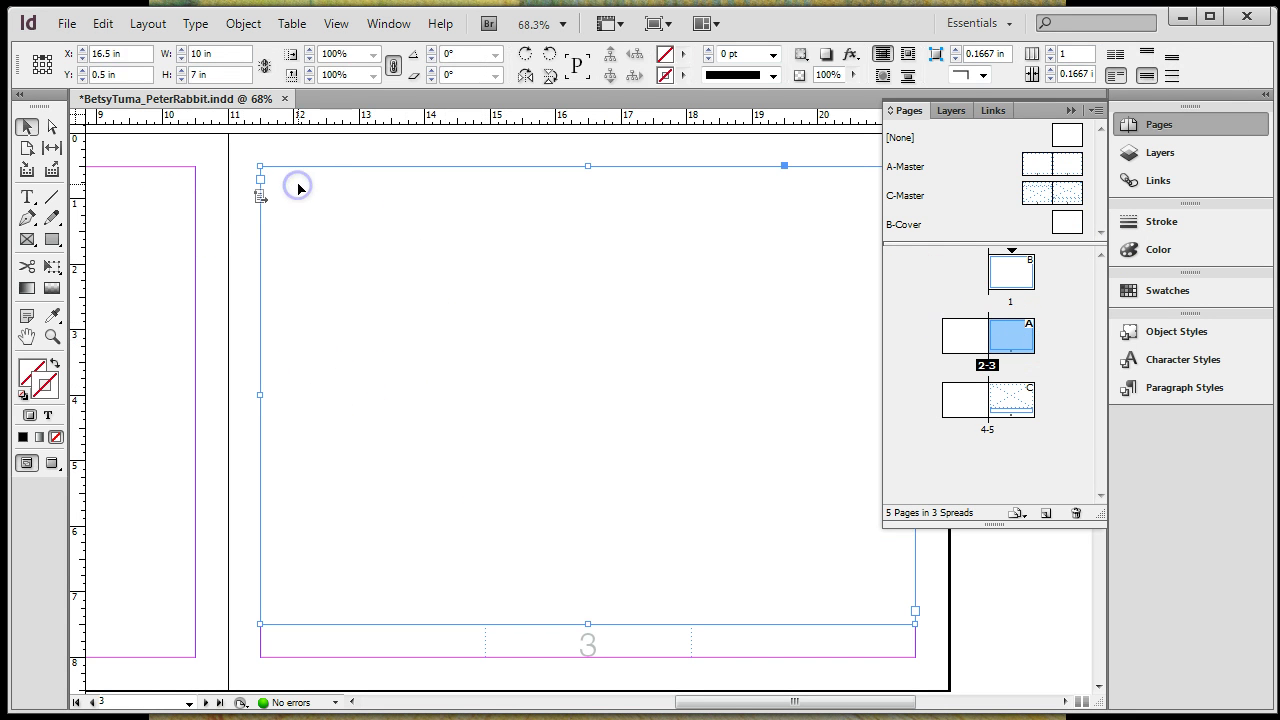
pyautogui.click(27, 197)
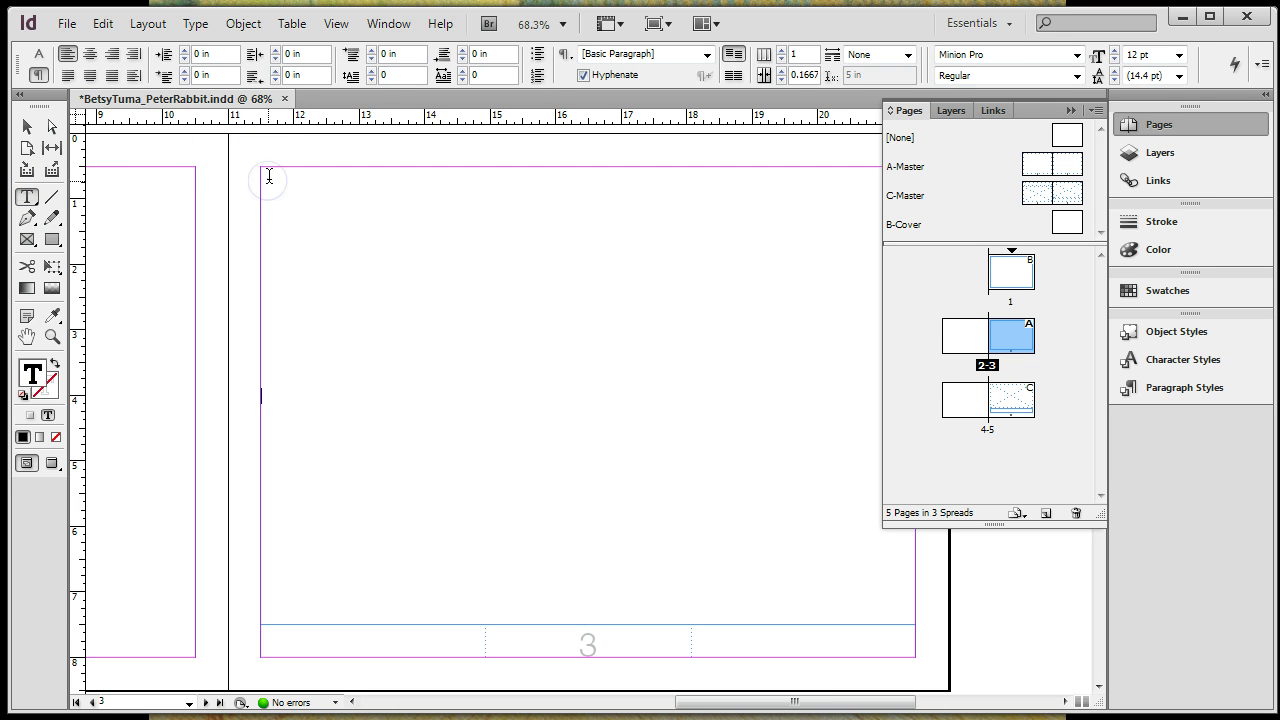
pyautogui.keyDown('shift'); pyautogui.click(275, 180); pyautogui.keyUp('shift')
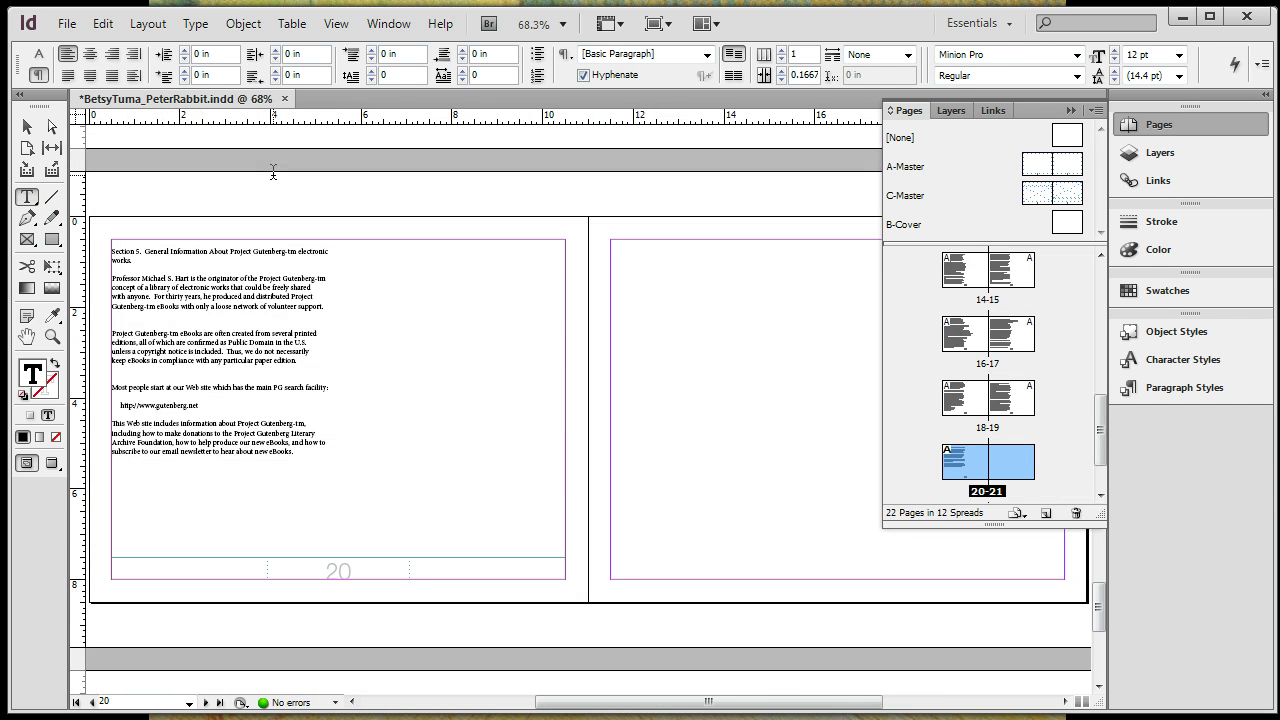
# Check the start of the pasted text on page 3 and the master layouts applied to pages 21 and 22.
pyautogui.moveTo(1101, 427); pyautogui.dragTo(1110, 290)
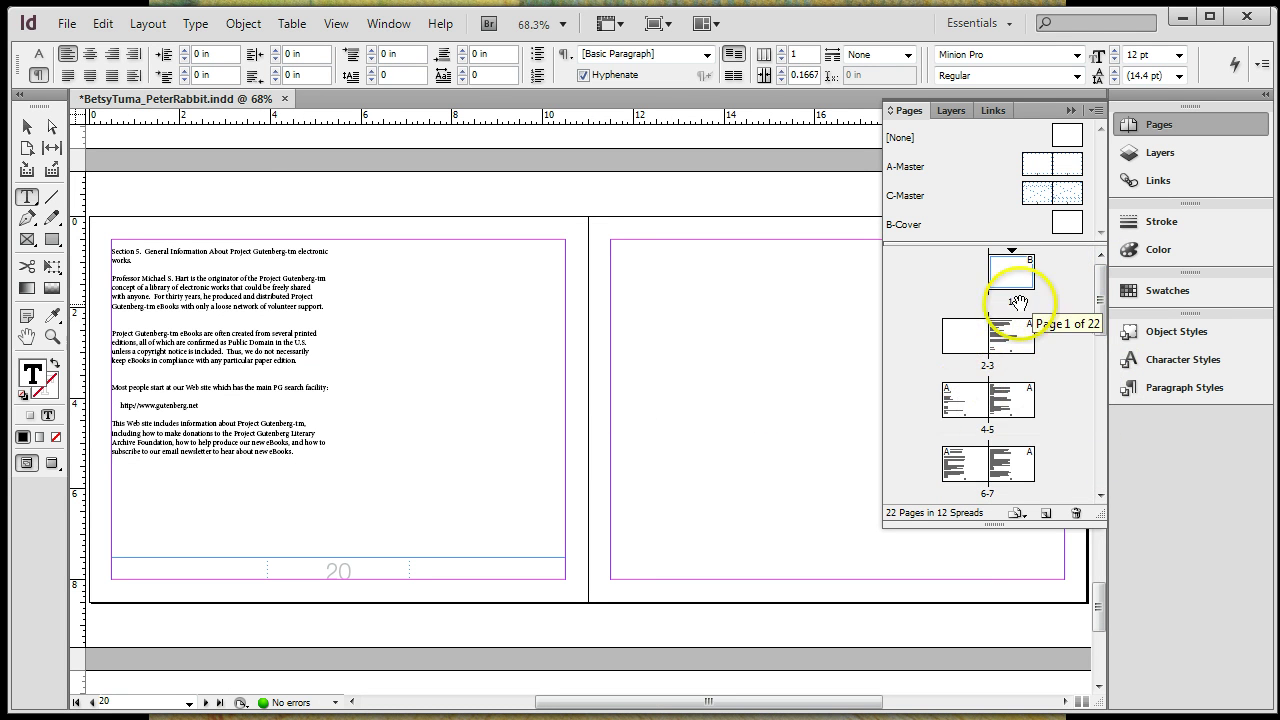
pyautogui.click(1015, 341)
pyautogui.doubleClick(1017, 341)
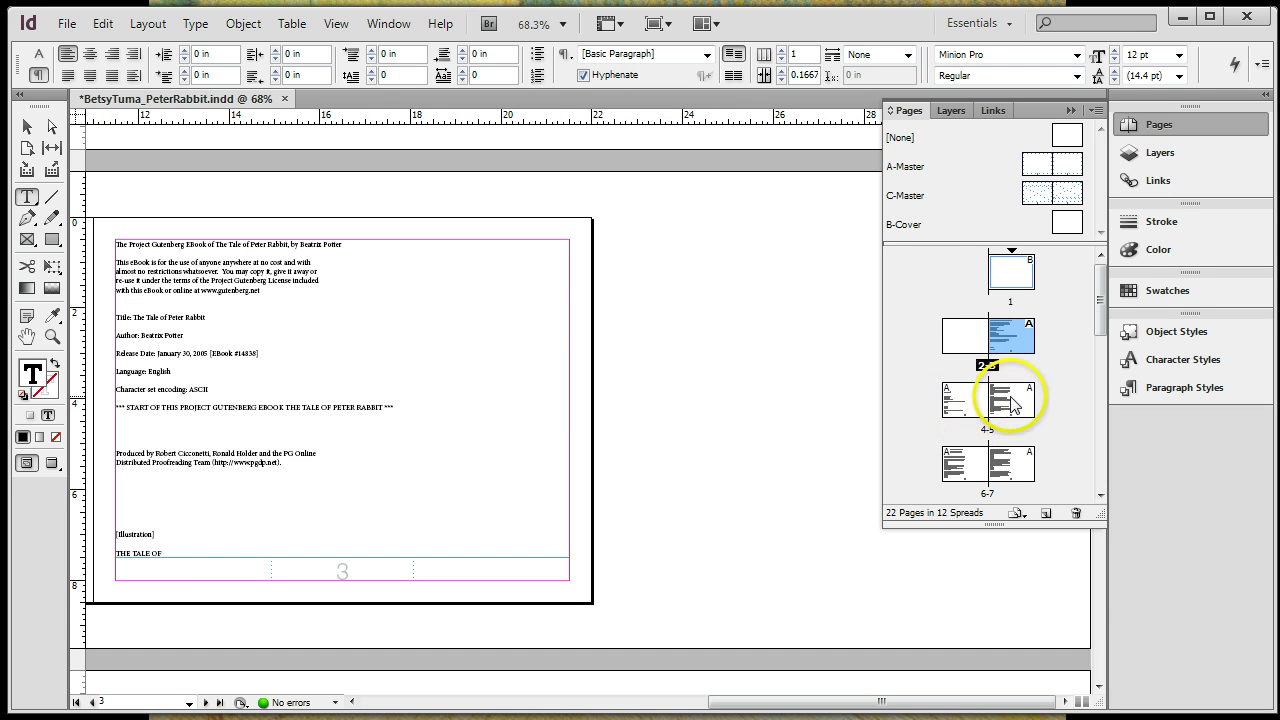
pyautogui.moveTo(1099, 302); pyautogui.dragTo(1088, 472)
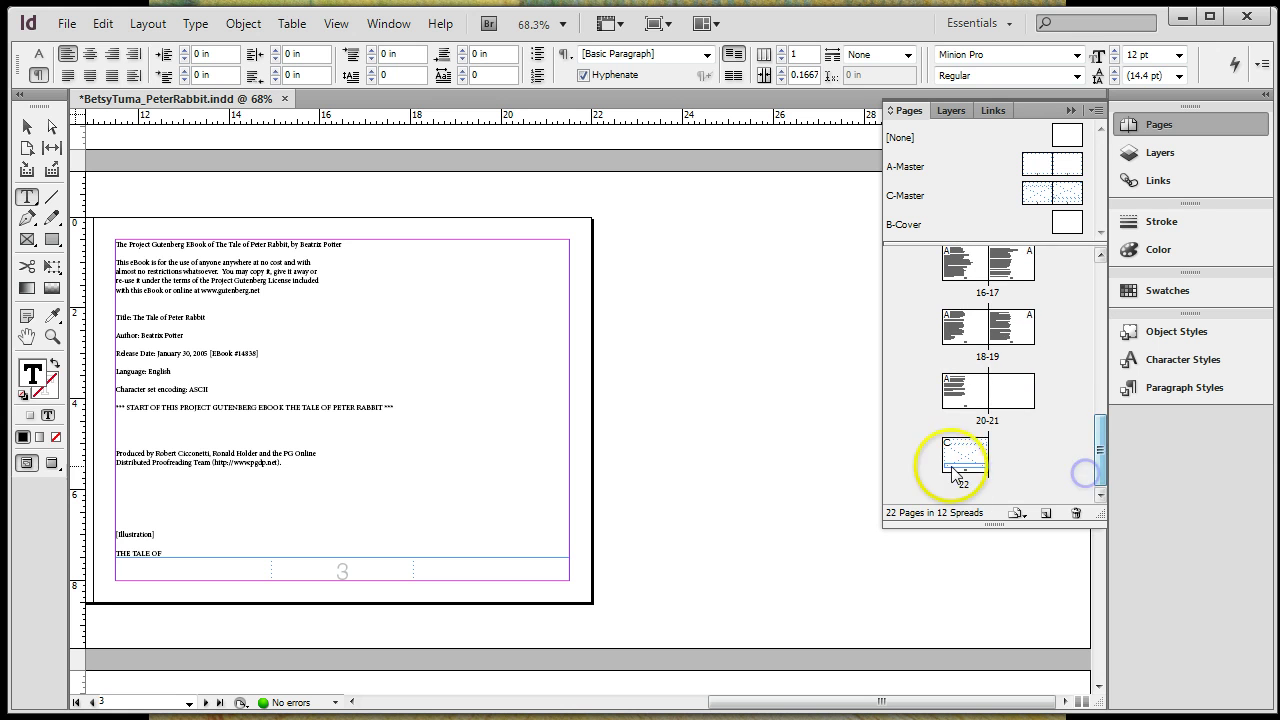
pyautogui.doubleClick(1015, 402)
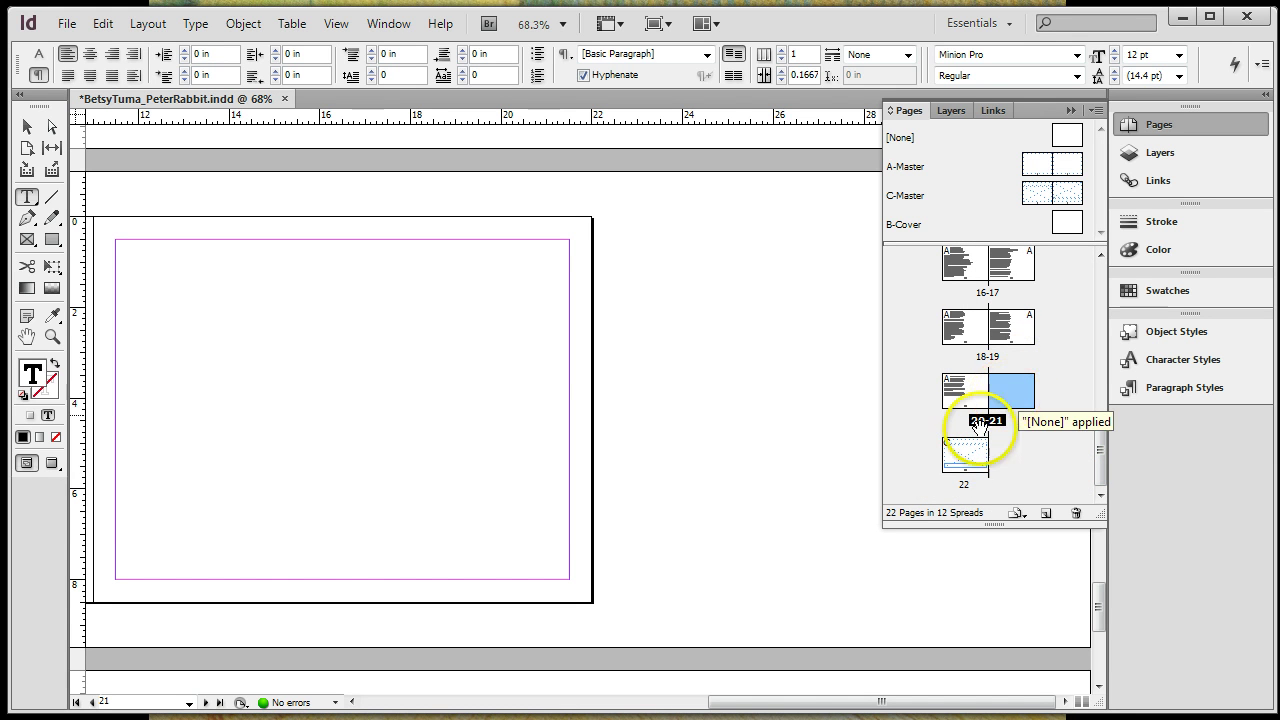
pyautogui.doubleClick(965, 455)
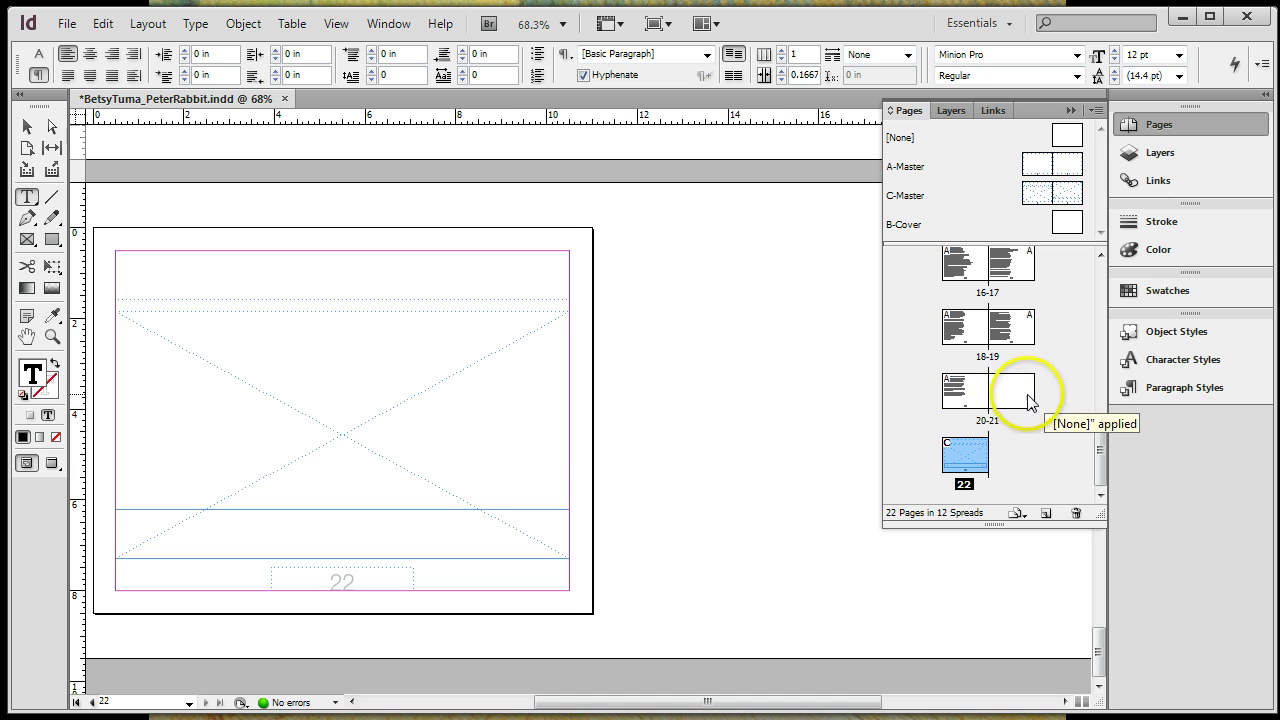
pyautogui.doubleClick(1015, 395)
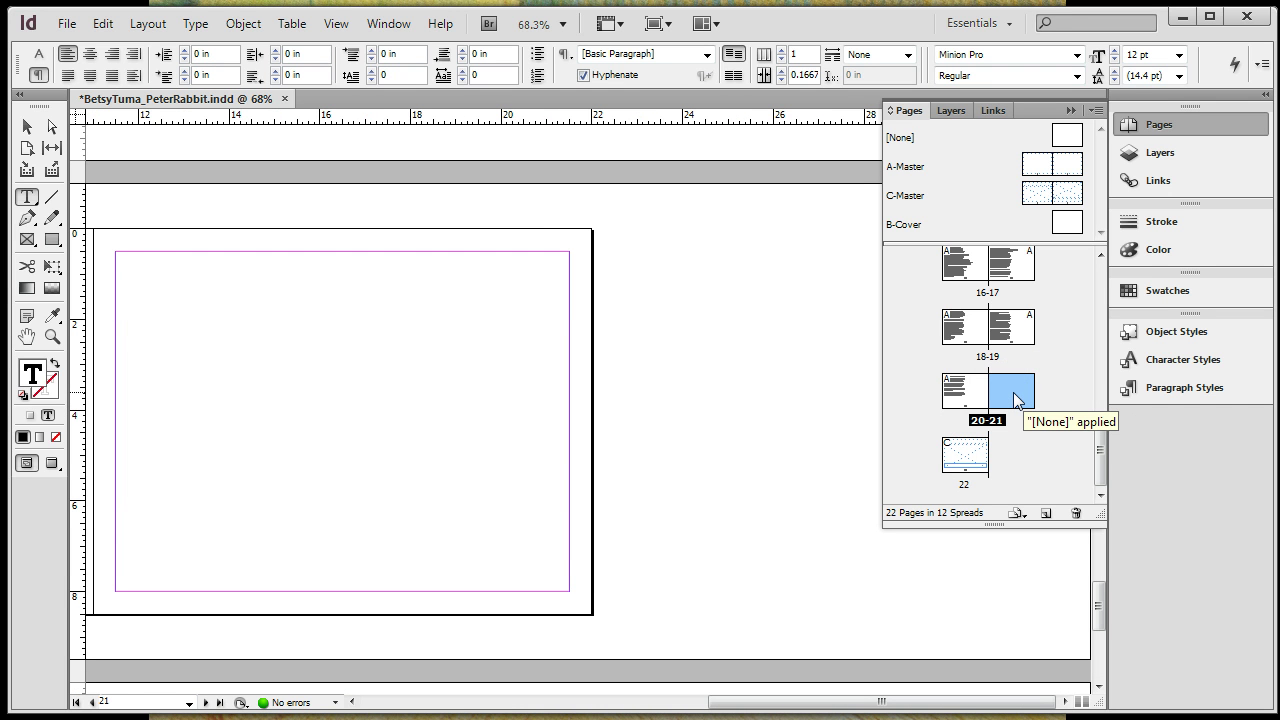
# Display pages 3, 7, 12 and 17 one after another to check how the pasted text flows.
pyautogui.moveTo(1100, 451); pyautogui.dragTo(1072, 303)
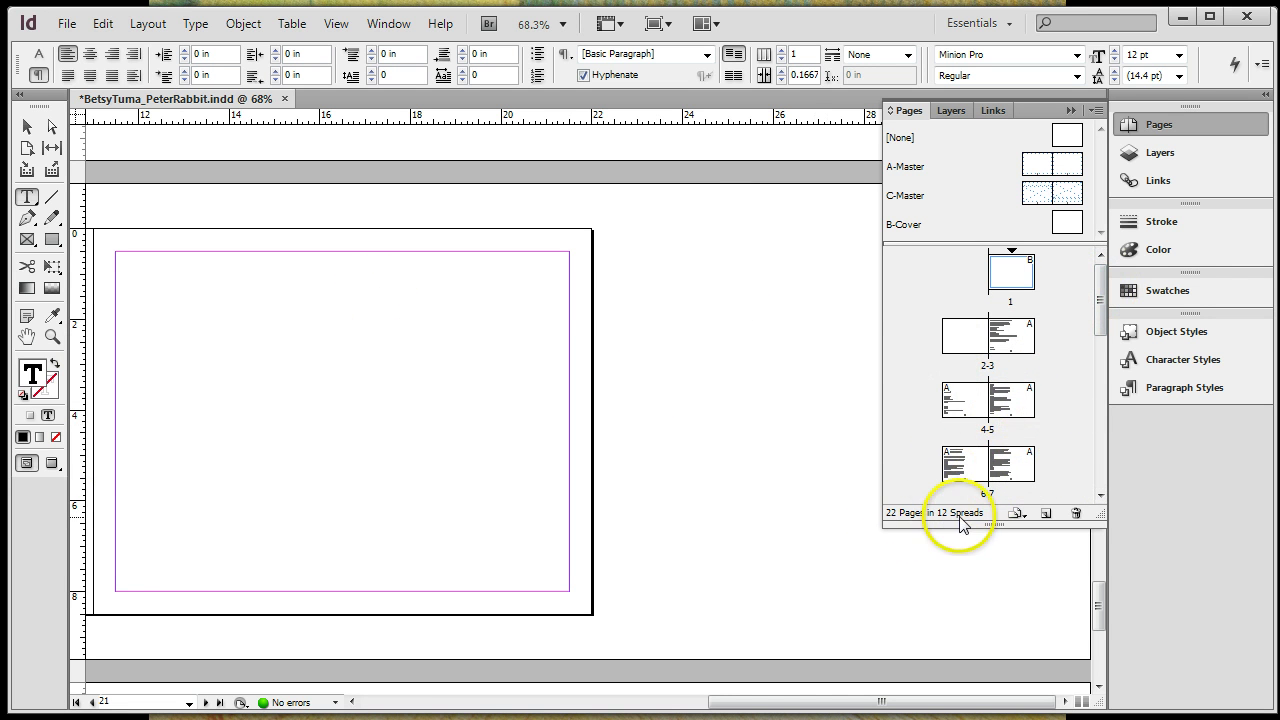
pyautogui.click(1005, 340)
pyautogui.doubleClick(1005, 340)
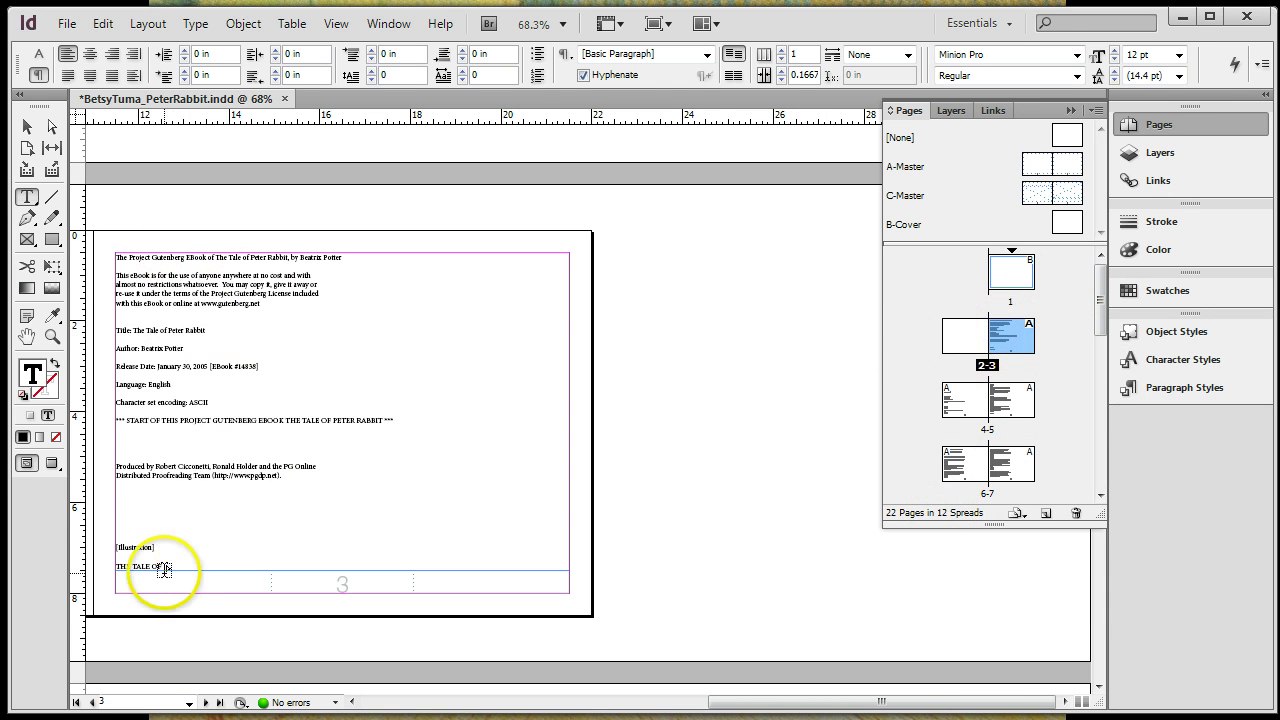
pyautogui.doubleClick(1015, 460)
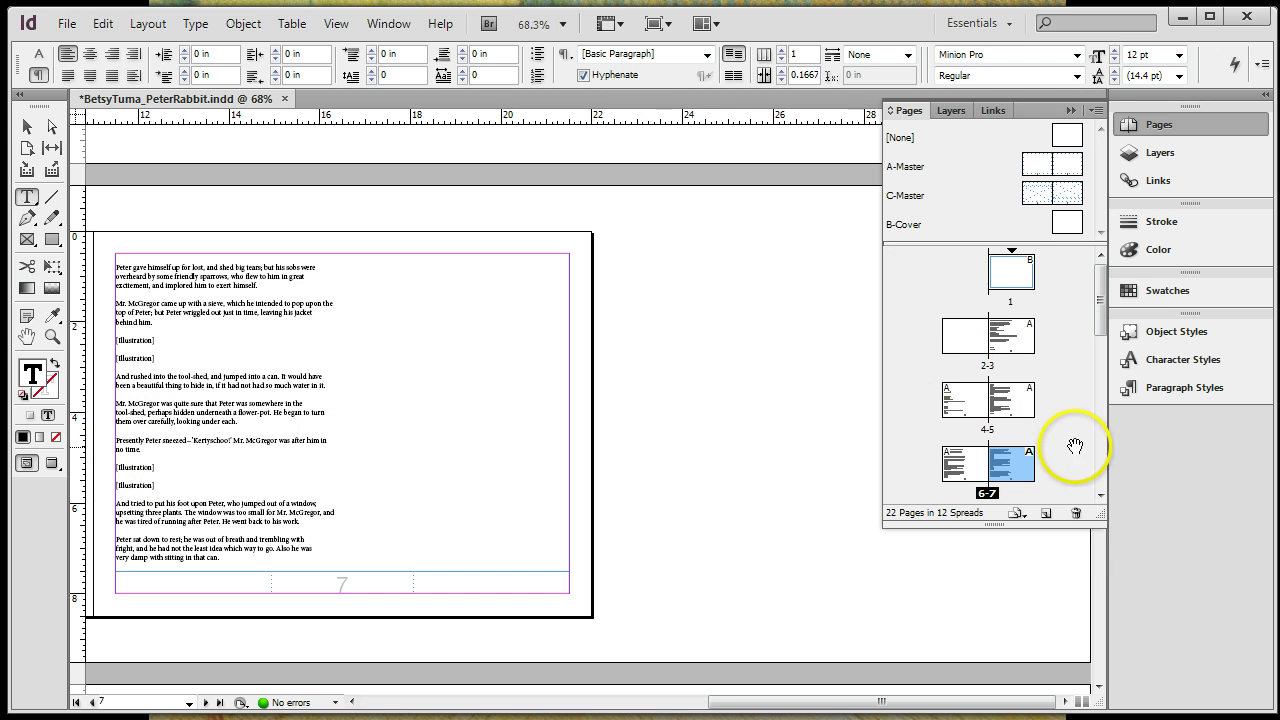
pyautogui.scroll(-4, 1077, 448)
pyautogui.doubleClick(966, 425)
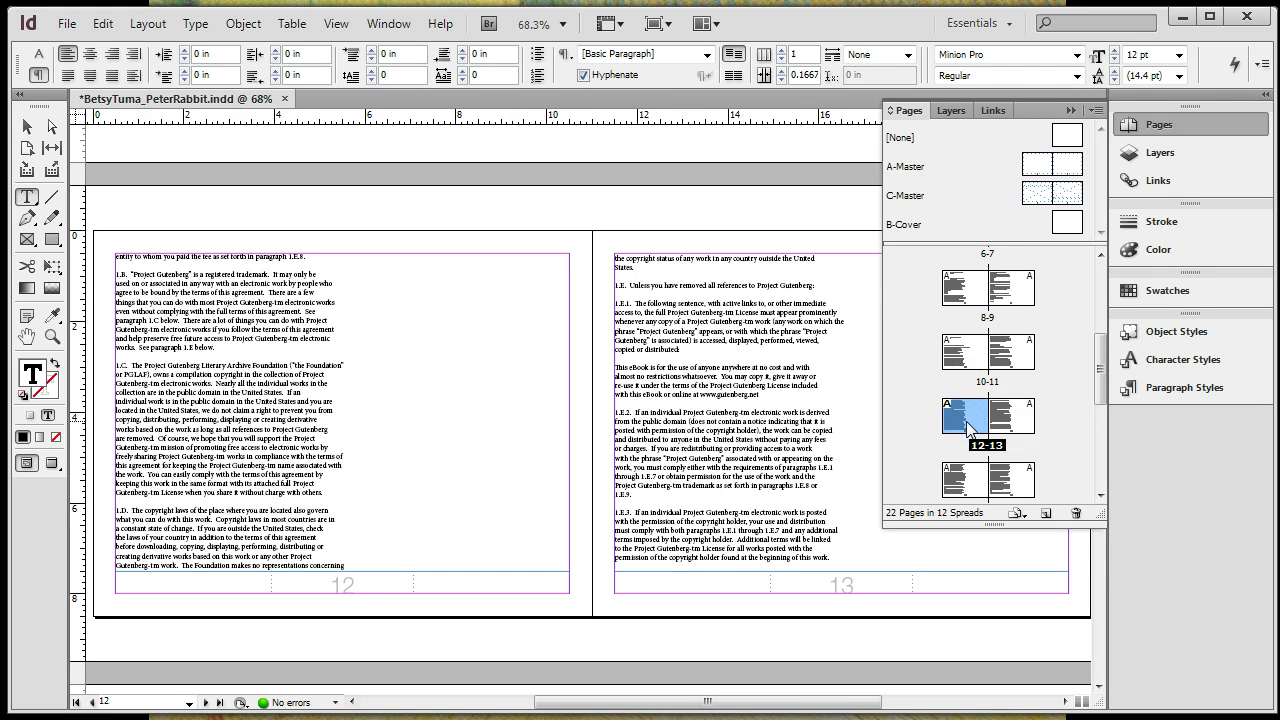
pyautogui.scroll(-3, 1040, 455)
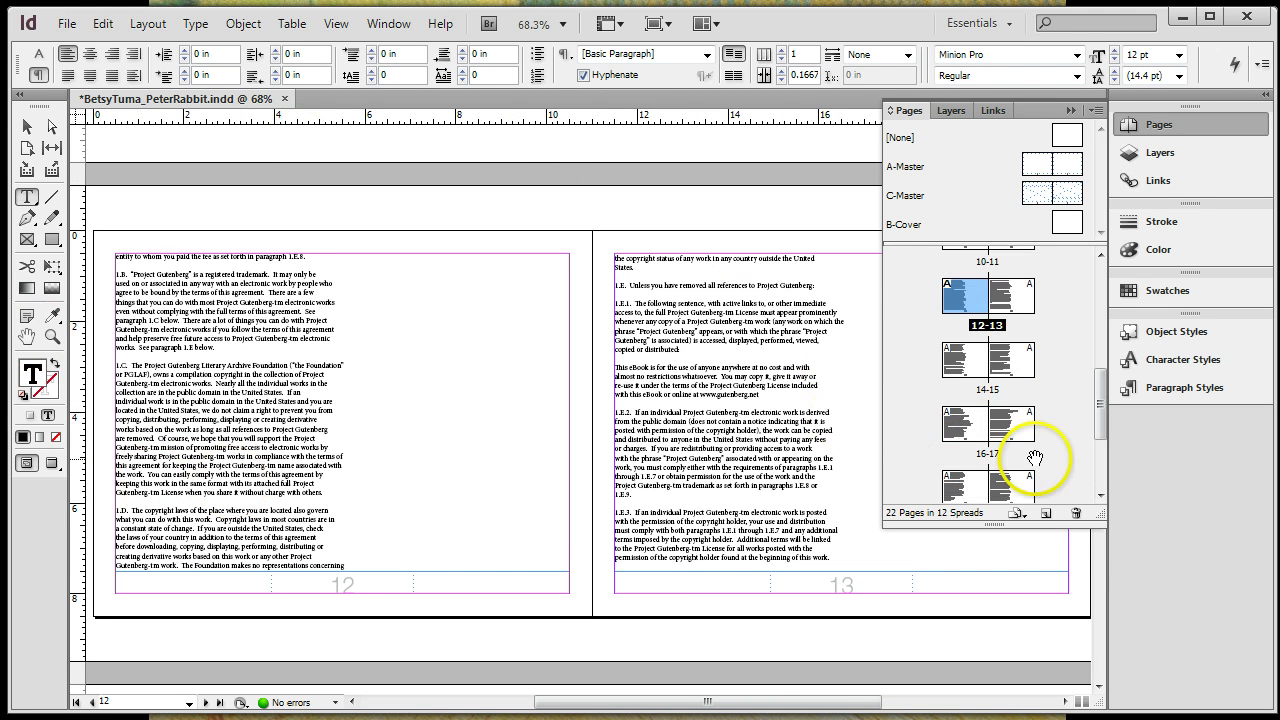
pyautogui.click(1018, 430)
pyautogui.doubleClick(1021, 437)
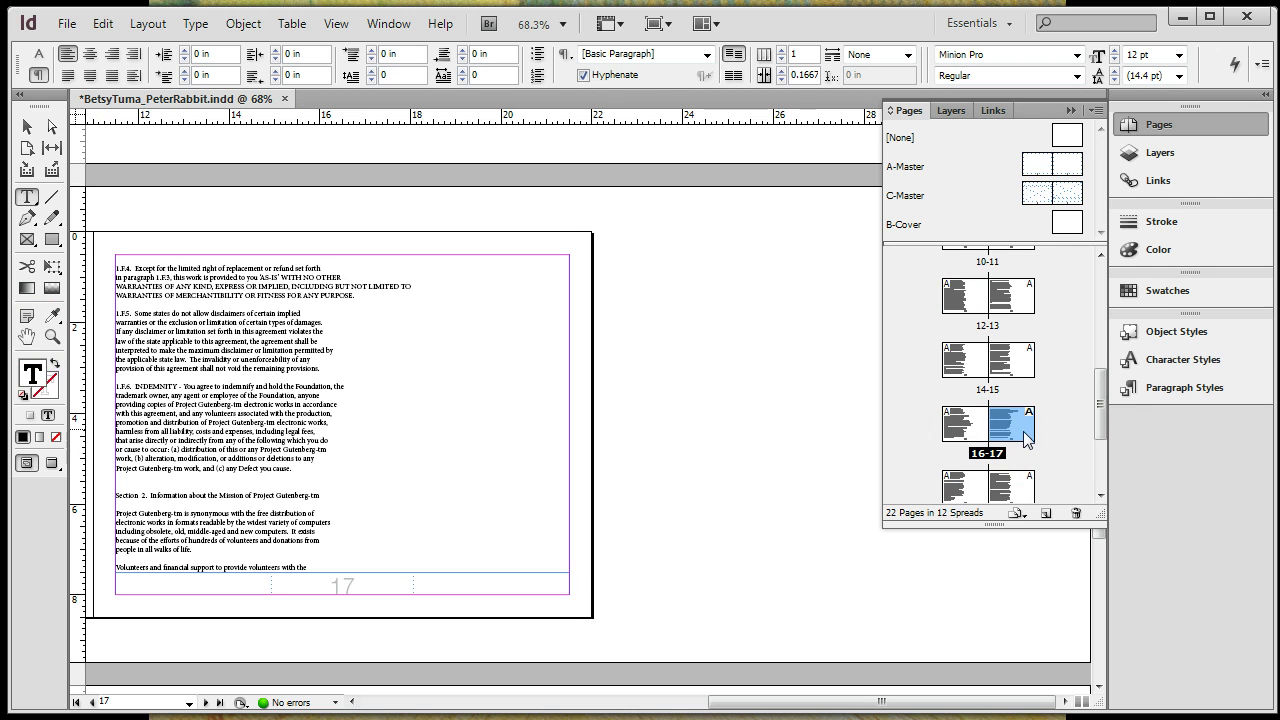
# Delete the Project Gutenberg header text and the first [Illustration] placeholder above "THE TALE OF" on page 3.
pyautogui.moveTo(1101, 402); pyautogui.dragTo(1107, 285)
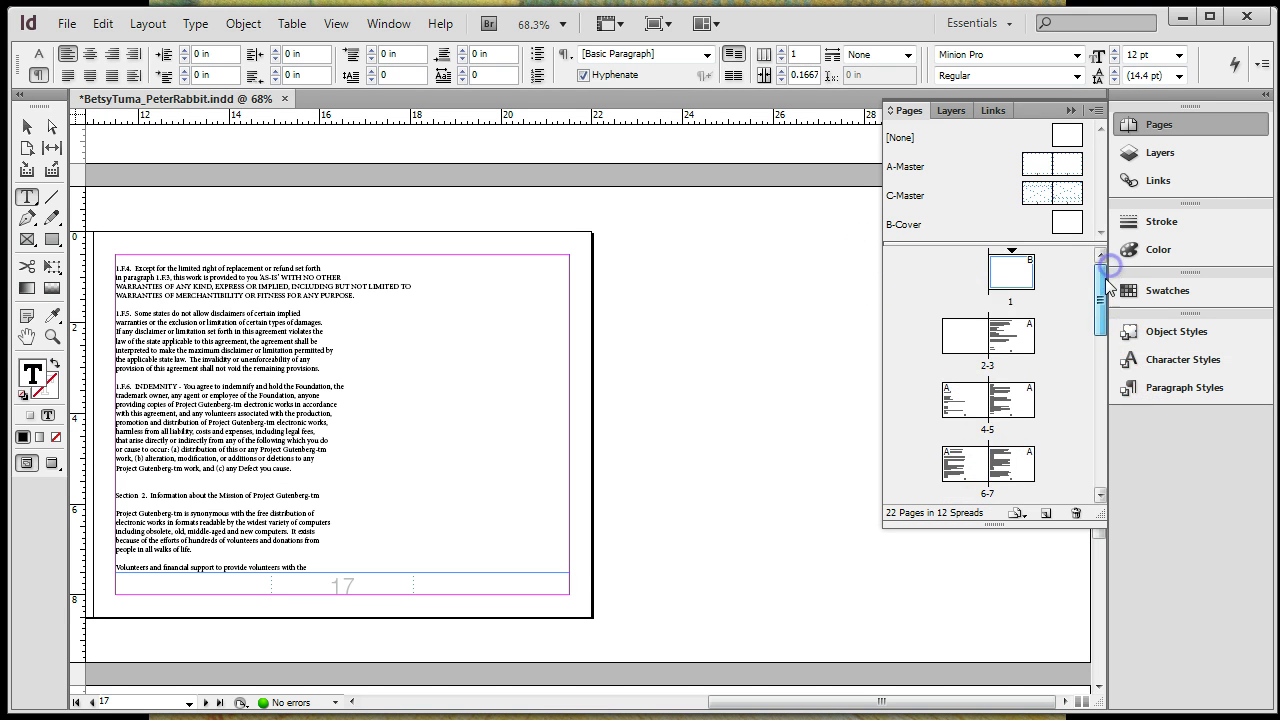
pyautogui.doubleClick(1020, 343)
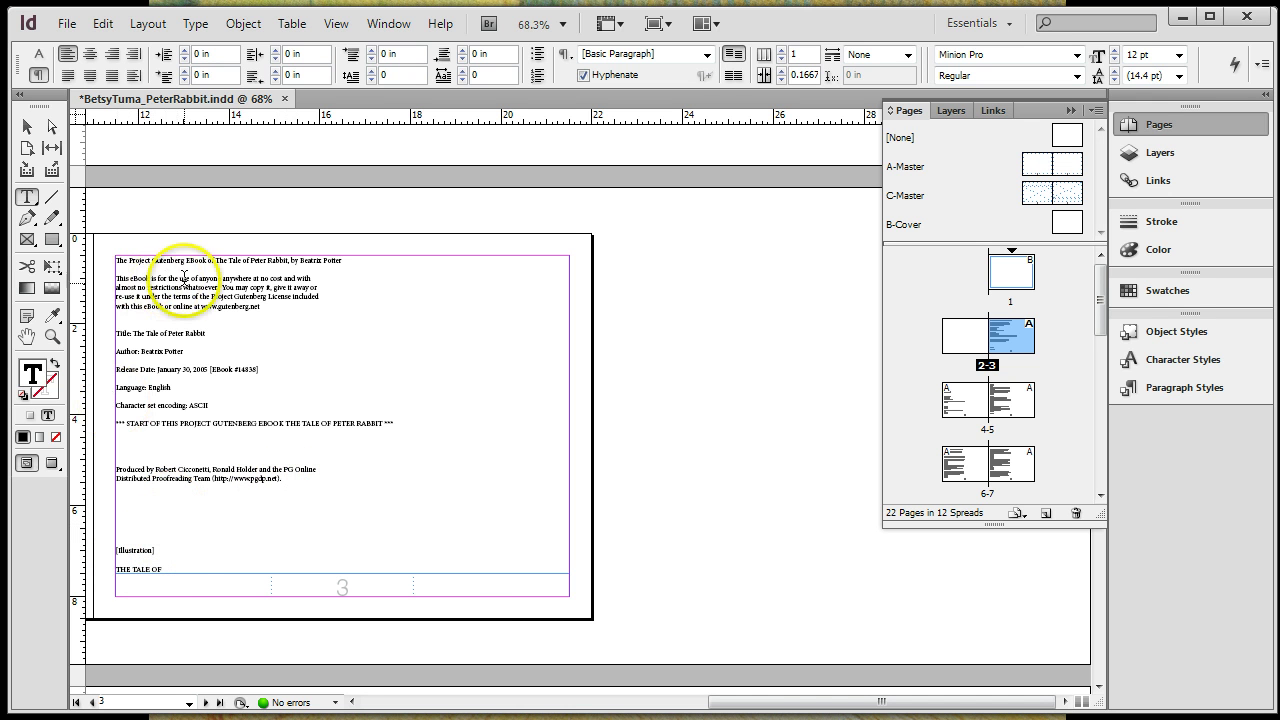
pyautogui.moveTo(115, 257); pyautogui.dragTo(392, 464)
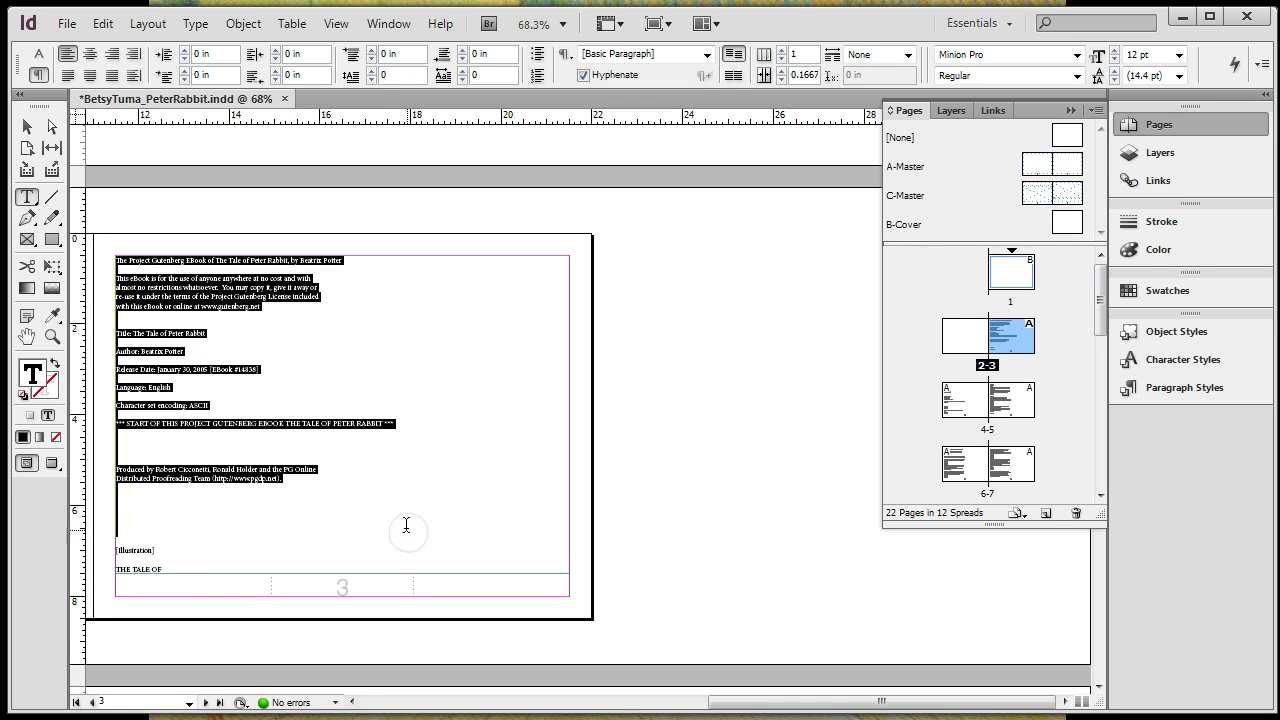
pyautogui.press('BackSpace')
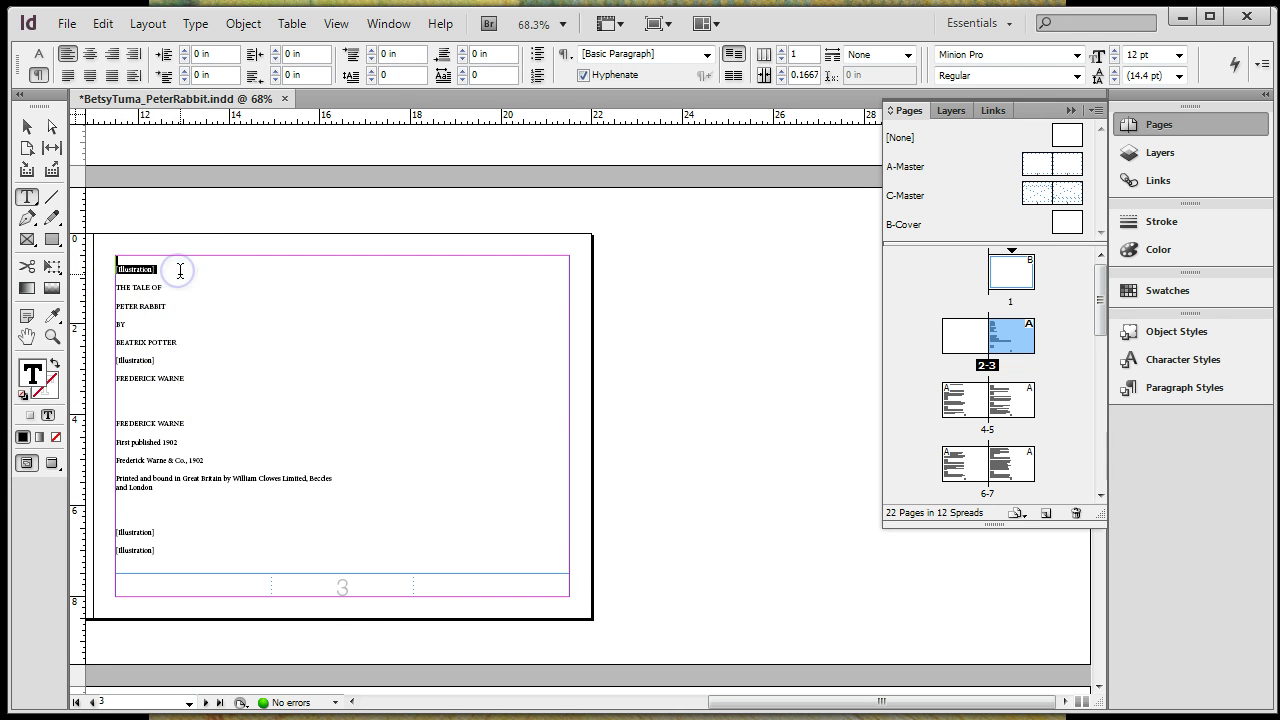
pyautogui.press('BackSpace')
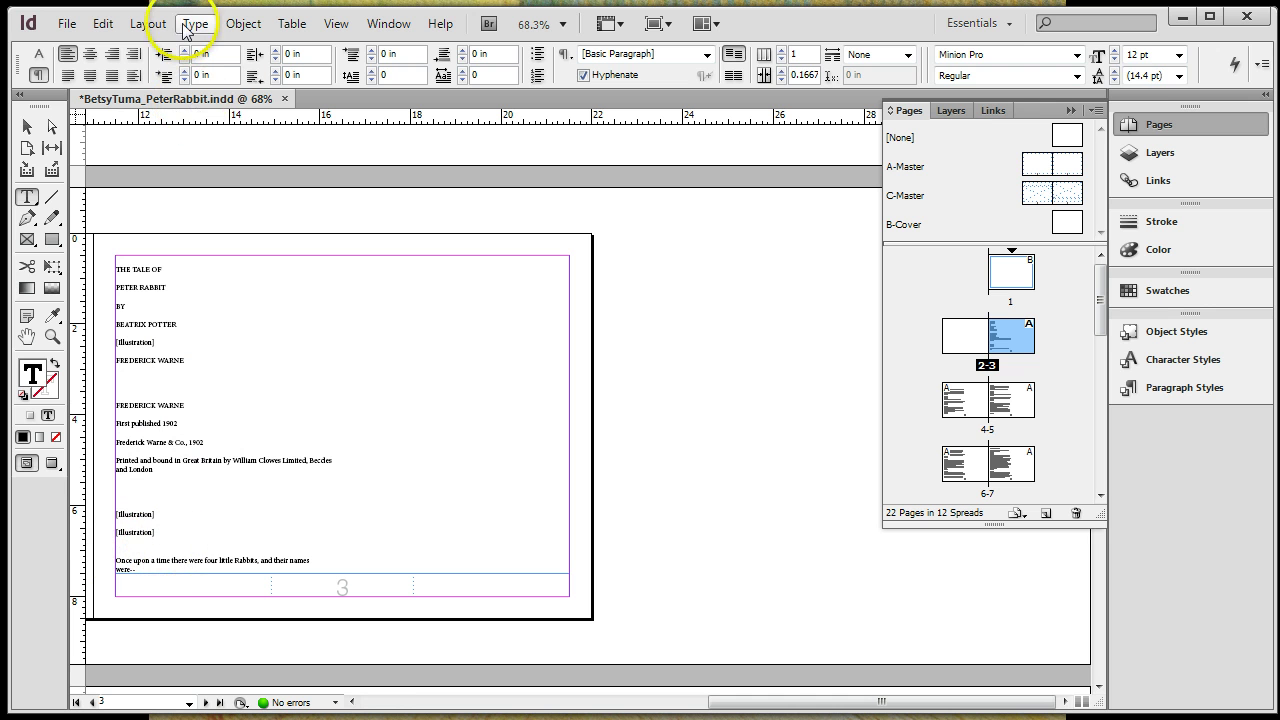
# Show hidden characters and insert a break before "Once upon a time" to start the story on page 4.
pyautogui.click(370, 627)
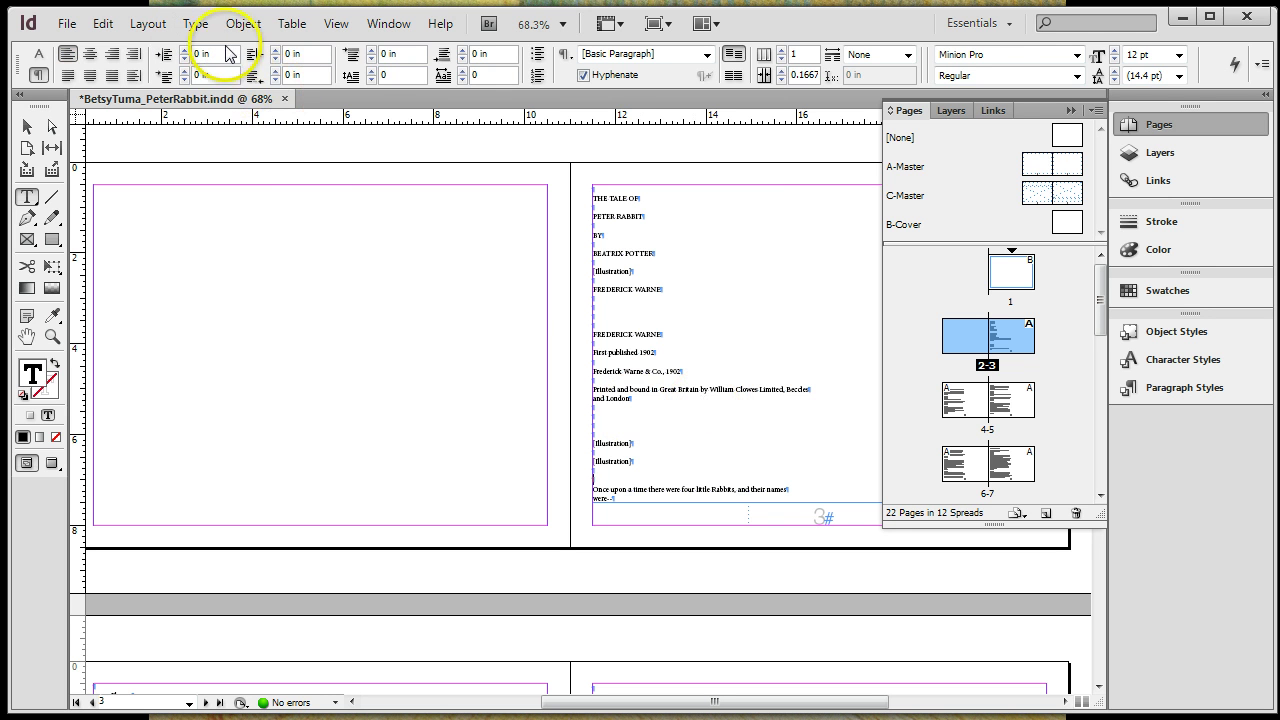
pyautogui.click(190, 24)
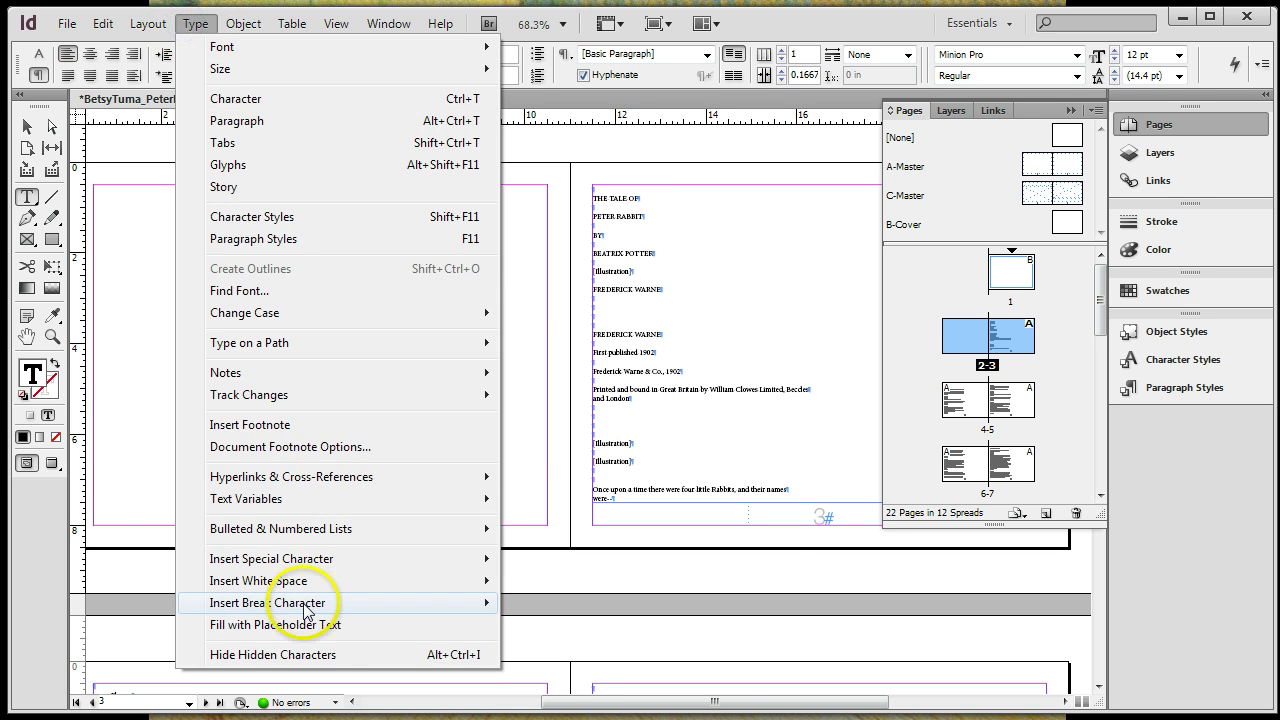
pyautogui.moveTo(322, 610)
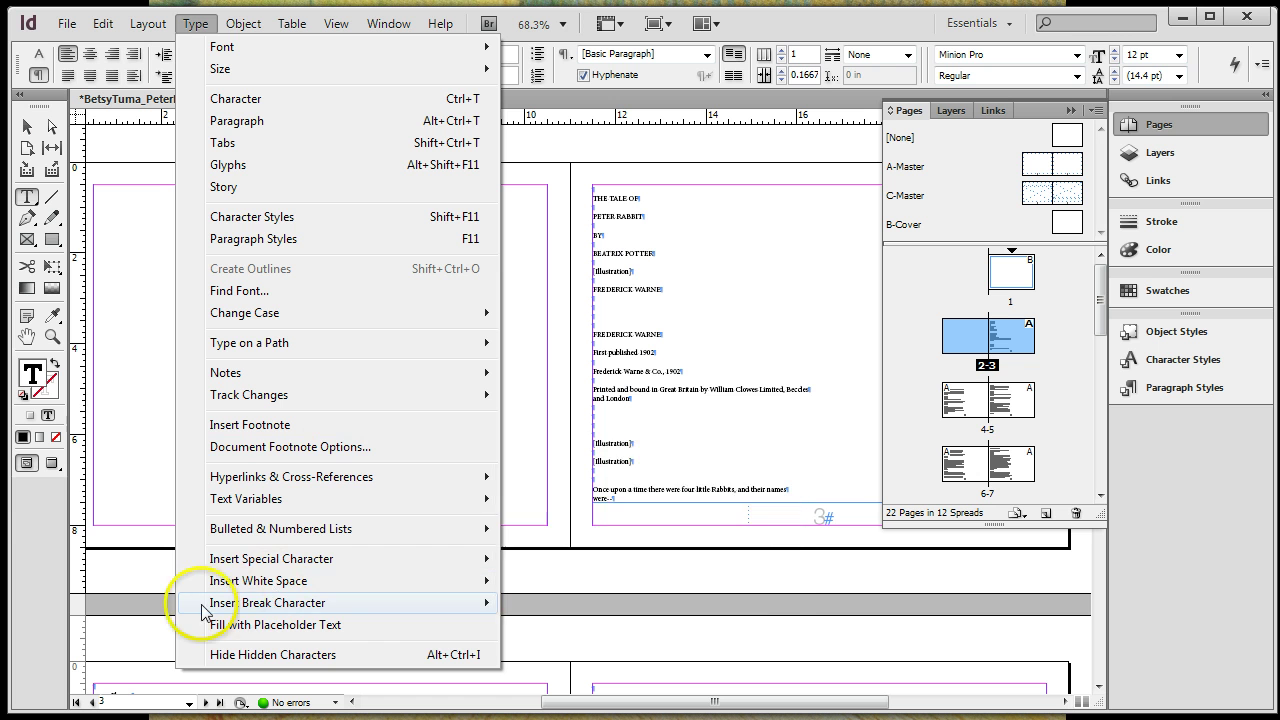
pyautogui.click(590, 486)
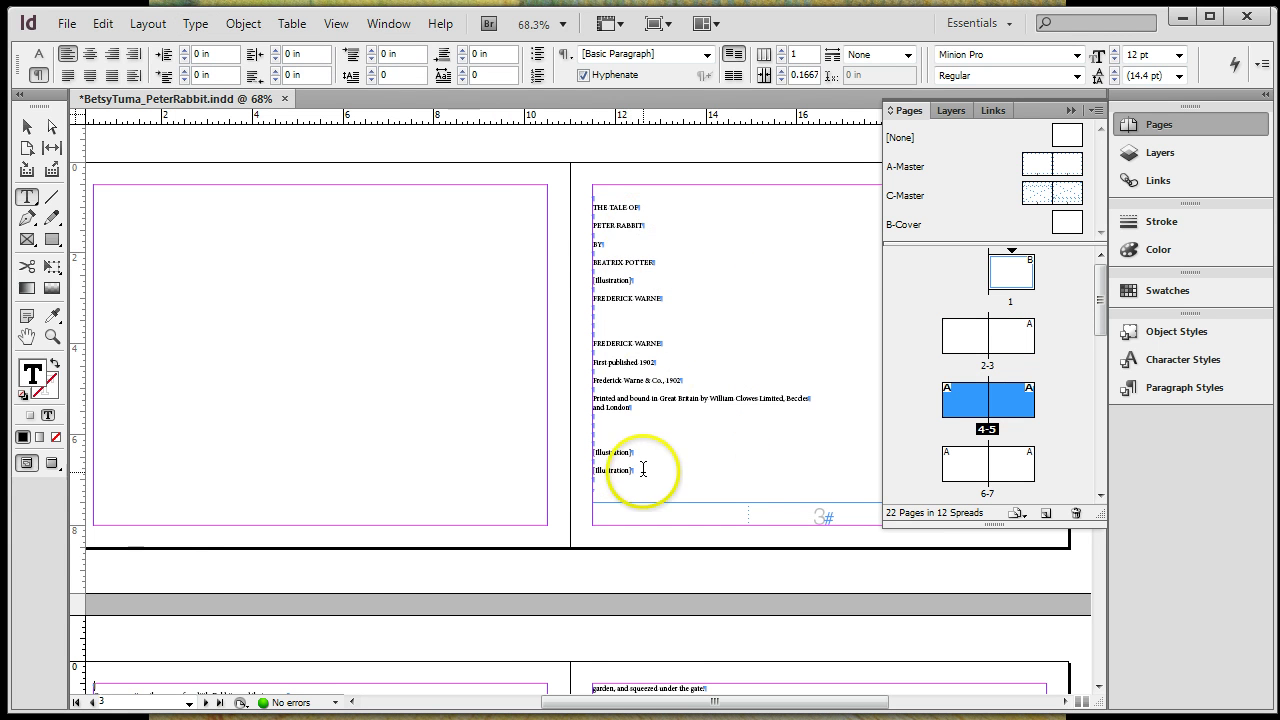
pyautogui.scroll(-2, 400, 591)
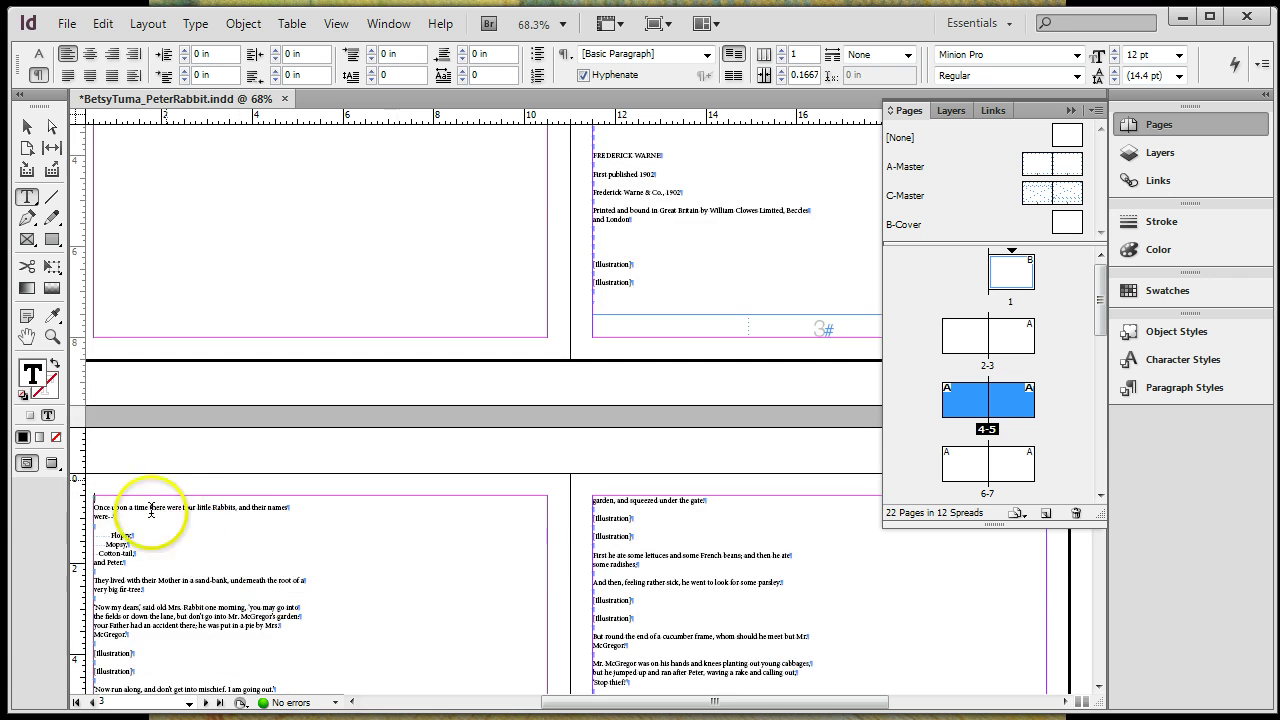
# Delete the two [Illustration] placeholders below the printing credit on page 3 and switch to the Selection tool.
pyautogui.scroll(3, 669, 444)
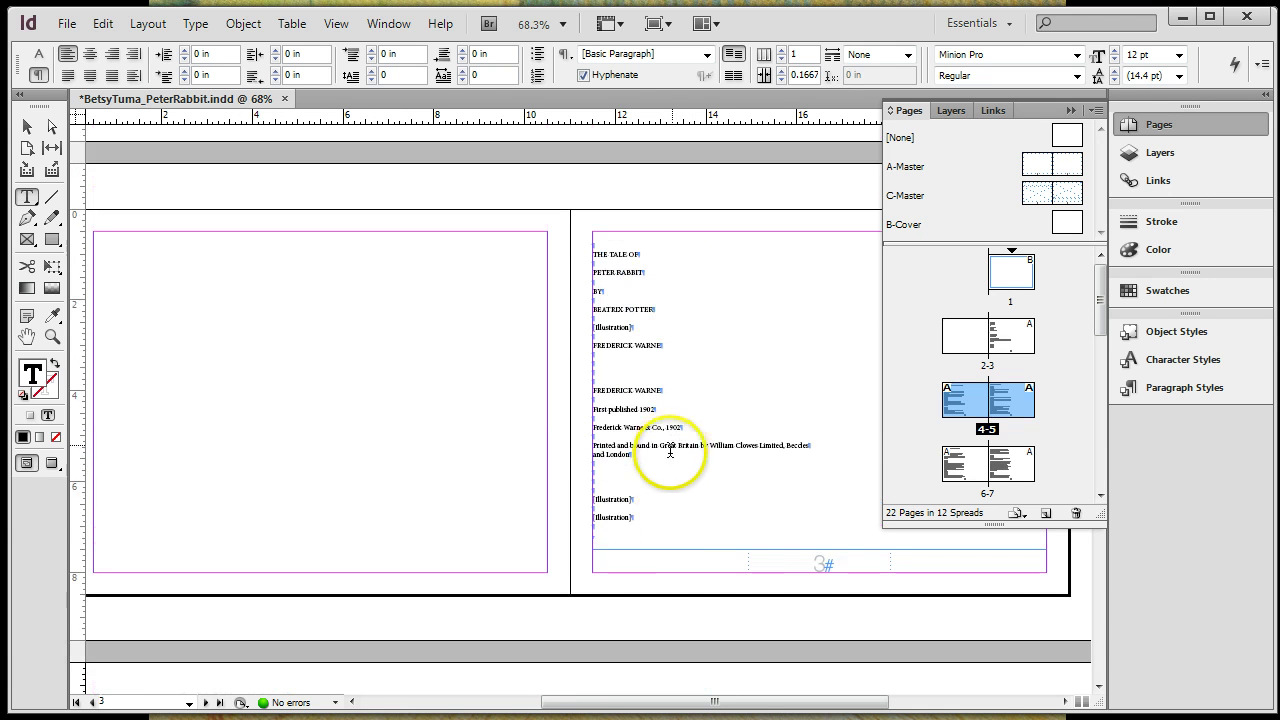
pyautogui.moveTo(645, 520); pyautogui.dragTo(603, 490)
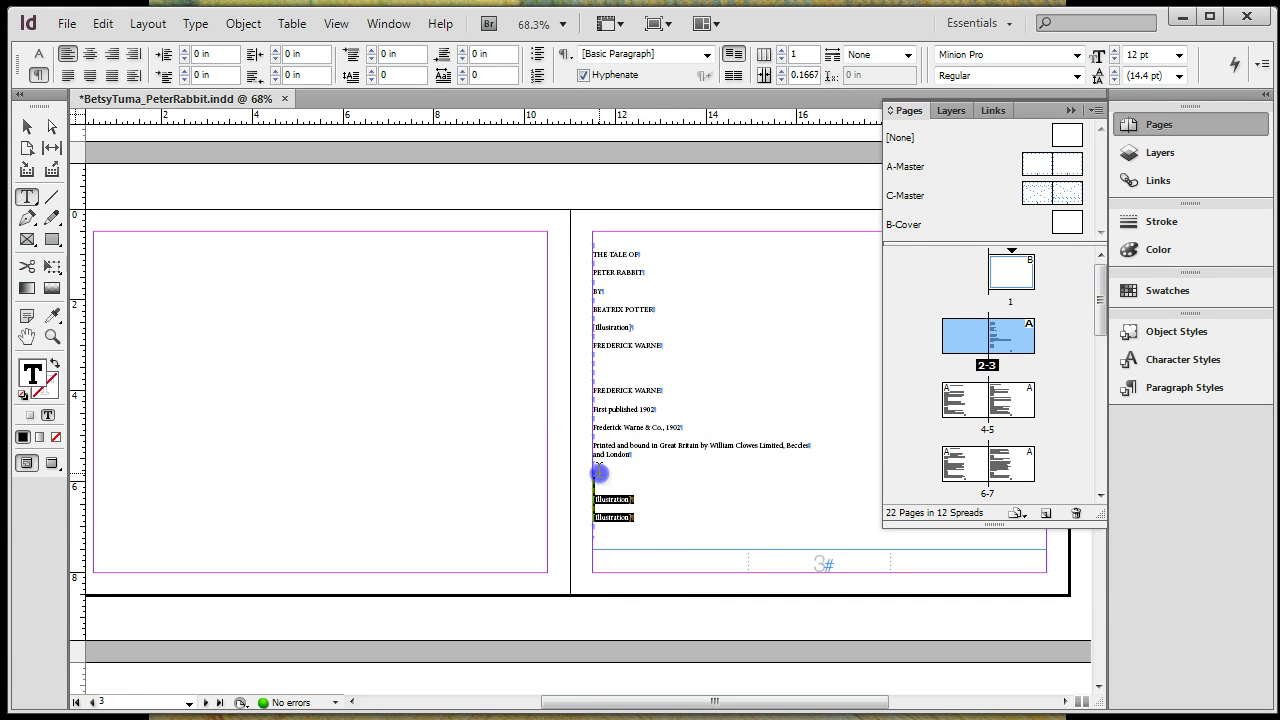
pyautogui.press('BackSpace')
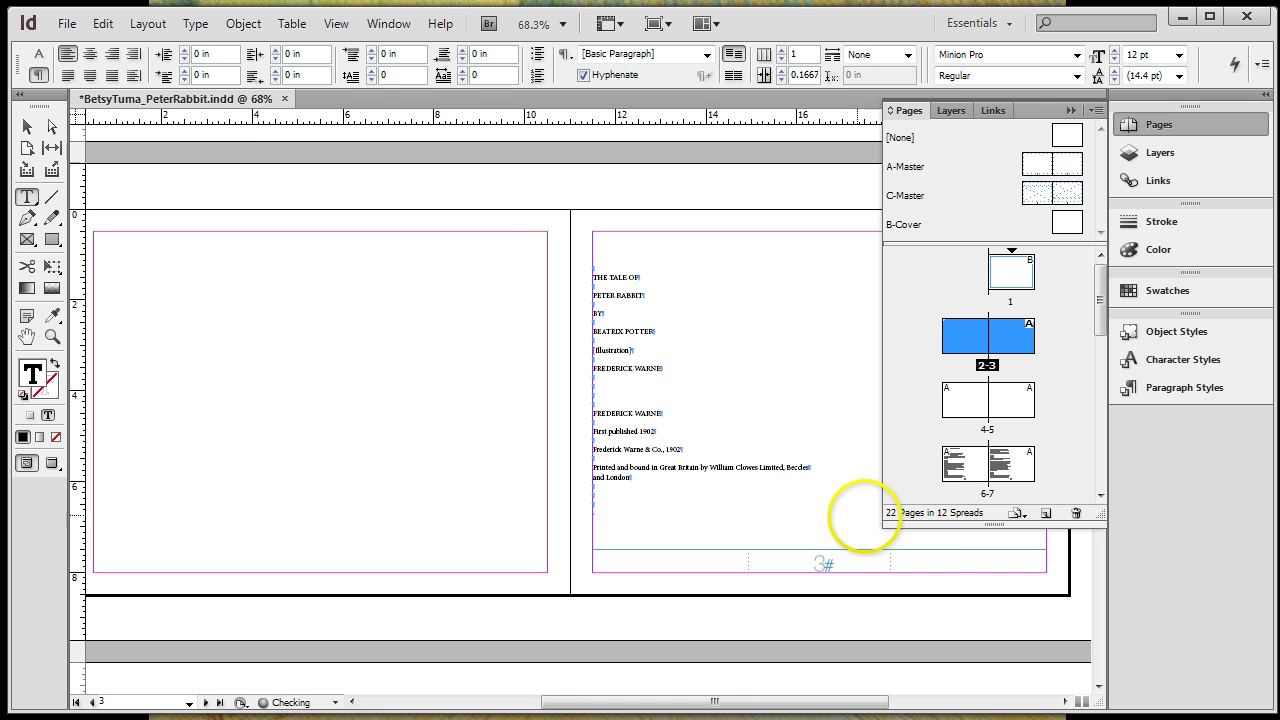
pyautogui.click(27, 125)
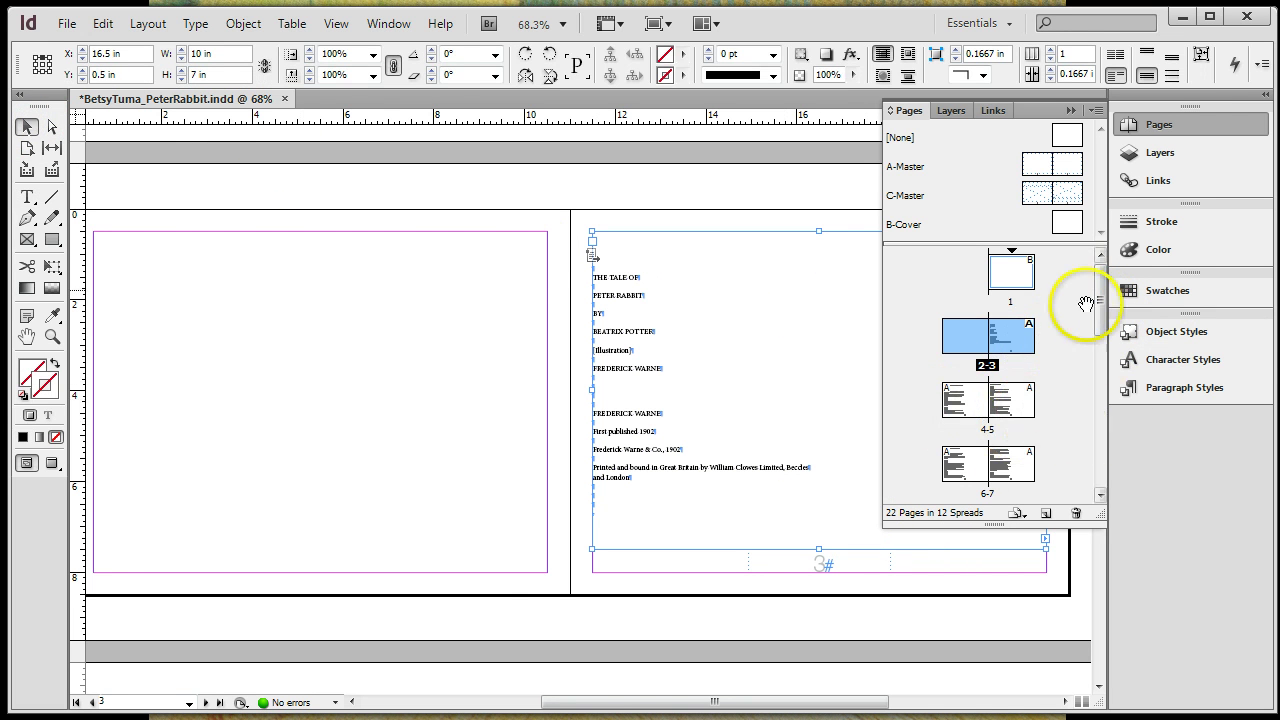
# Open page 4 and apply the [None] master to it in place of A-Master.
pyautogui.click(966, 402)
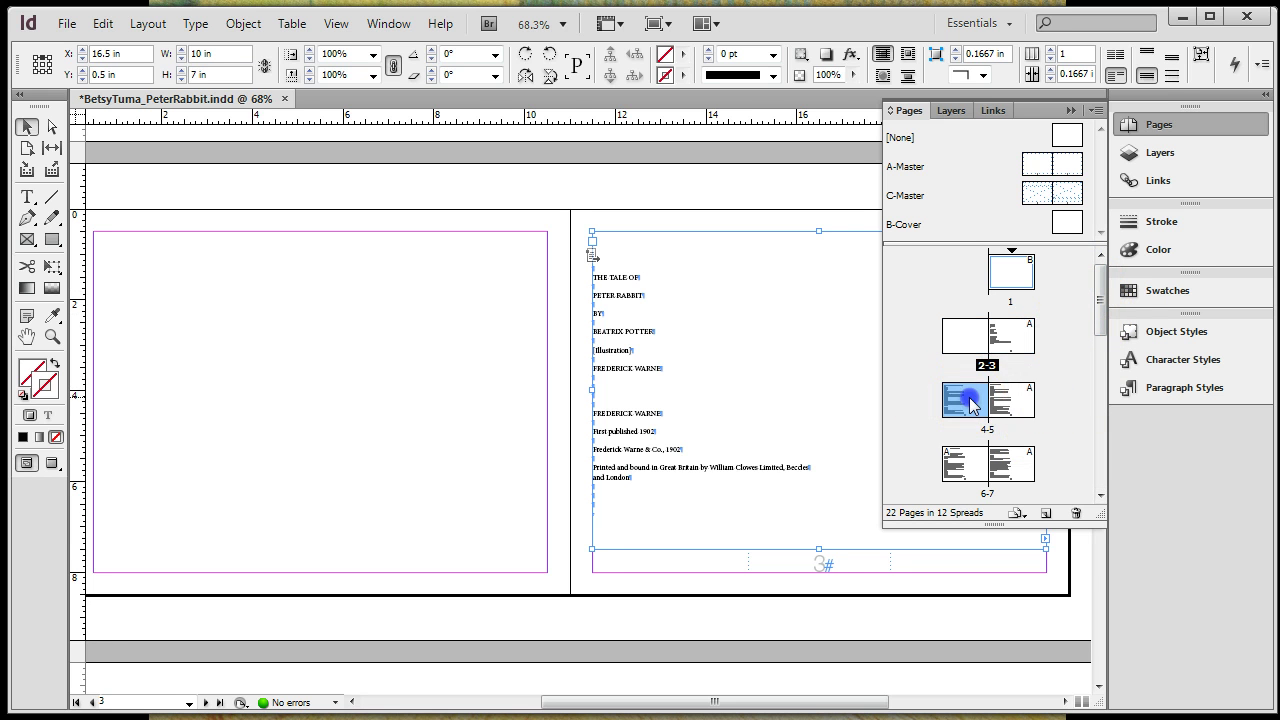
pyautogui.doubleClick(967, 399)
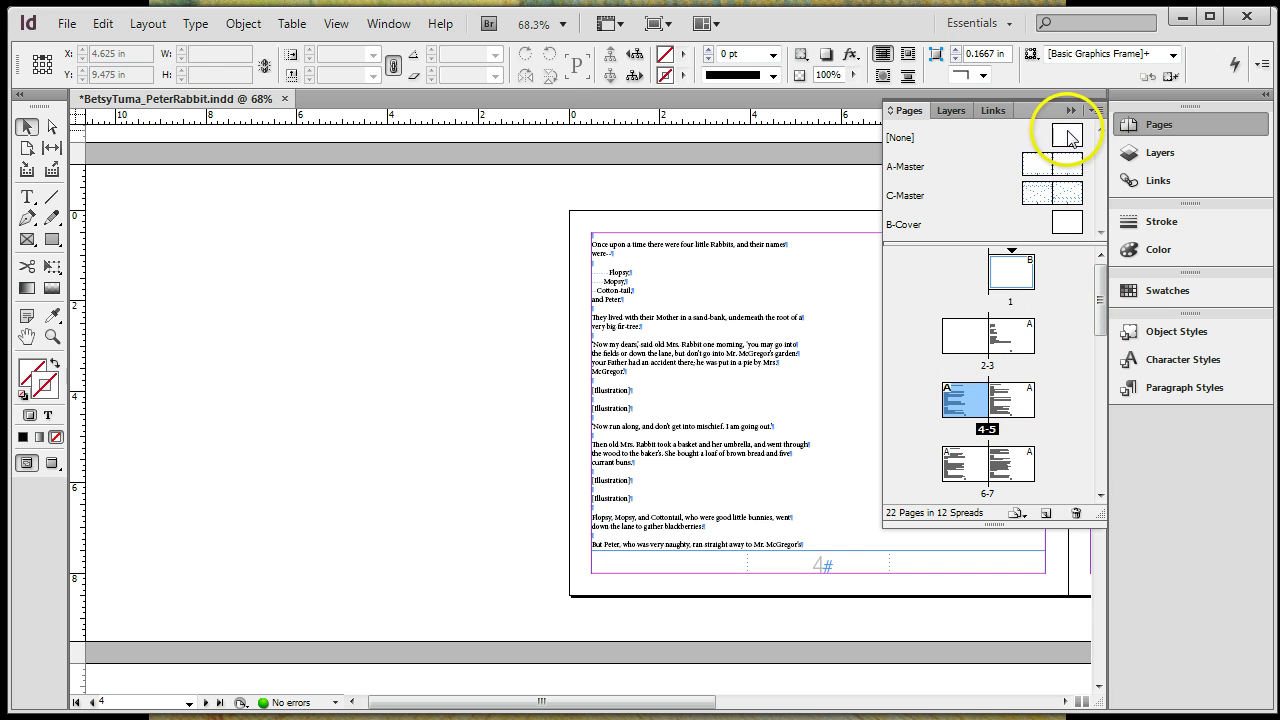
pyautogui.moveTo(1068, 138)
pyautogui.mouseDown()
pyautogui.moveTo(1071, 168)
pyautogui.moveTo(1074, 145)
pyautogui.mouseUp()
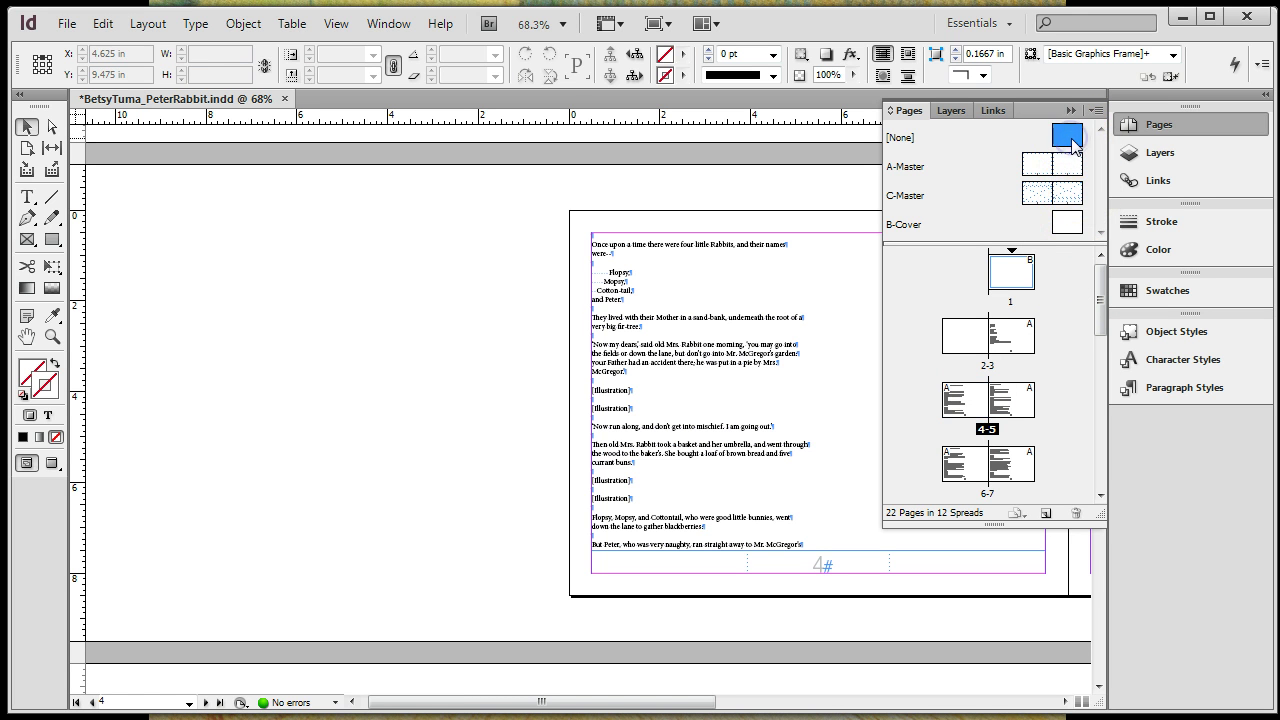
pyautogui.click(1066, 222)
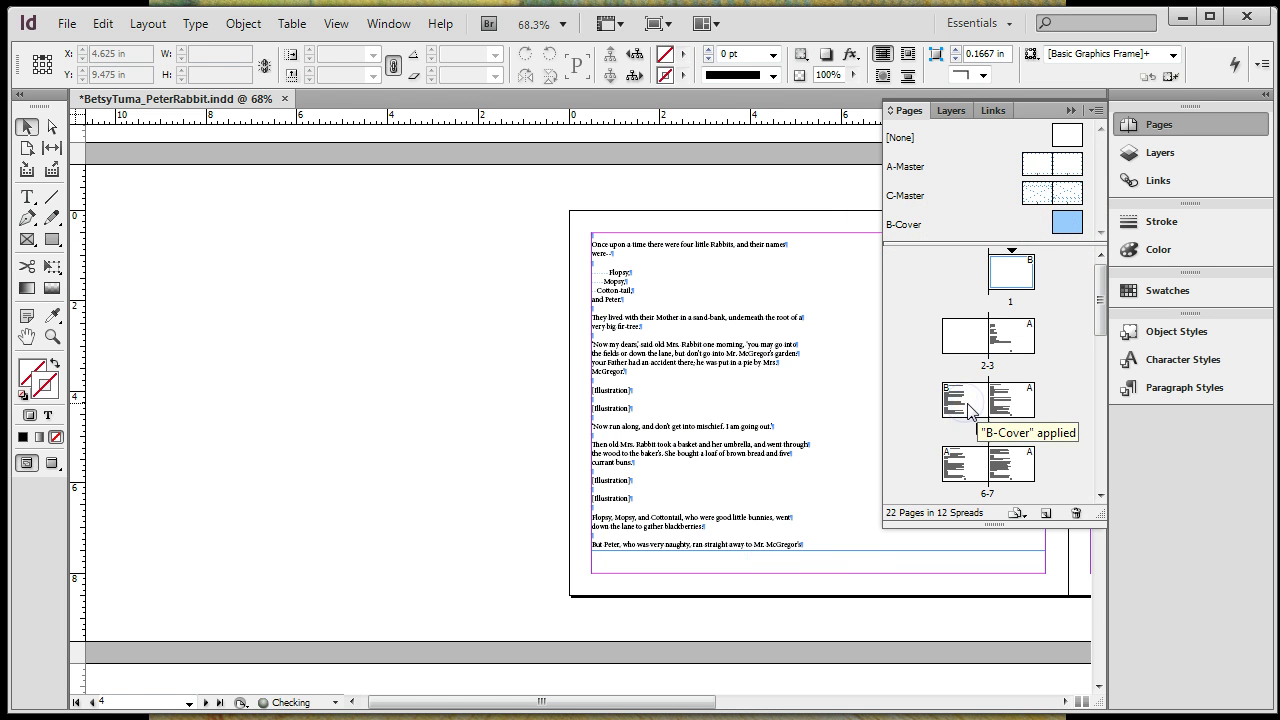
pyautogui.click(1067, 136)
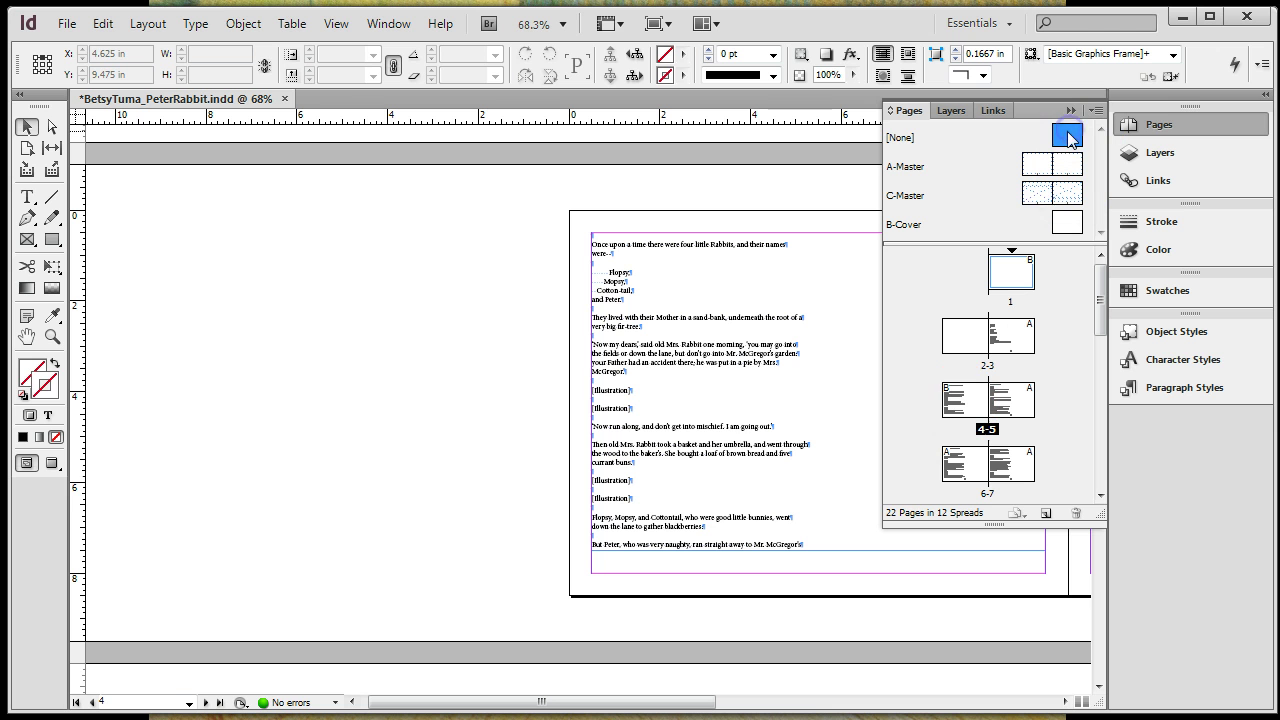
pyautogui.click(781, 438)
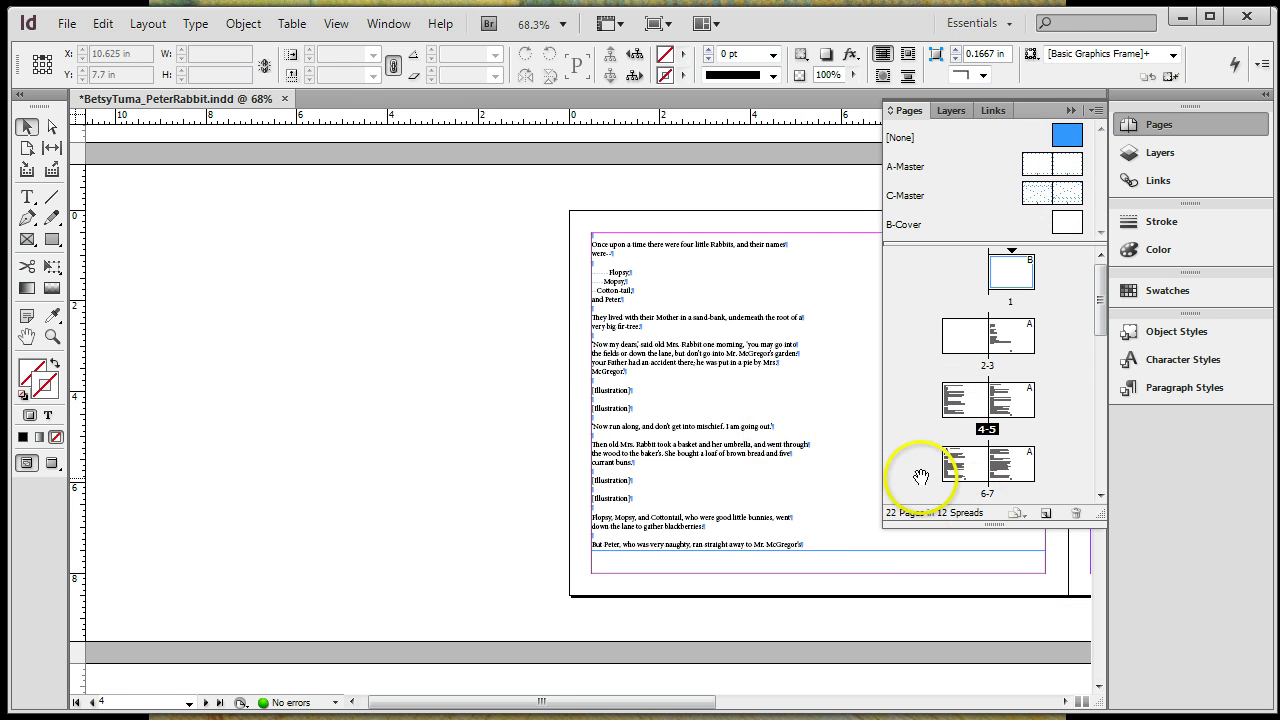
# Try deleting the text frame on page 4, view page 5, and undo the deletion.
pyautogui.click(636, 342)
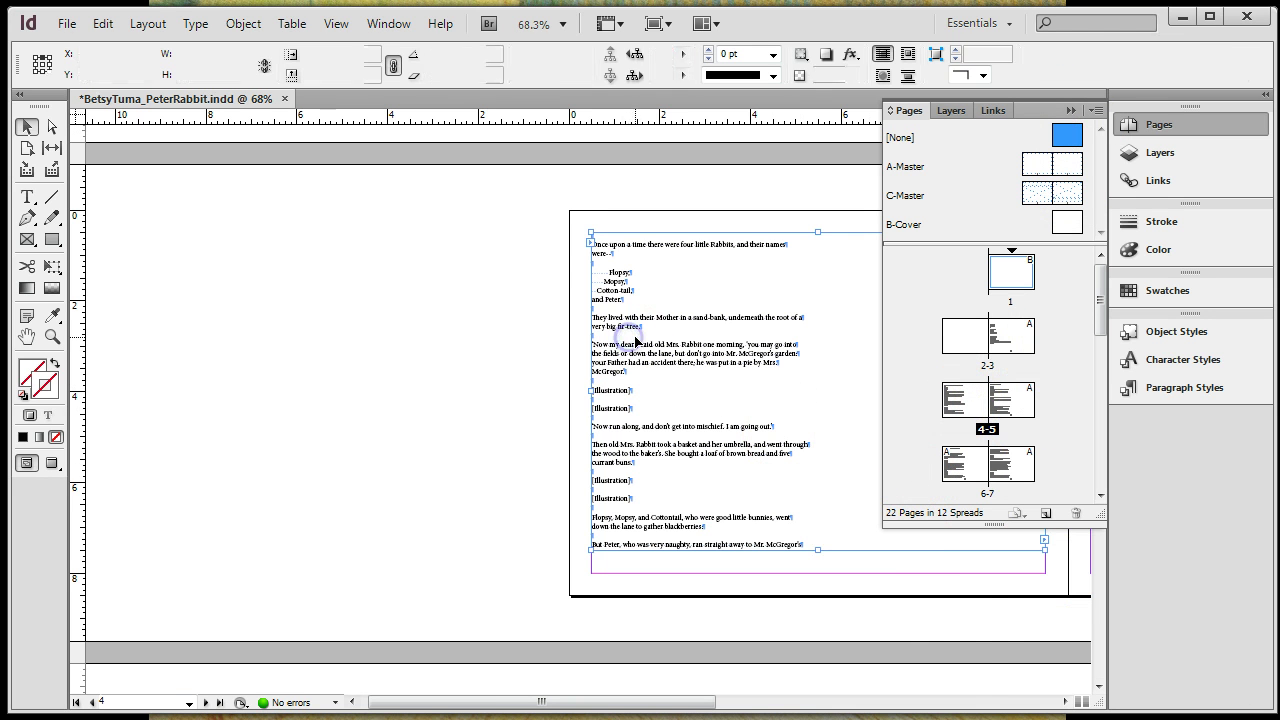
pyautogui.press('Delete')
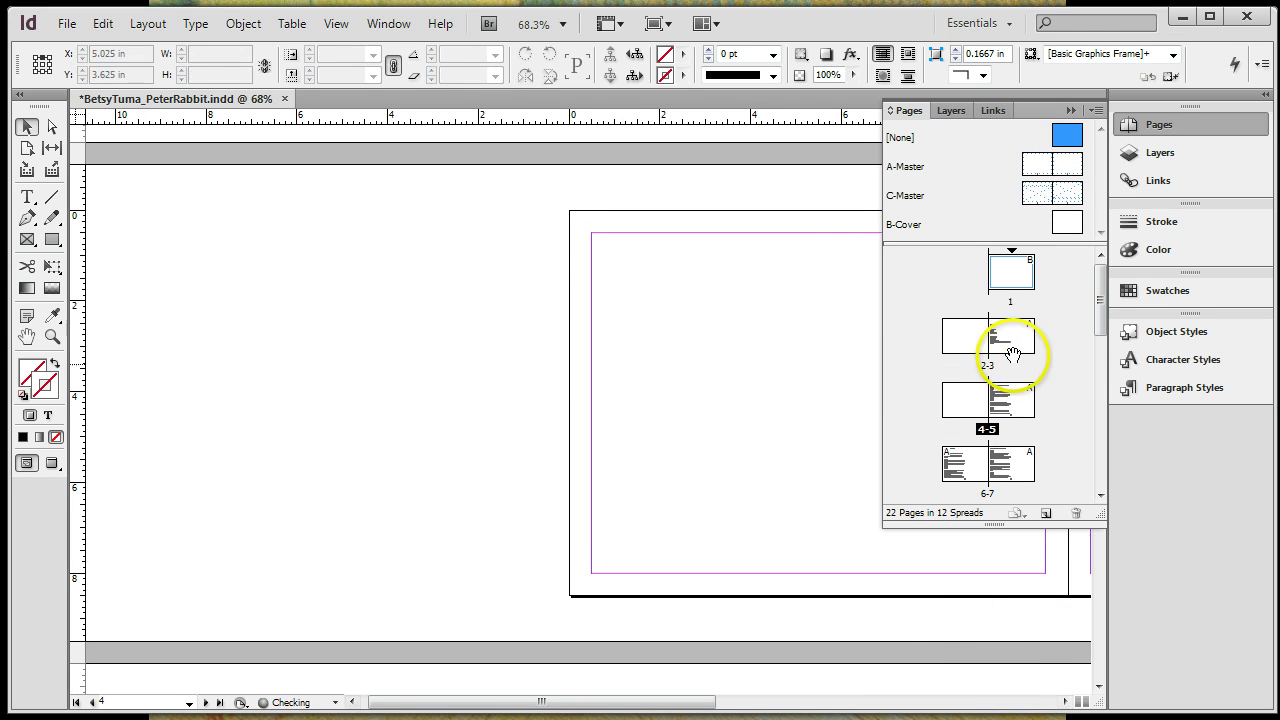
pyautogui.click(1013, 402)
pyautogui.doubleClick(1013, 402)
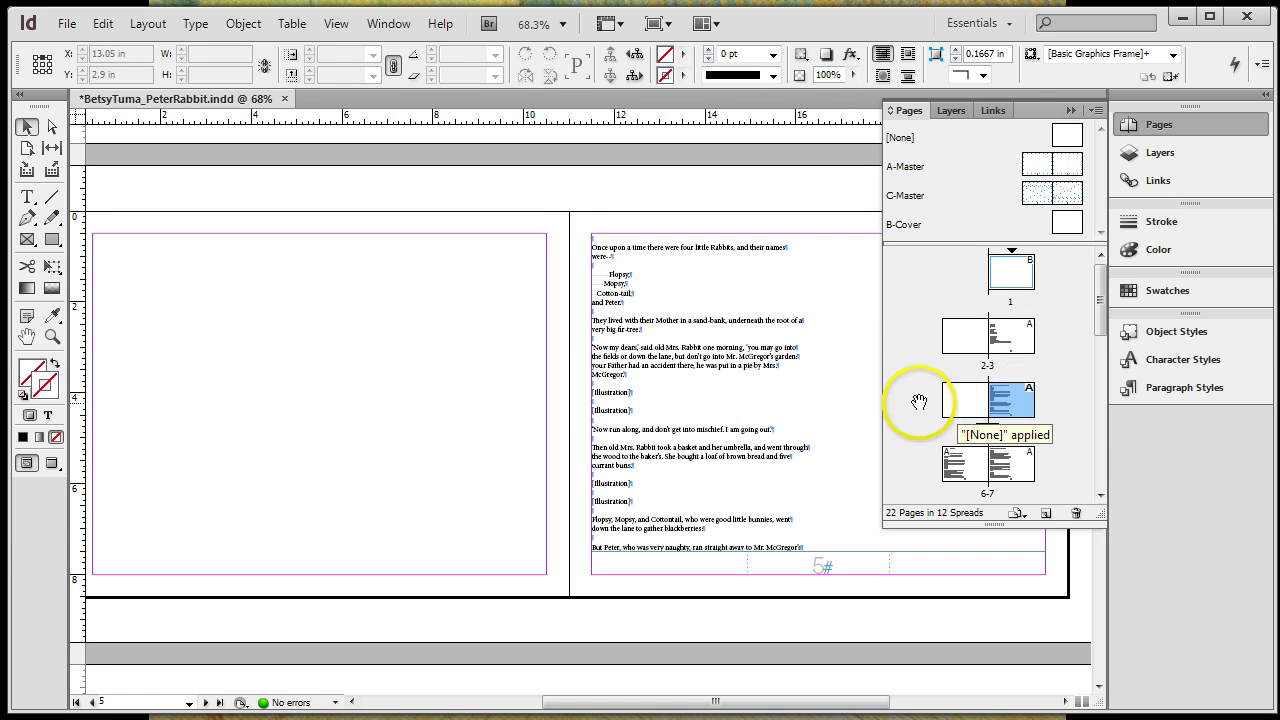
pyautogui.hotkey('ctrl', 'z')
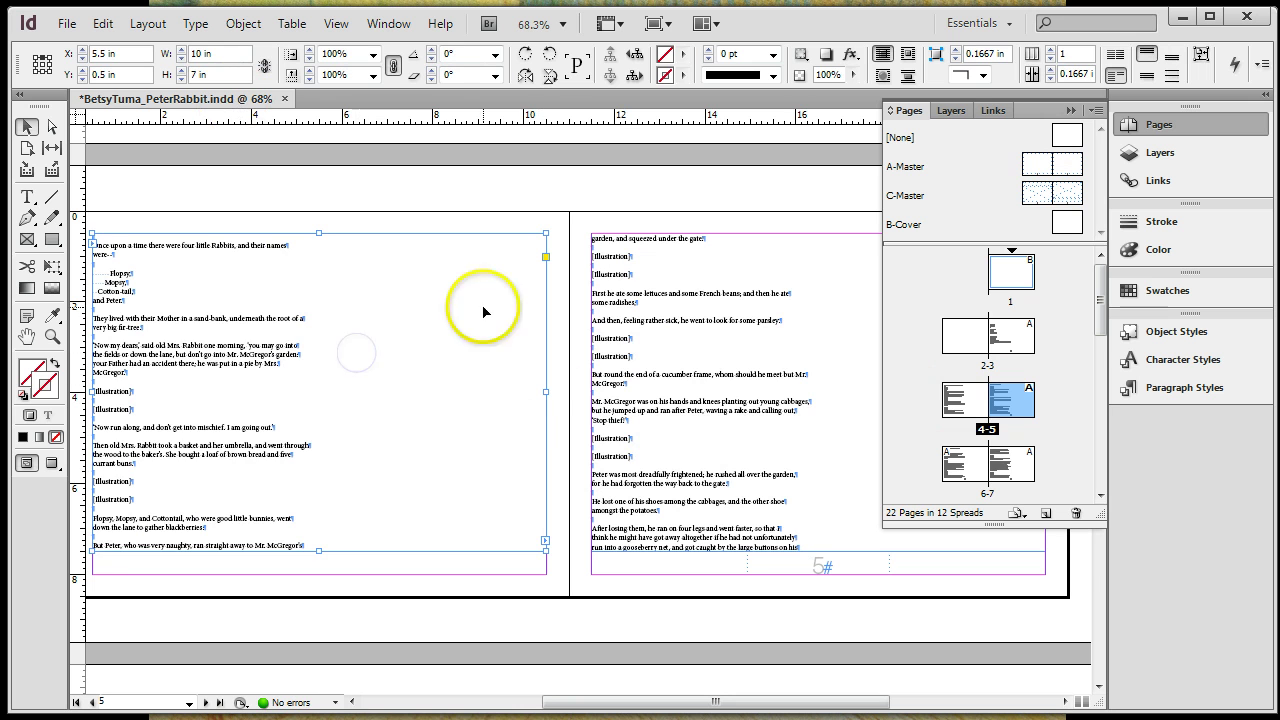
# Delete the text frame from page 4 and display page 5 to check where the story starts.
pyautogui.doubleClick(958, 402)
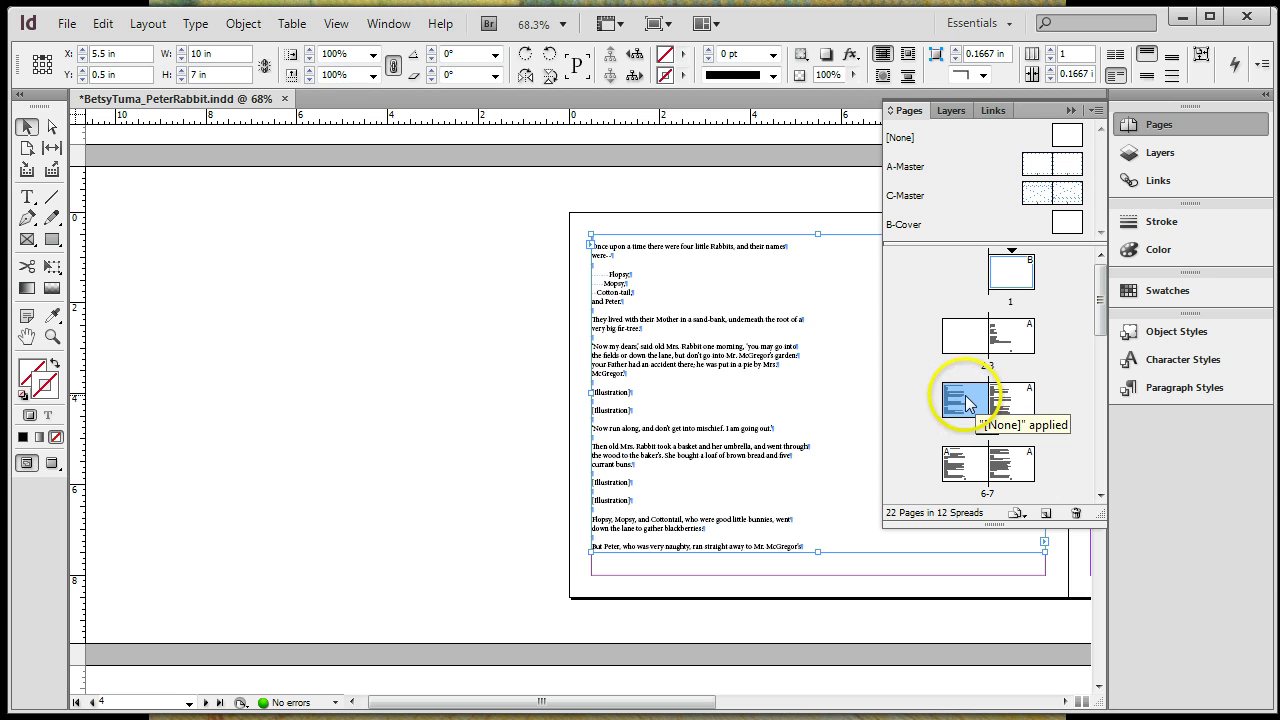
pyautogui.moveTo(956, 412); pyautogui.dragTo(956, 412)
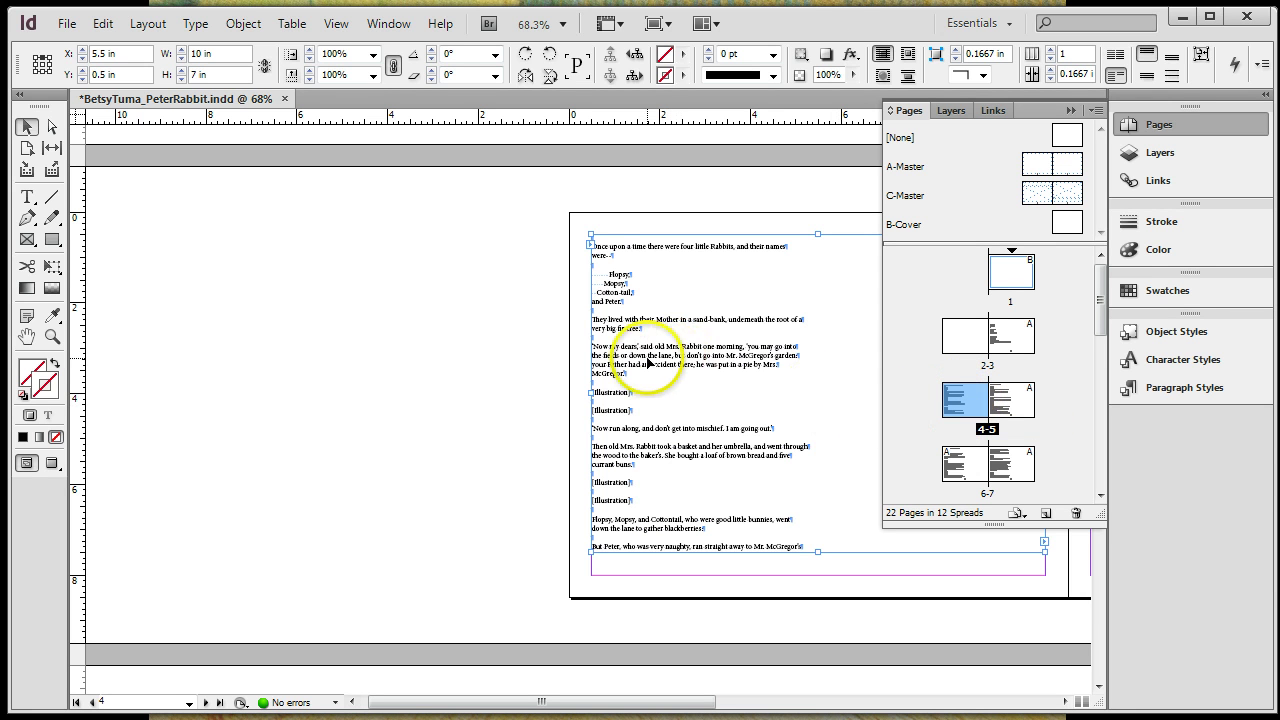
pyautogui.press('Delete')
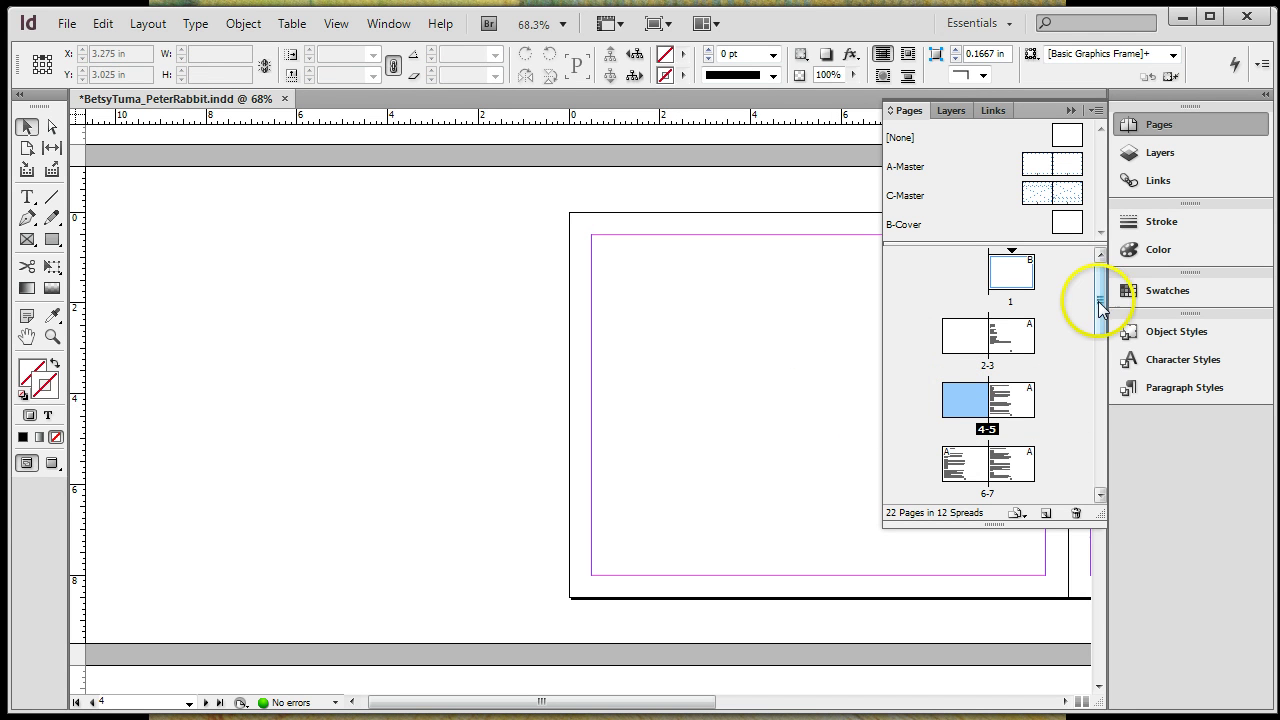
pyautogui.doubleClick(1005, 412)
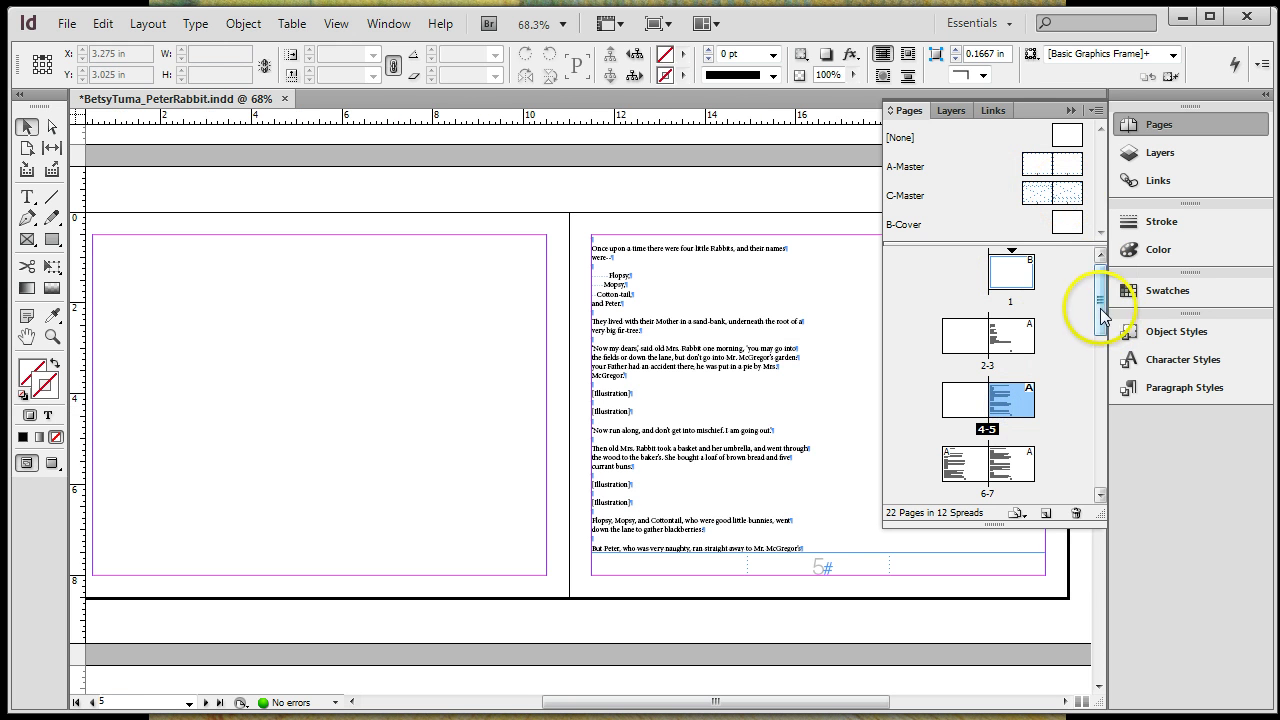
# Open page 20 and delete all the Project Gutenberg text on it with the Type tool.
pyautogui.moveTo(1100, 305); pyautogui.dragTo(1119, 398)
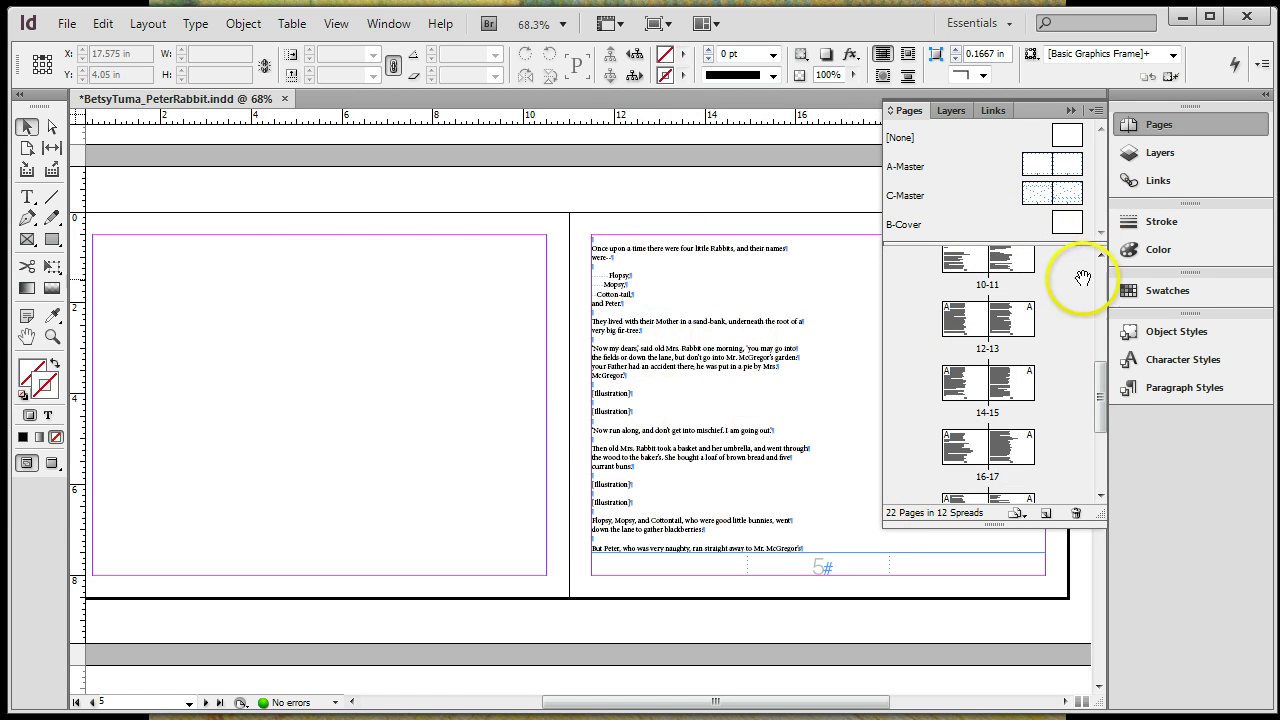
pyautogui.moveTo(1100, 387); pyautogui.dragTo(1090, 452)
pyautogui.click(1020, 372)
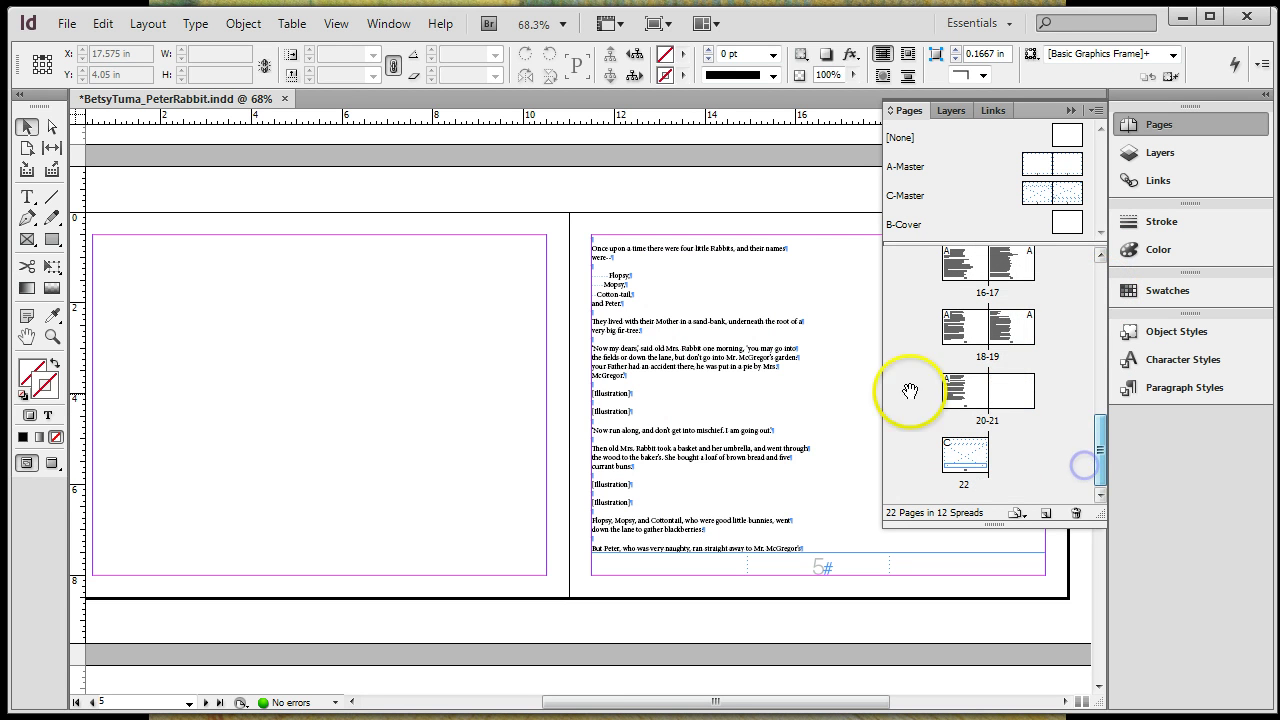
pyautogui.doubleClick(958, 396)
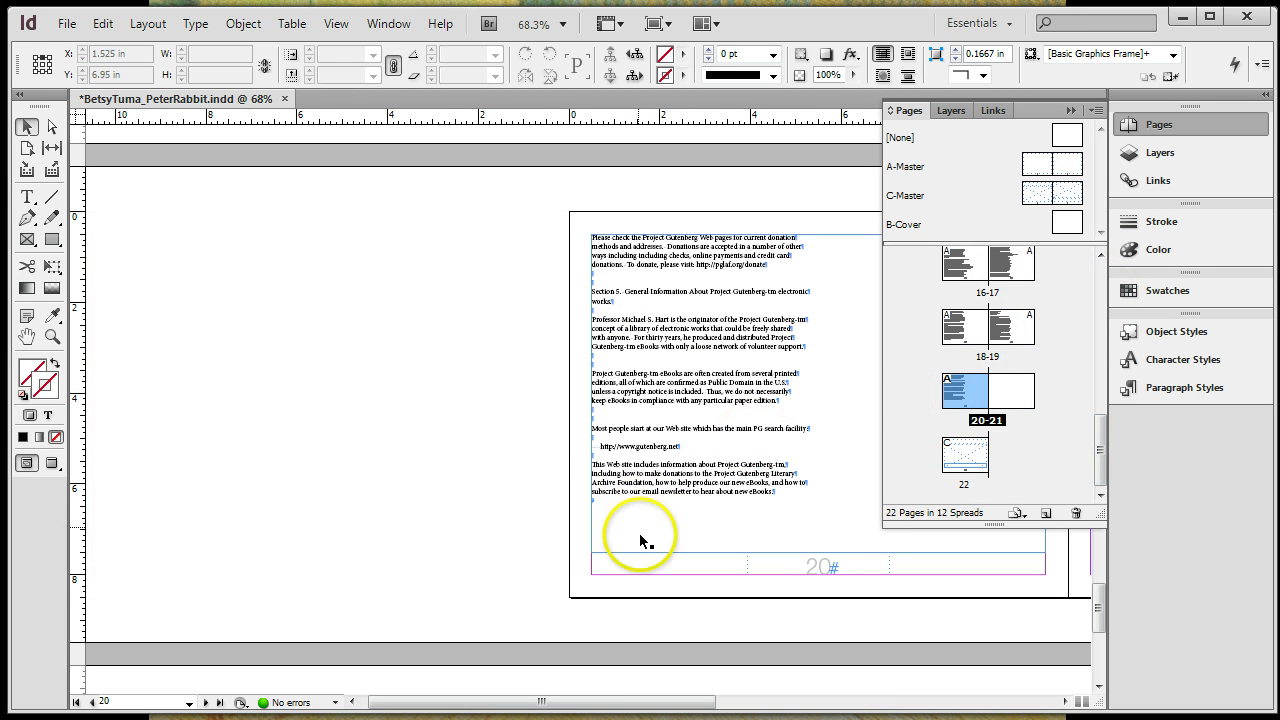
pyautogui.click(27, 193)
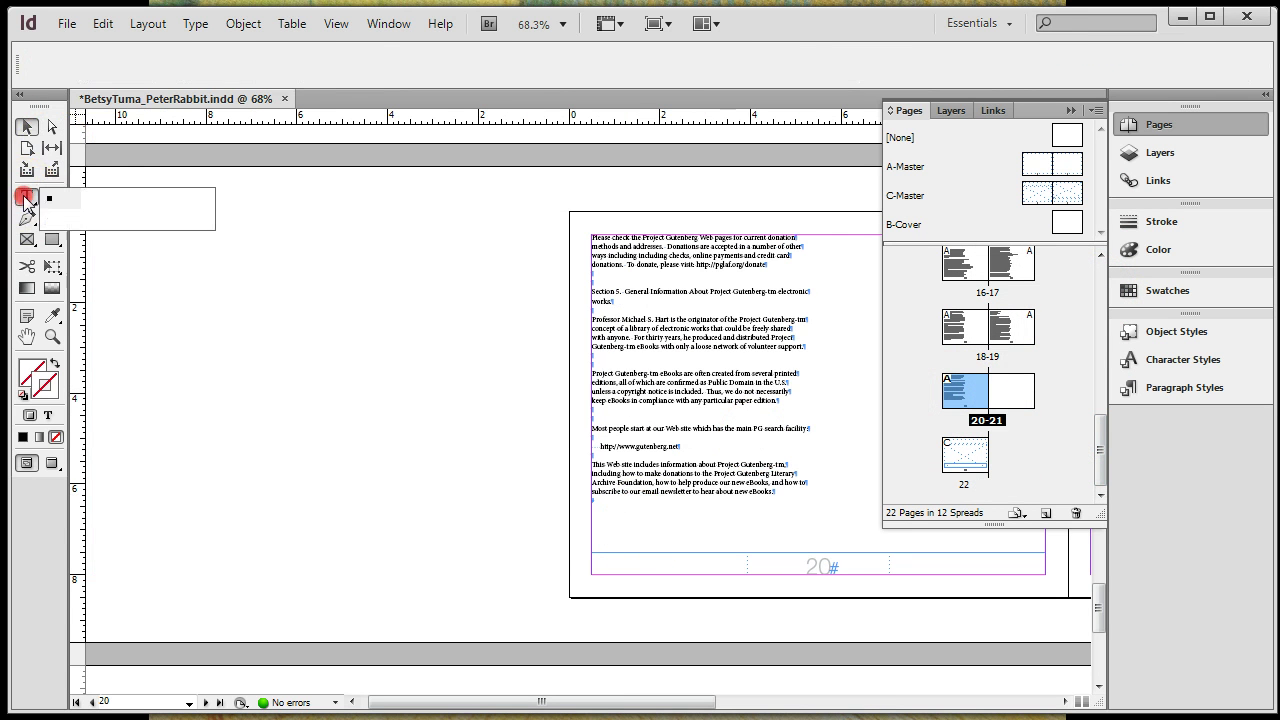
pyautogui.click(33, 197)
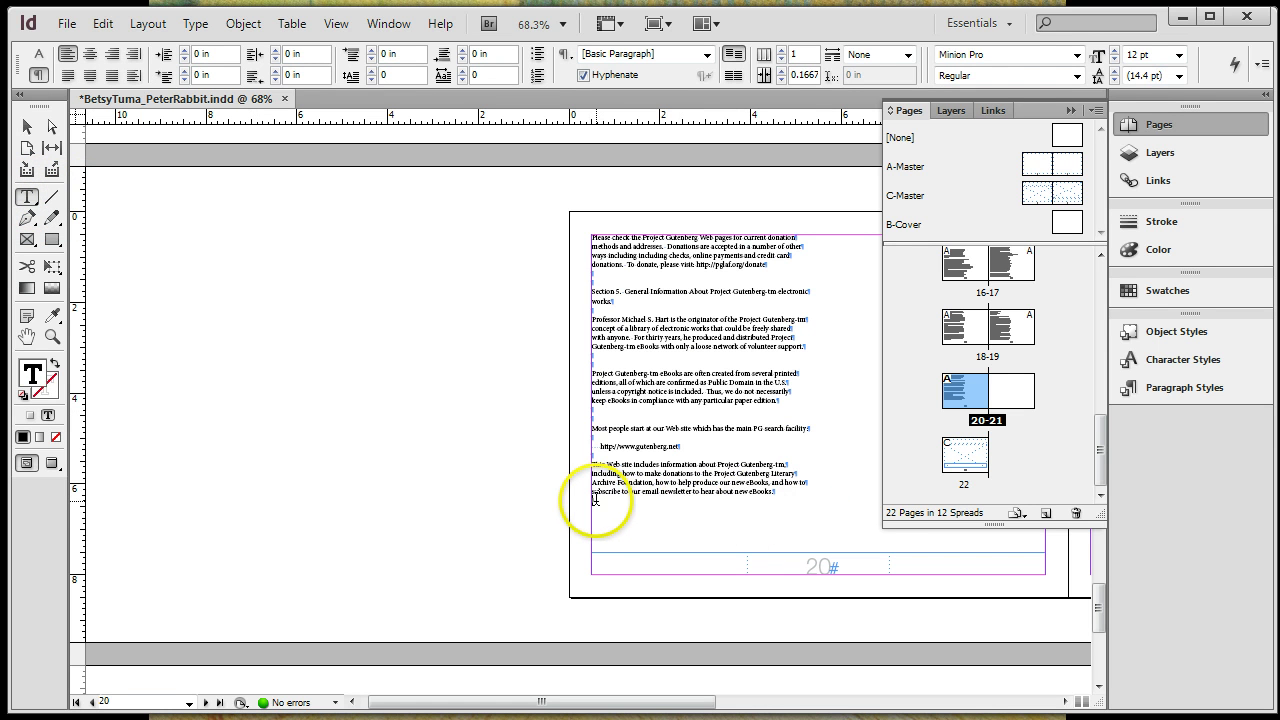
pyautogui.moveTo(591, 500); pyautogui.dragTo(592, 222)
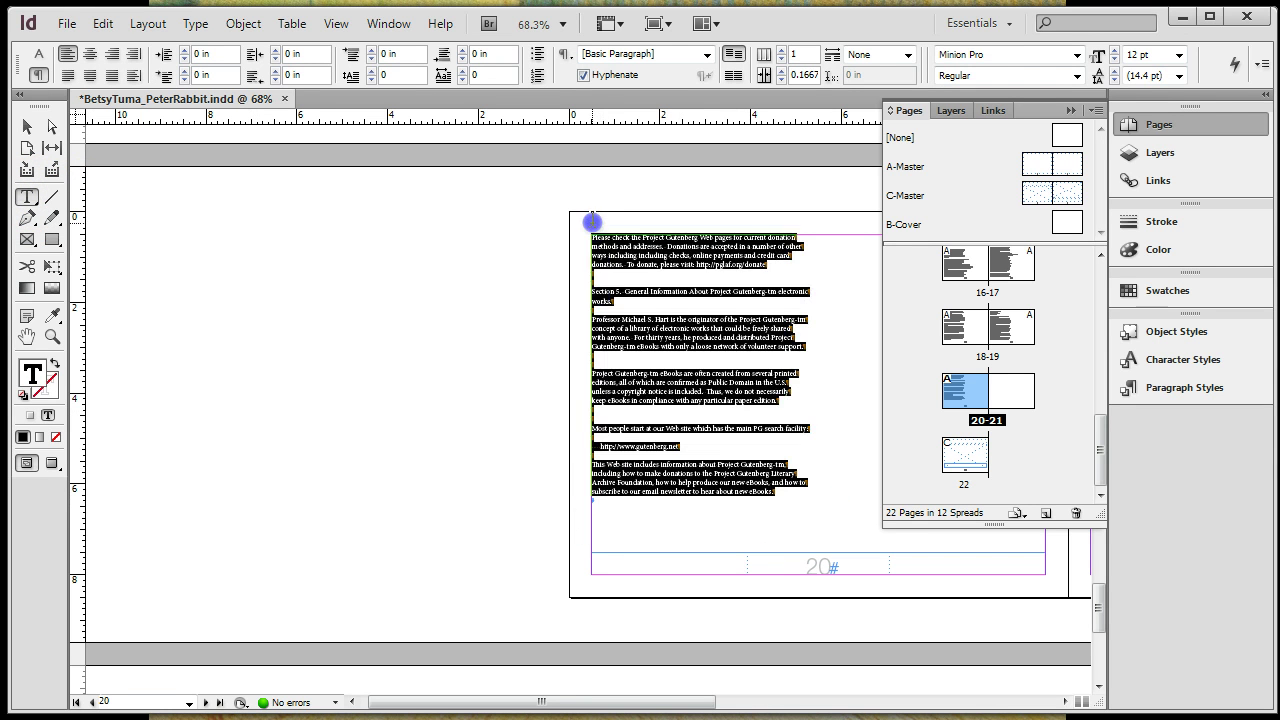
pyautogui.press('Delete')
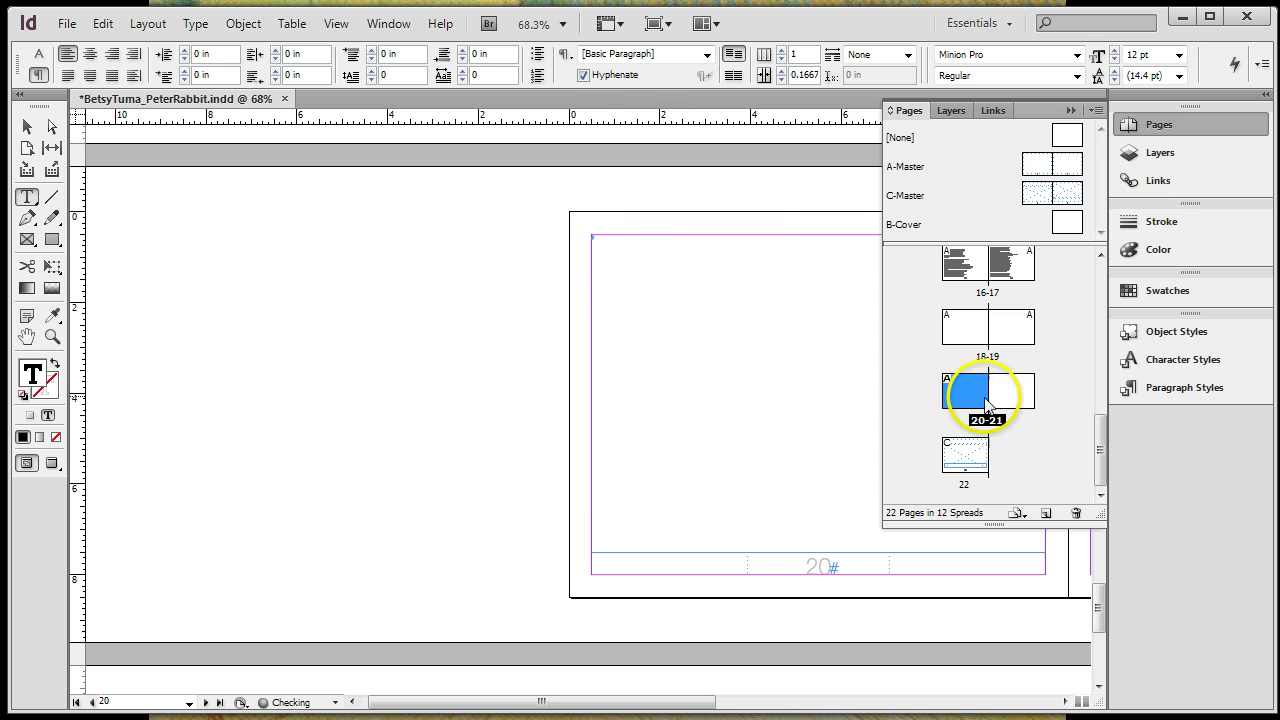
# Look back through the pages from page 19 and open page 10 to locate where the story ends.
pyautogui.doubleClick(1008, 332)
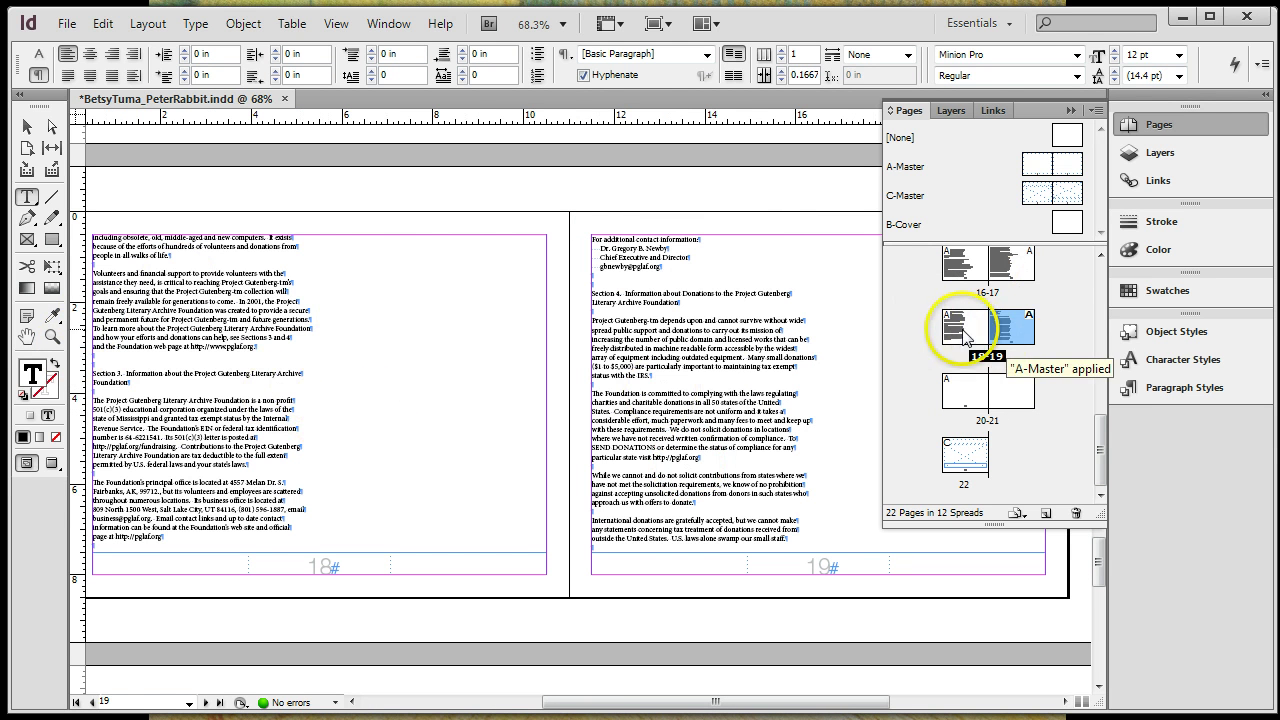
pyautogui.doubleClick(966, 264)
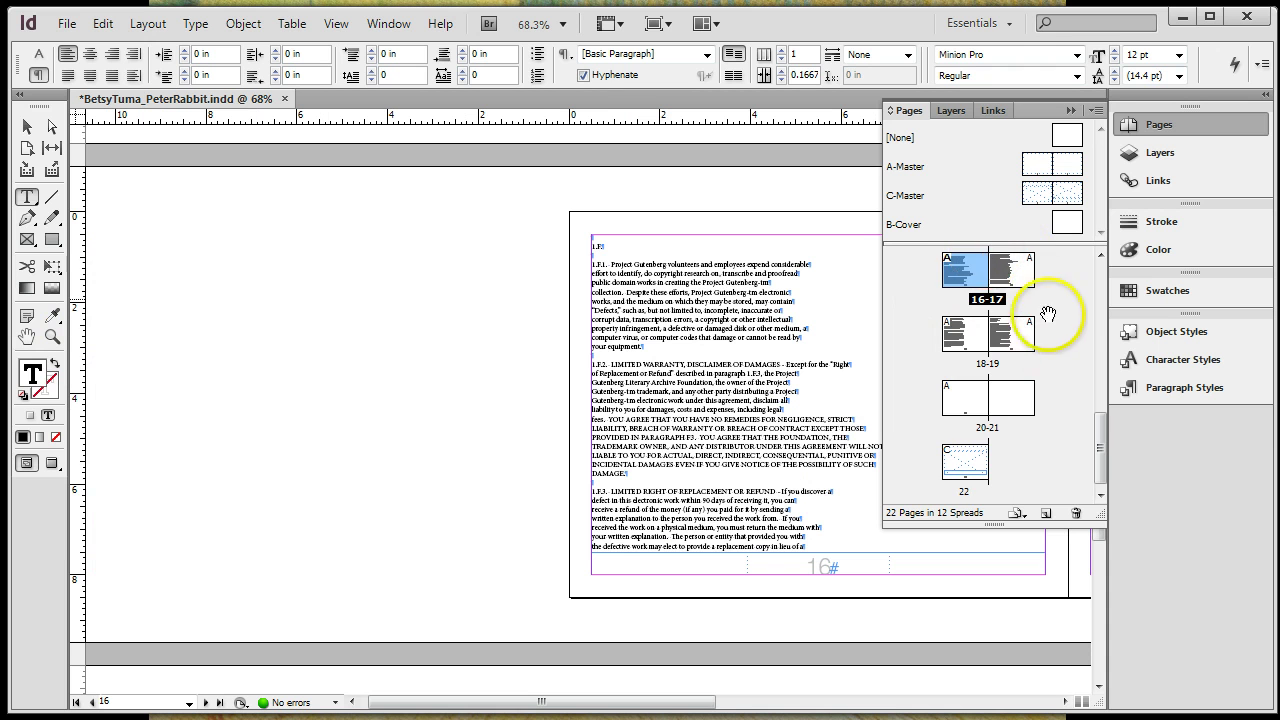
pyautogui.scroll(4, 1050, 300)
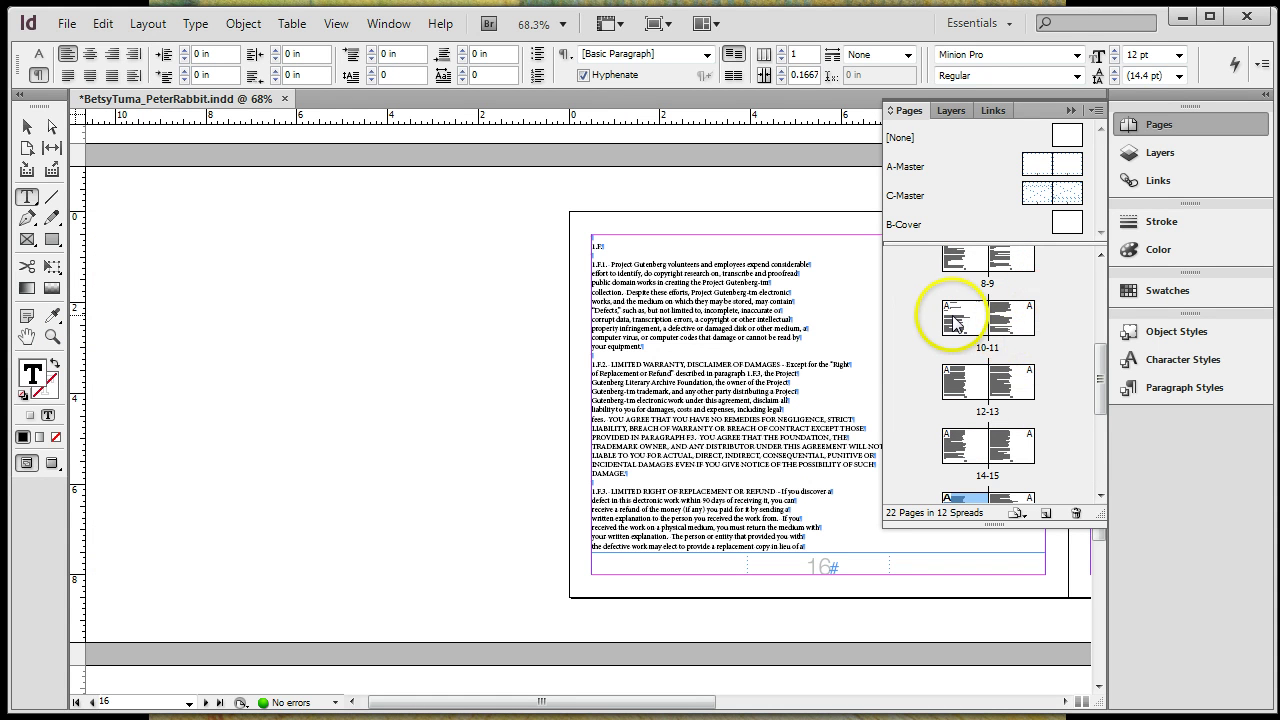
pyautogui.scroll(2, 1010, 335)
pyautogui.moveTo(937, 397); pyautogui.dragTo(962, 447)
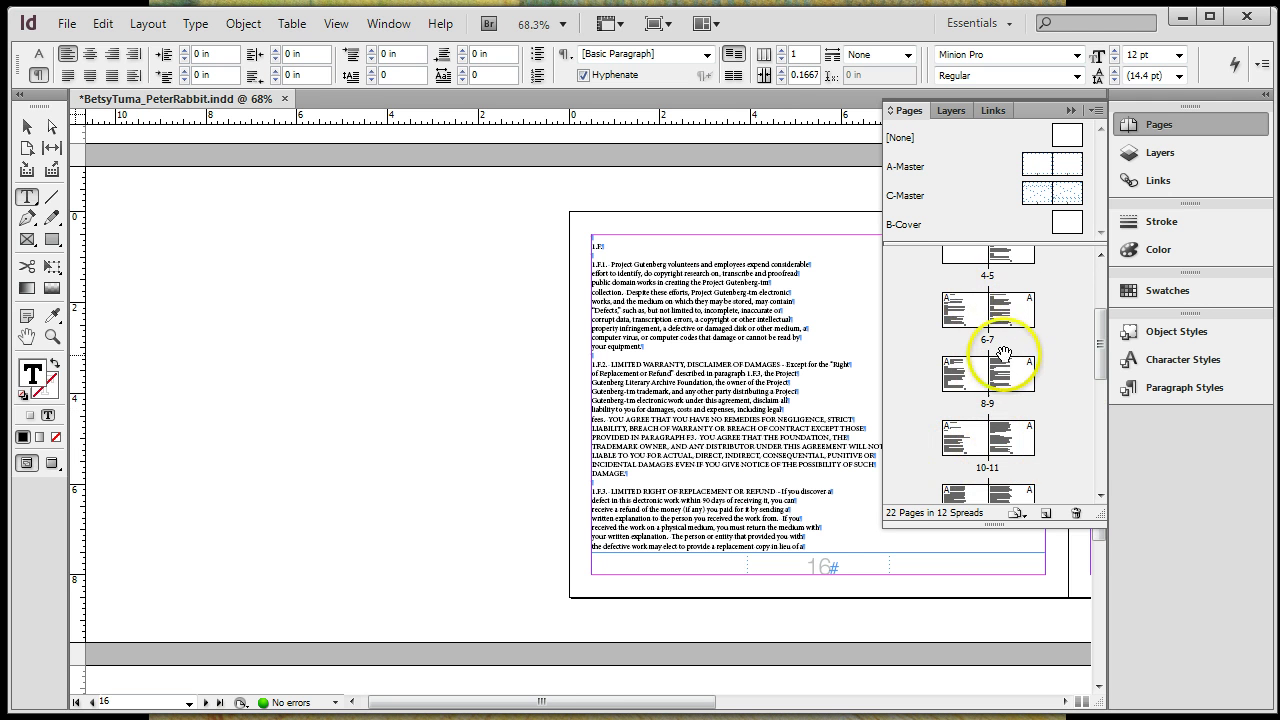
pyautogui.scroll(-4, 1003, 354)
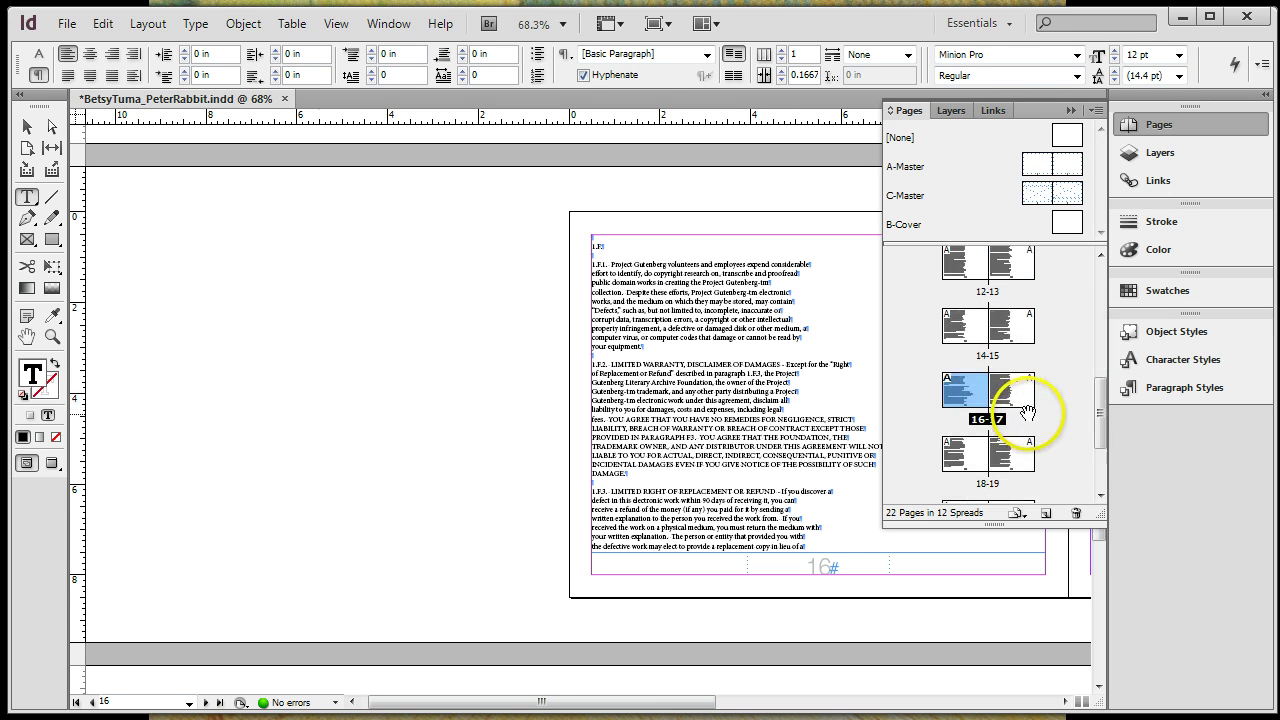
pyautogui.scroll(2, 1005, 395)
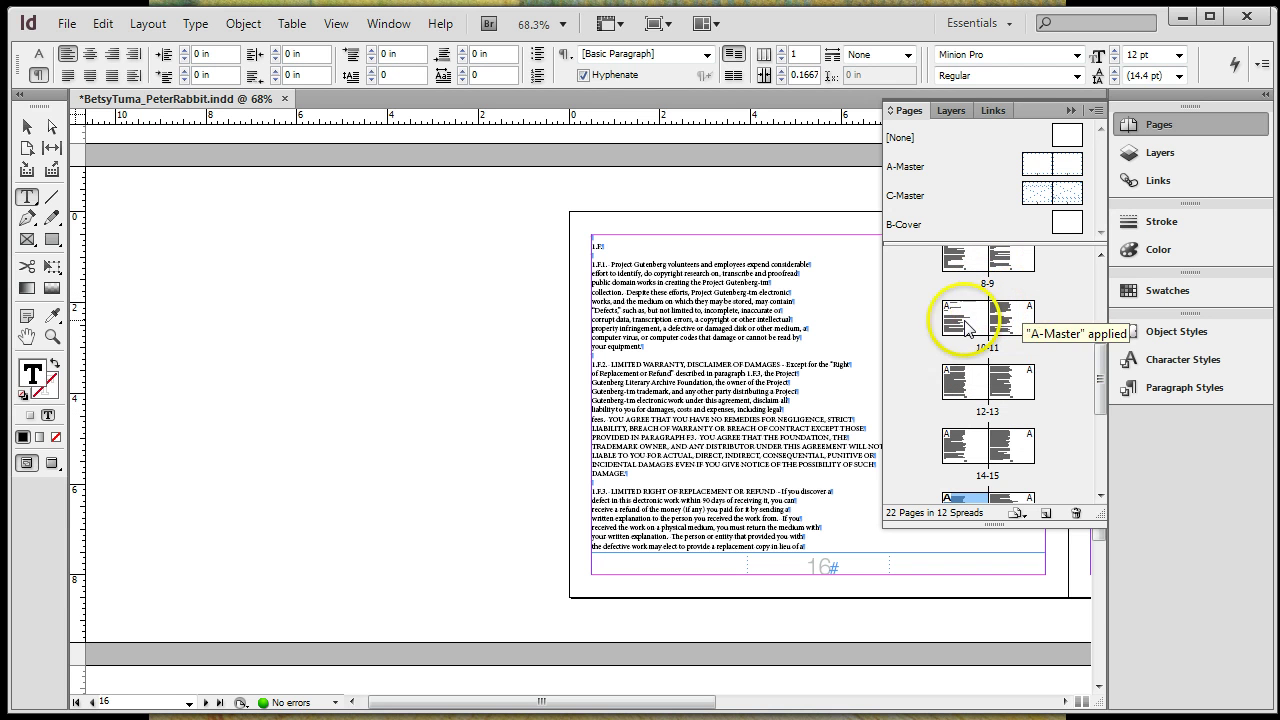
pyautogui.click(965, 325)
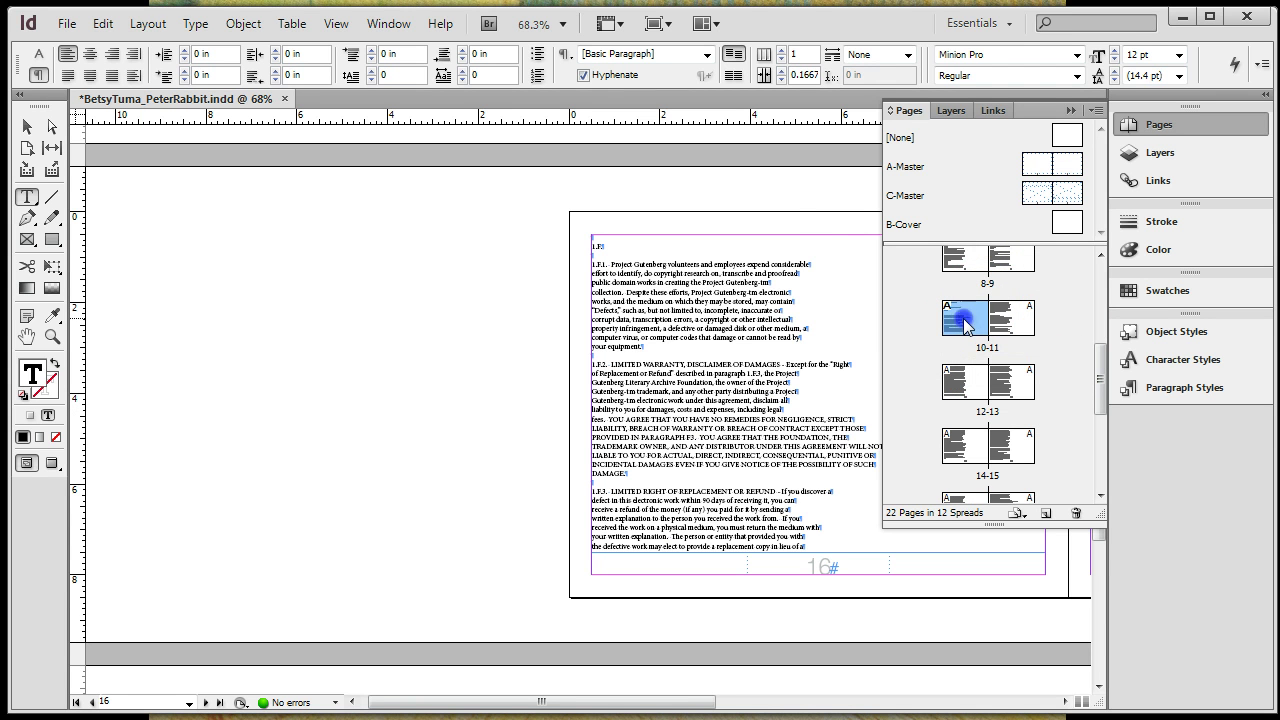
pyautogui.doubleClick(965, 322)
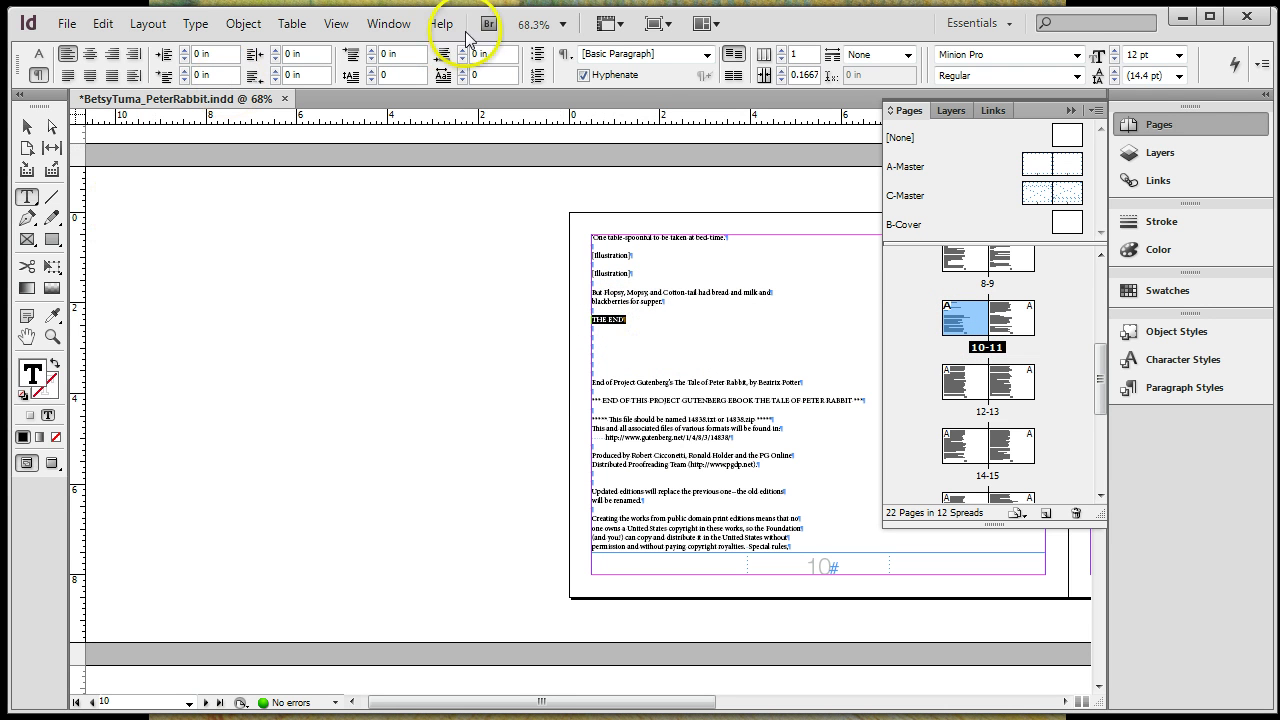
# Delete all the Project Gutenberg text that follows THE END, from page 10 through page 20.
pyautogui.click(562, 23)
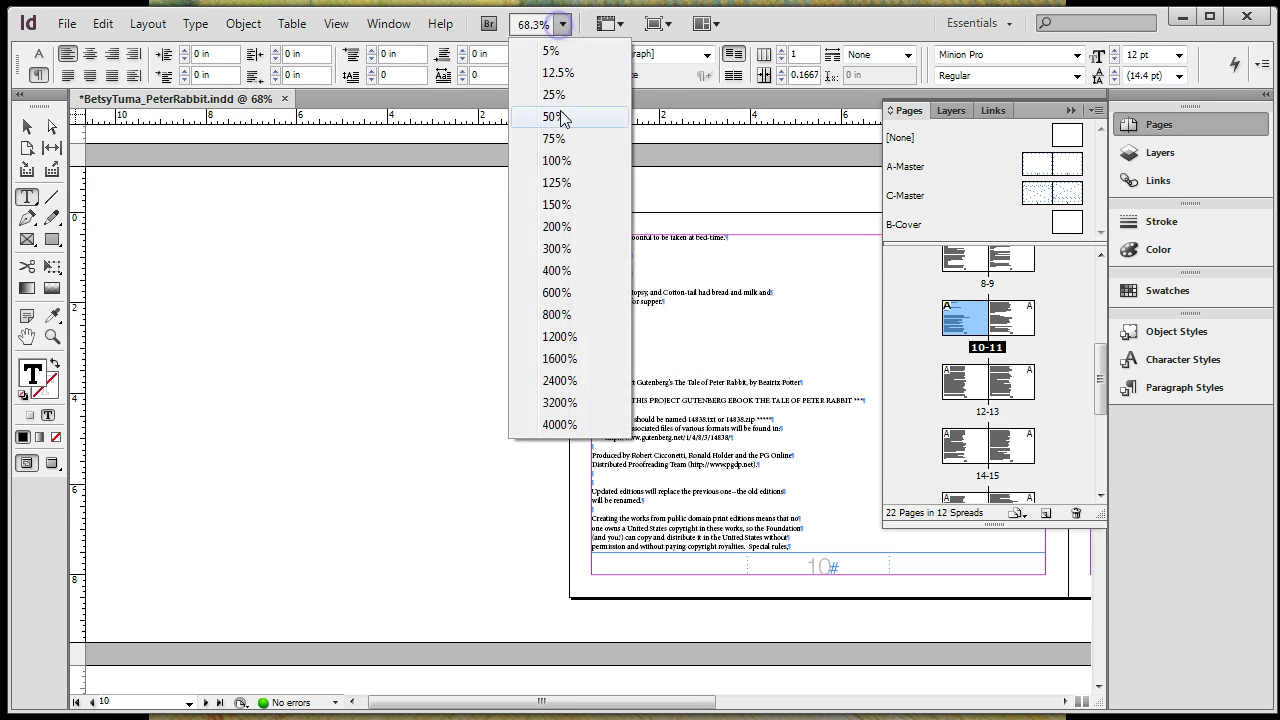
pyautogui.click(557, 226)
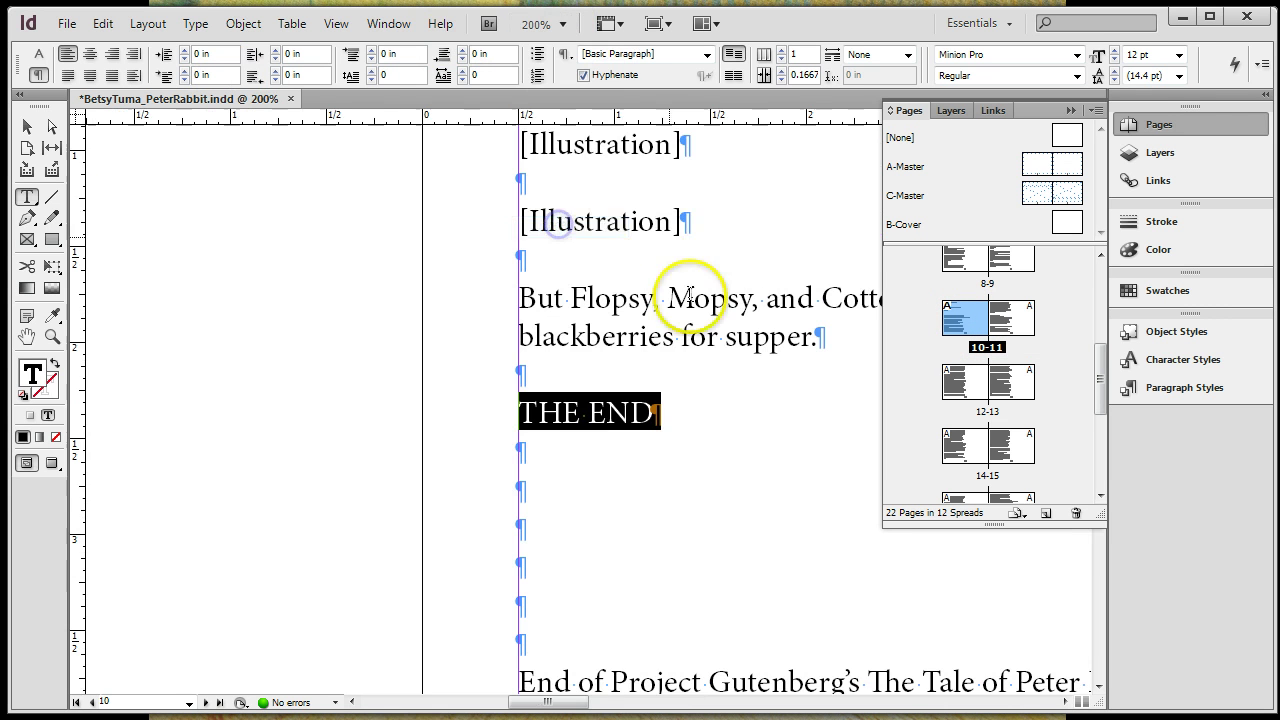
pyautogui.click(562, 23)
pyautogui.click(556, 182)
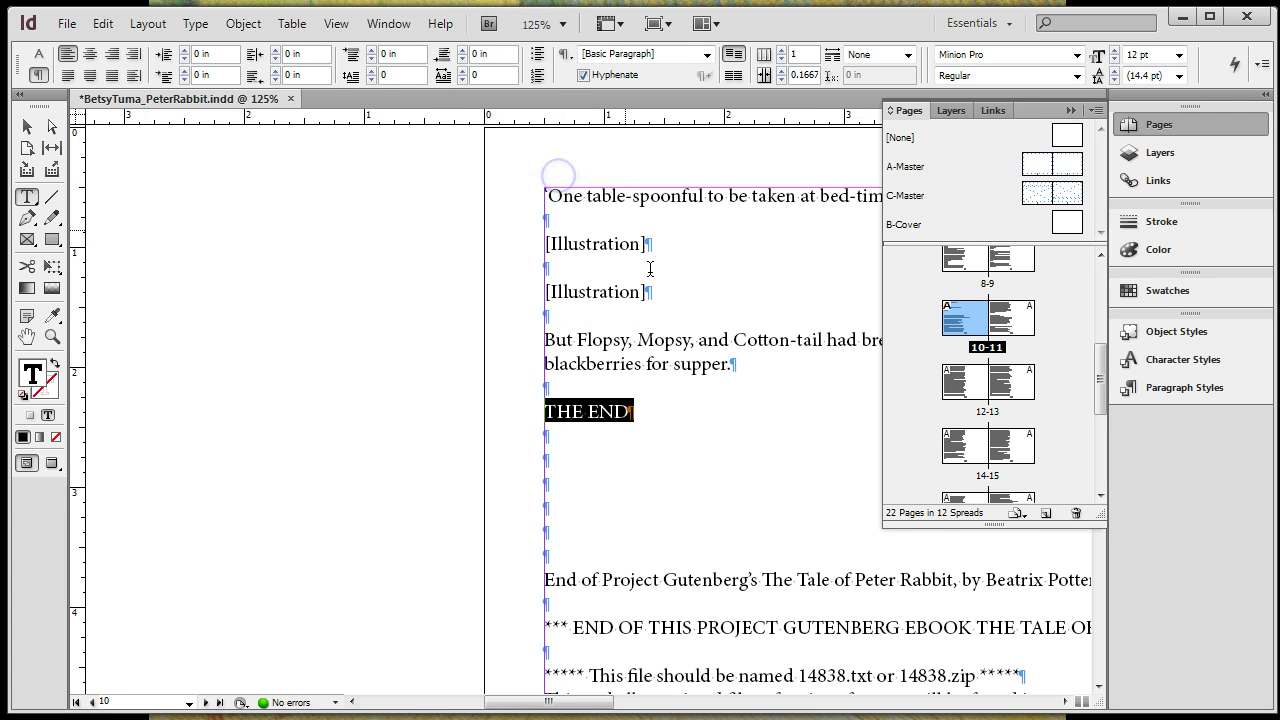
pyautogui.scroll(-1, 597, 465)
pyautogui.scroll(-2, 545, 525)
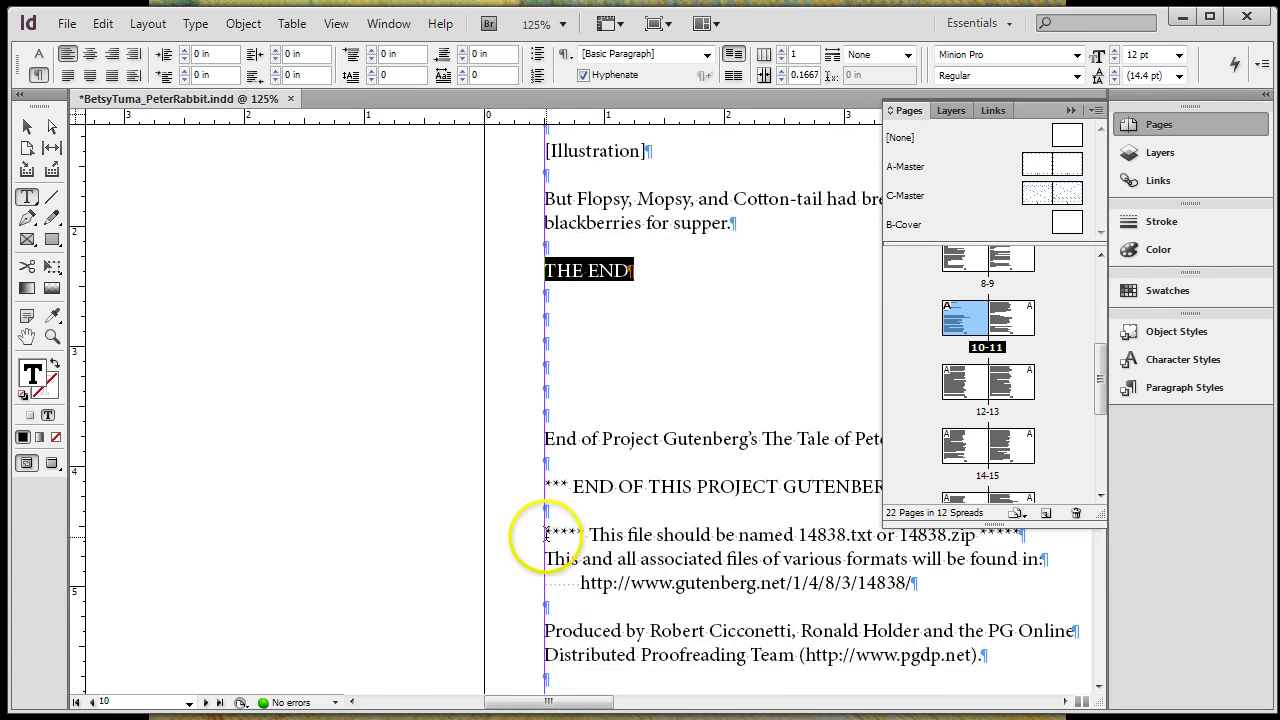
pyautogui.click(558, 270)
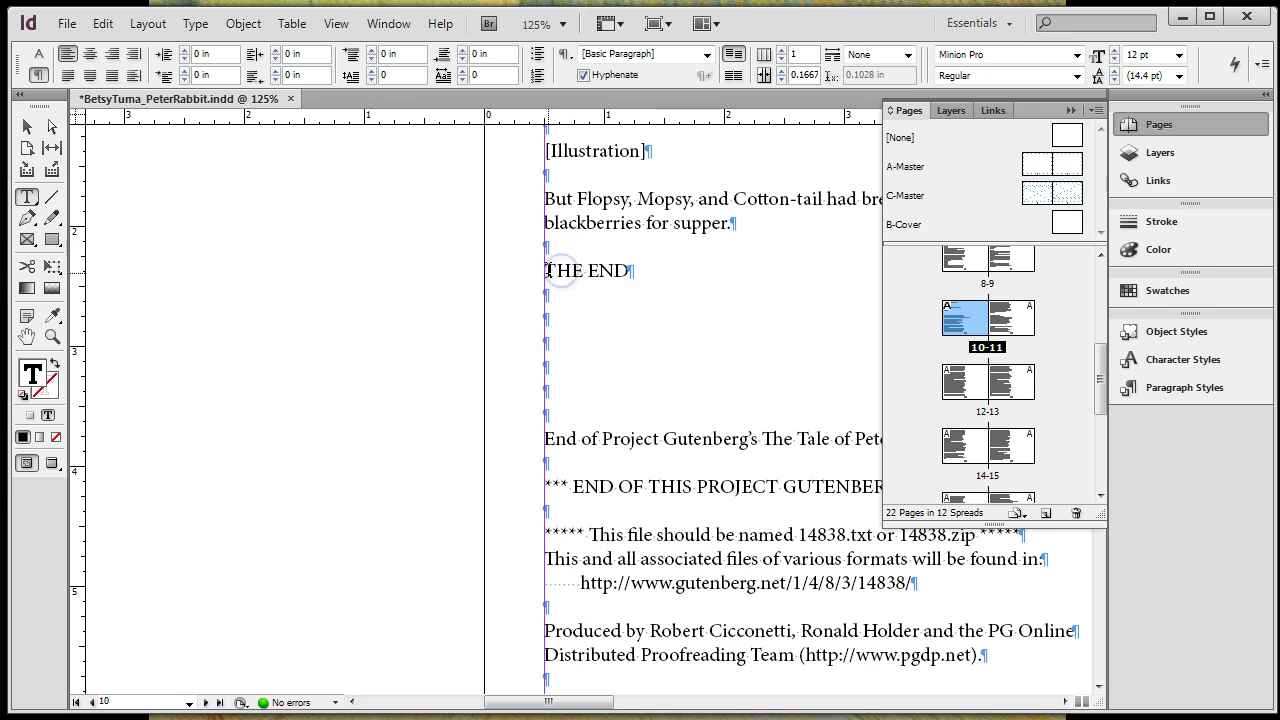
pyautogui.moveTo(548, 270); pyautogui.dragTo(683, 348)
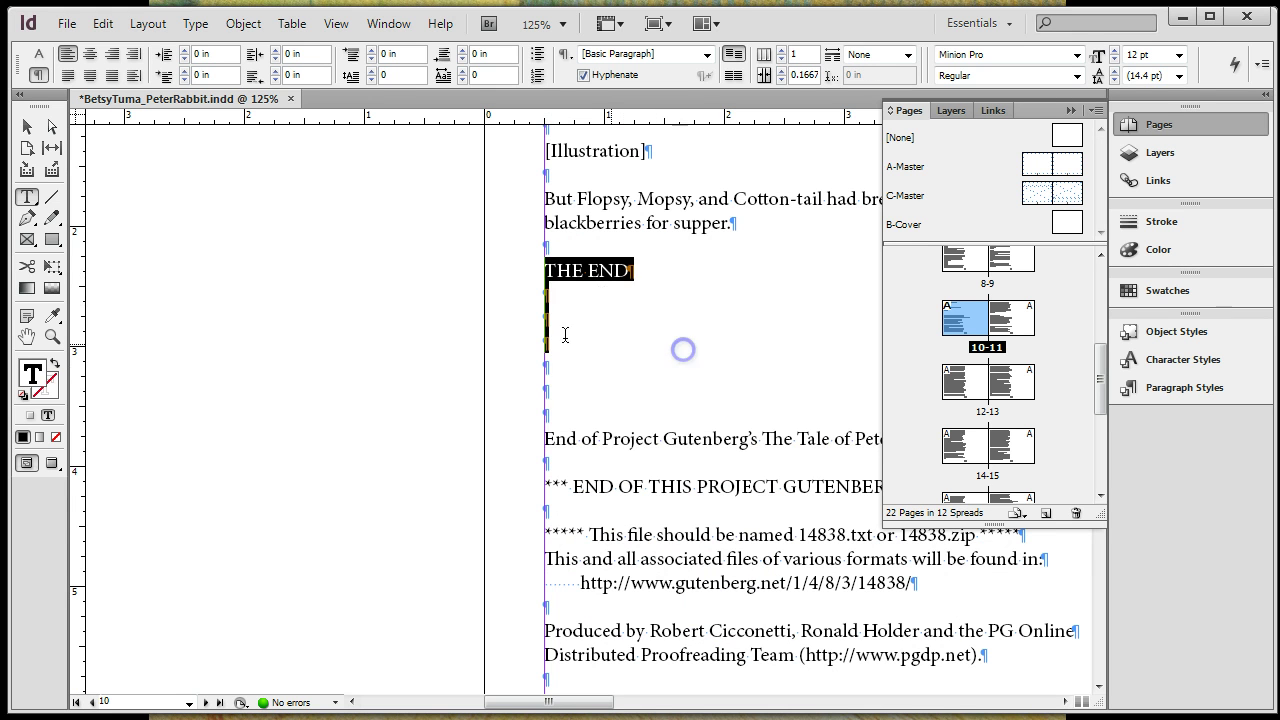
pyautogui.click(543, 335)
pyautogui.moveTo(701, 432); pyautogui.dragTo(624, 459)
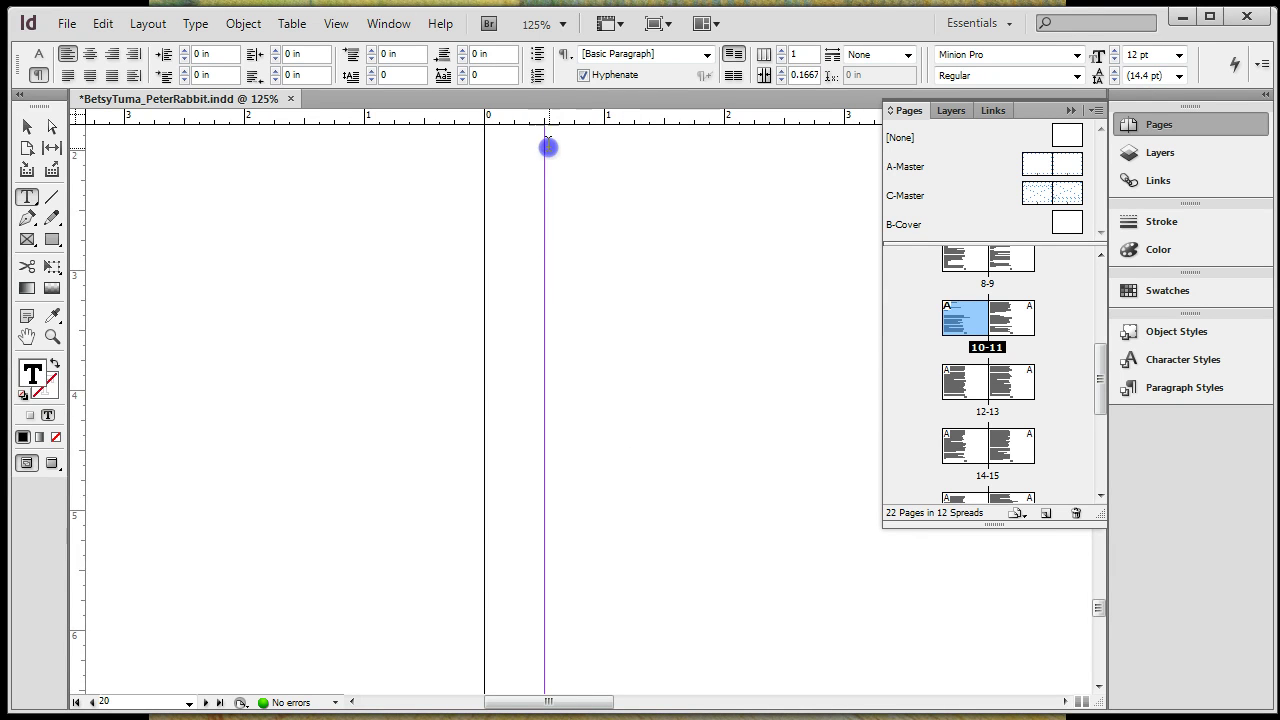
pyautogui.moveTo(548, 147); pyautogui.dragTo(725, 272)
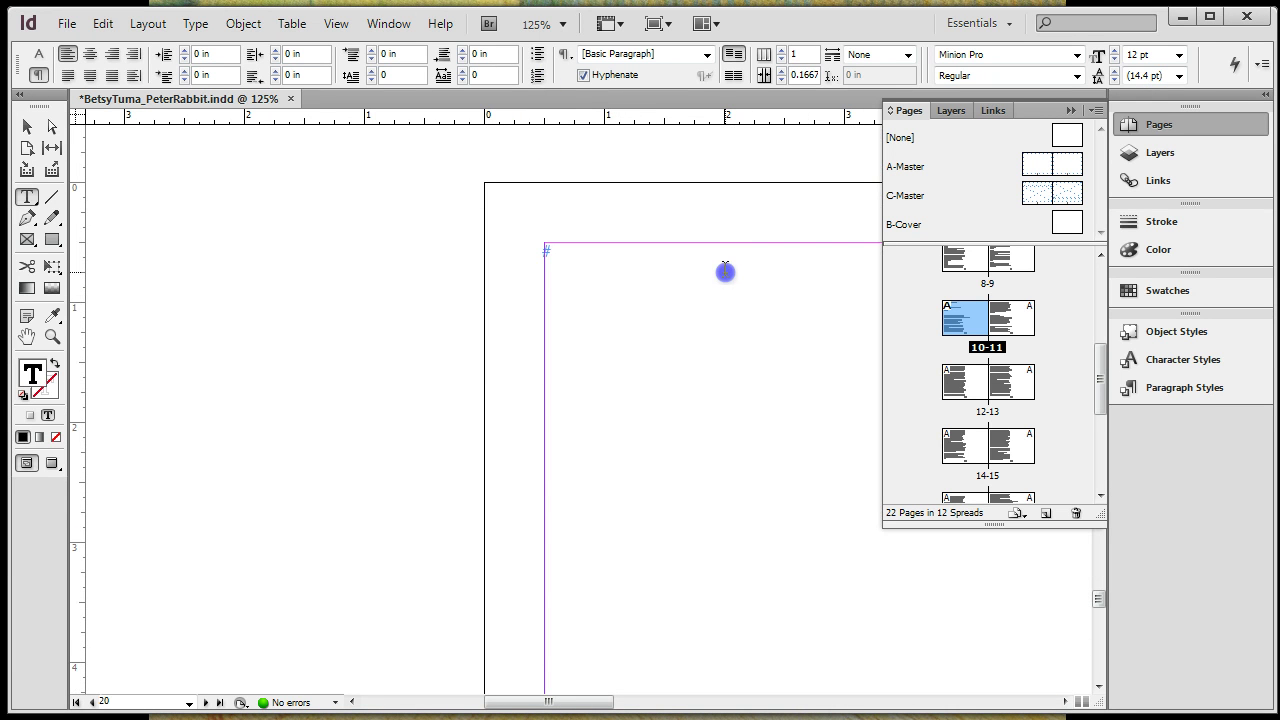
pyautogui.press('Delete')
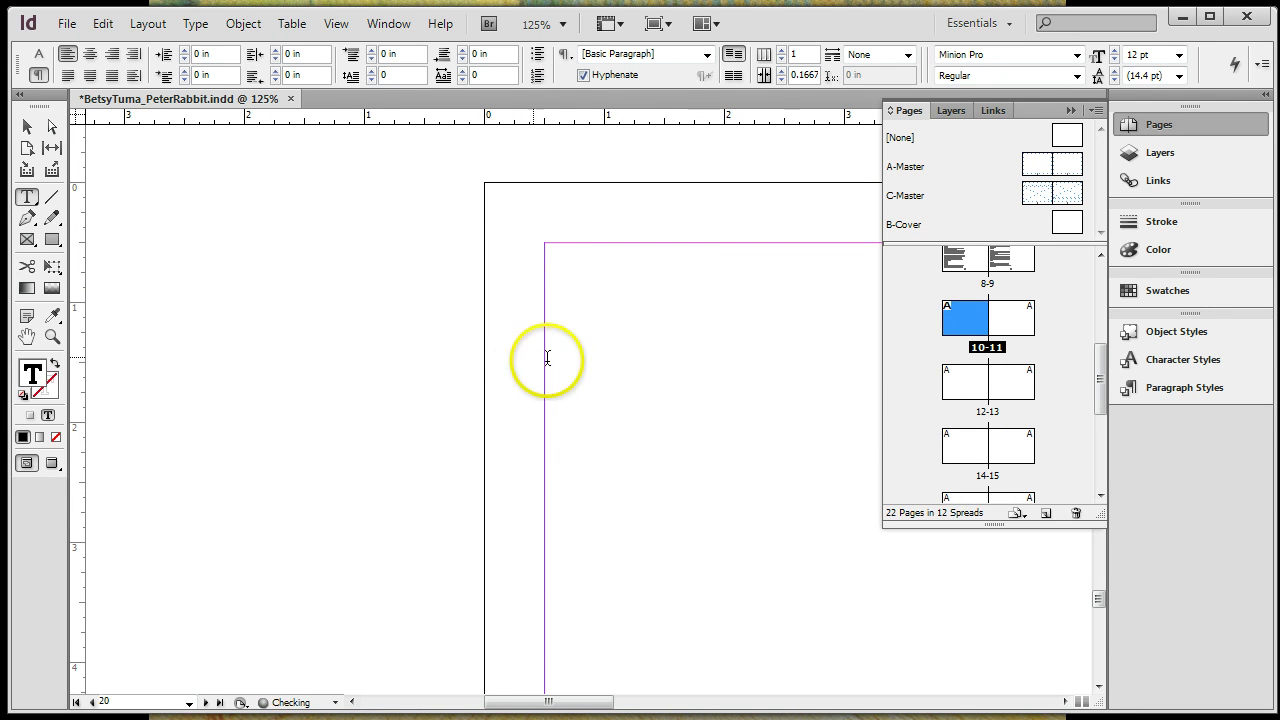
# Check page 10 and several pages from 11 to 19 for any leftover Project Gutenberg text.
pyautogui.scroll(2, 850, 425)
pyautogui.scroll(2, 1003, 456)
pyautogui.scroll(2, 1003, 456)
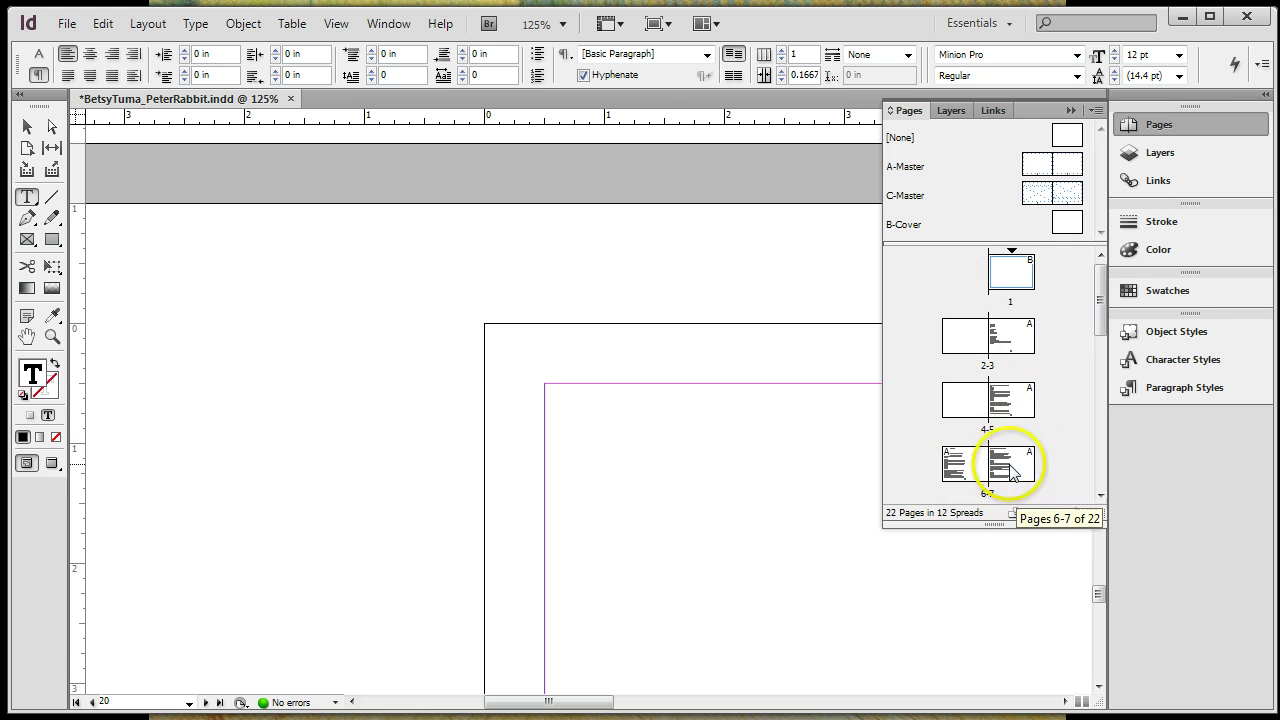
pyautogui.scroll(-2, 1020, 457)
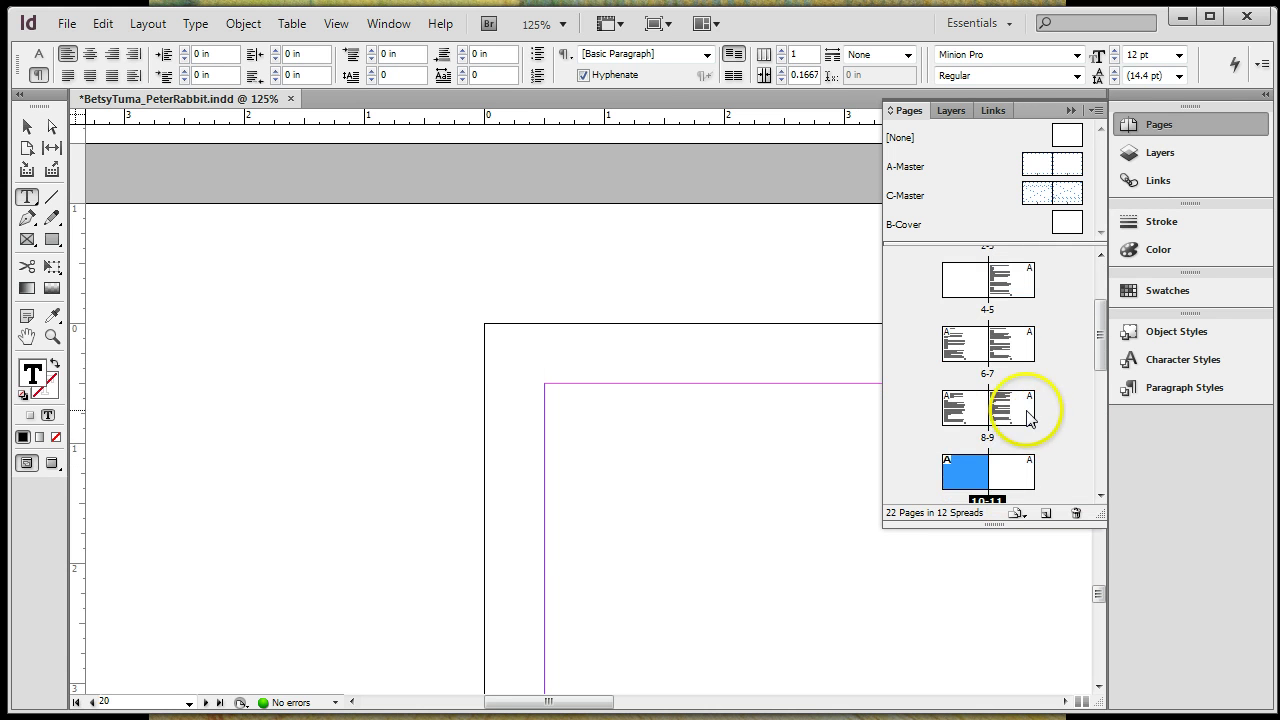
pyautogui.doubleClick(965, 472)
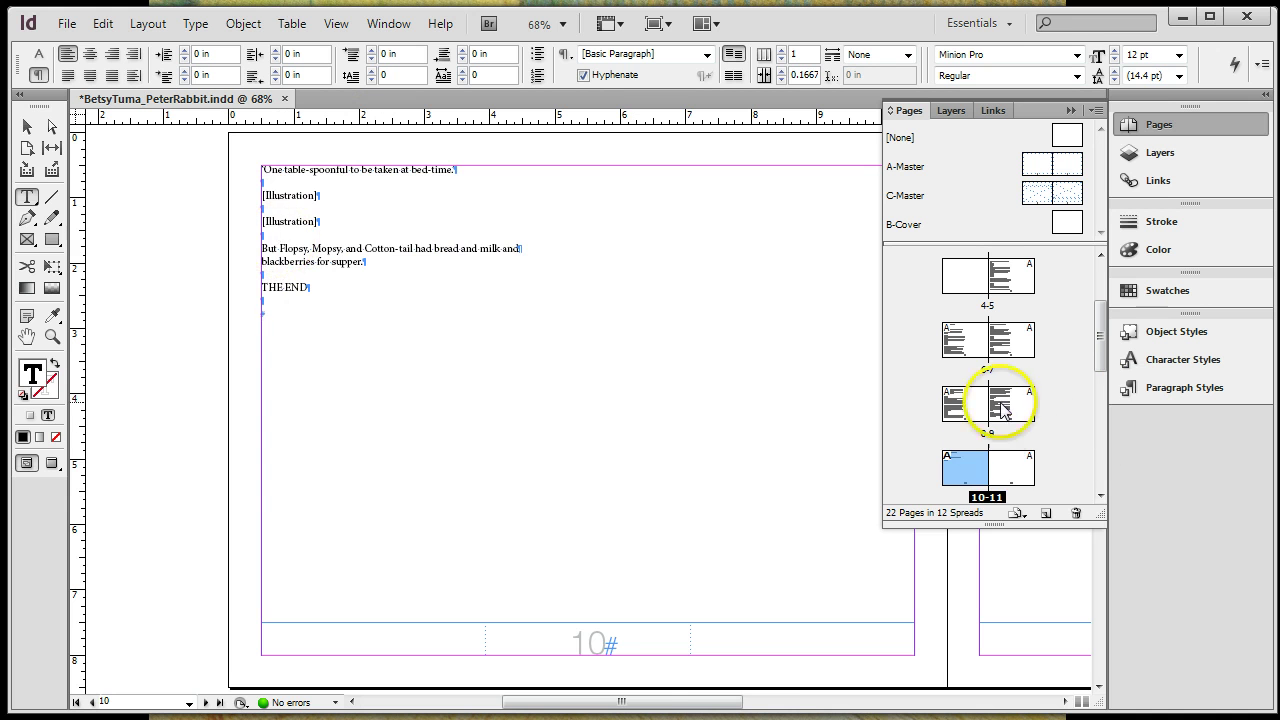
pyautogui.doubleClick(1018, 468)
pyautogui.scroll(-2, 1000, 455)
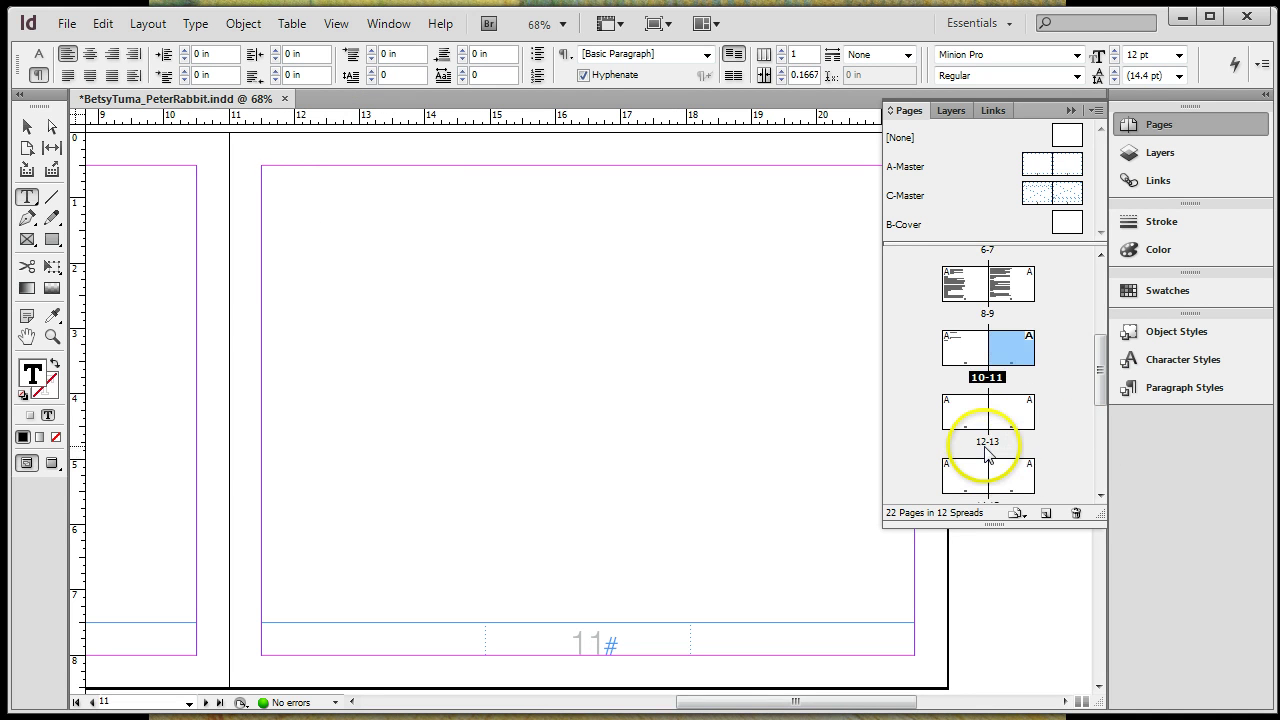
pyautogui.doubleClick(966, 414)
pyautogui.doubleClick(1013, 474)
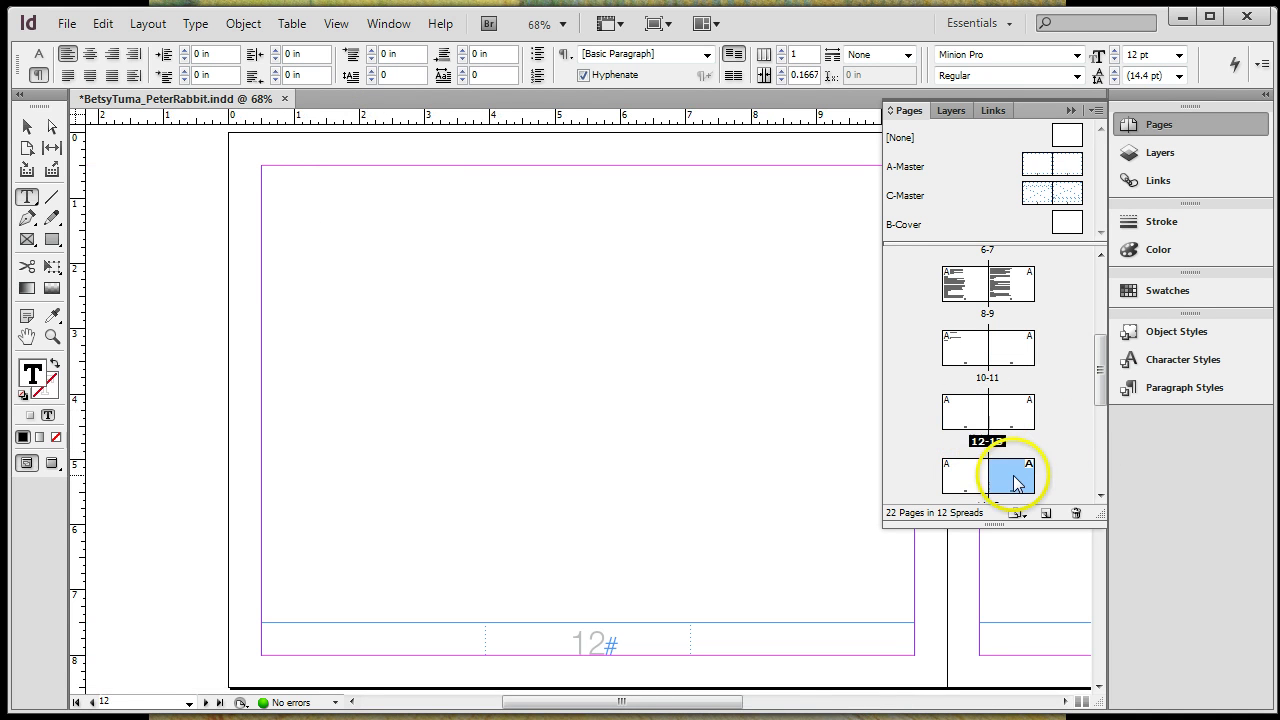
pyautogui.scroll(-2, 1017, 478)
pyautogui.doubleClick(1013, 480)
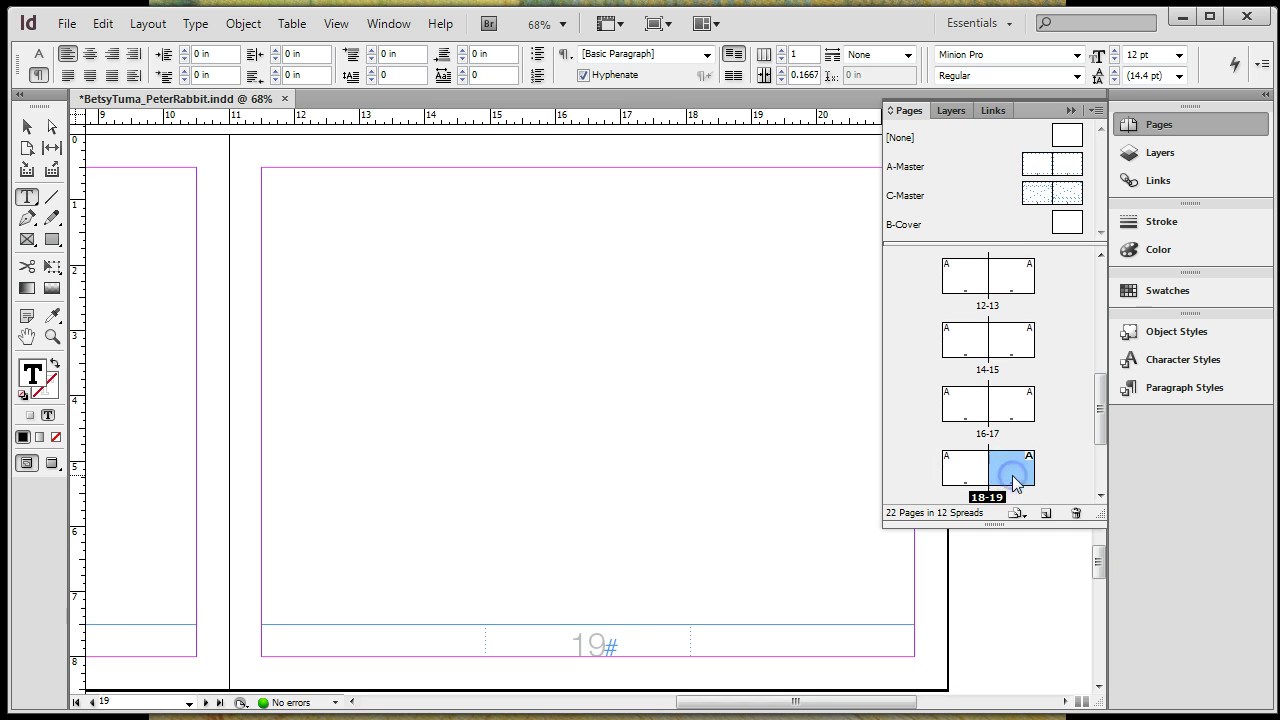
pyautogui.doubleClick(1016, 472)
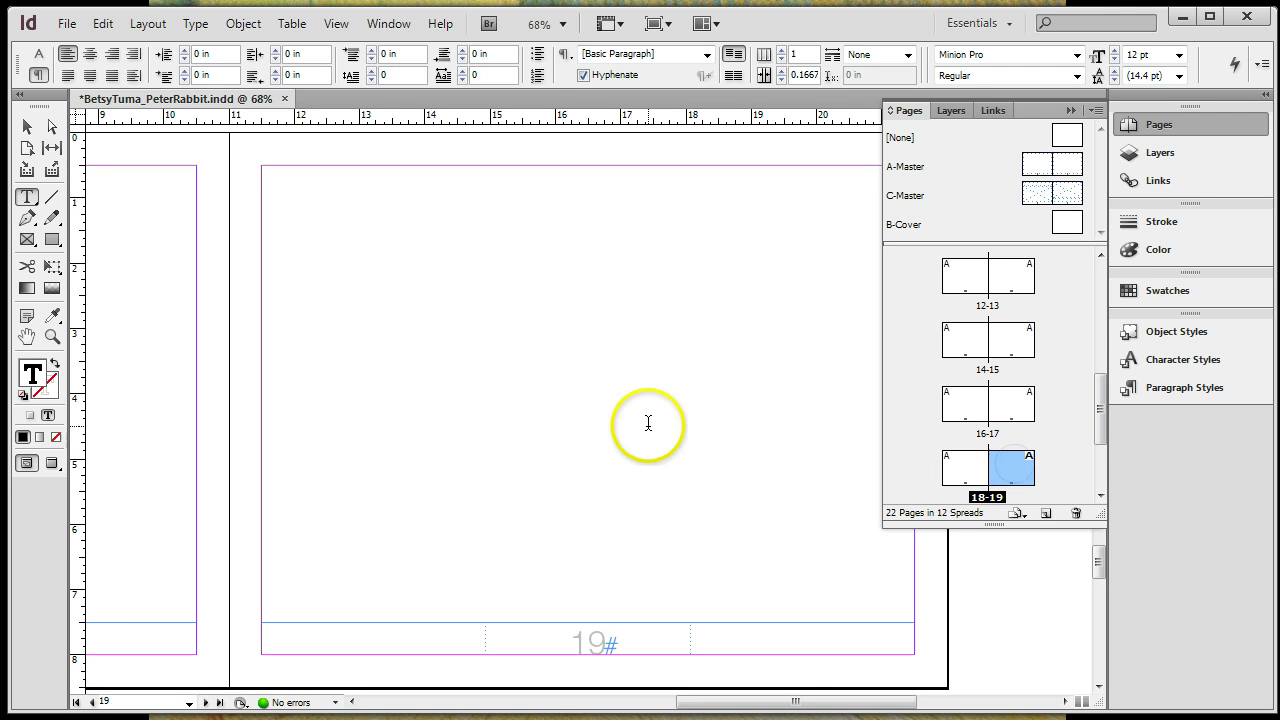
# Apply C-Master to pages 5-22.
pyautogui.moveTo(1100, 423); pyautogui.dragTo(1085, 338)
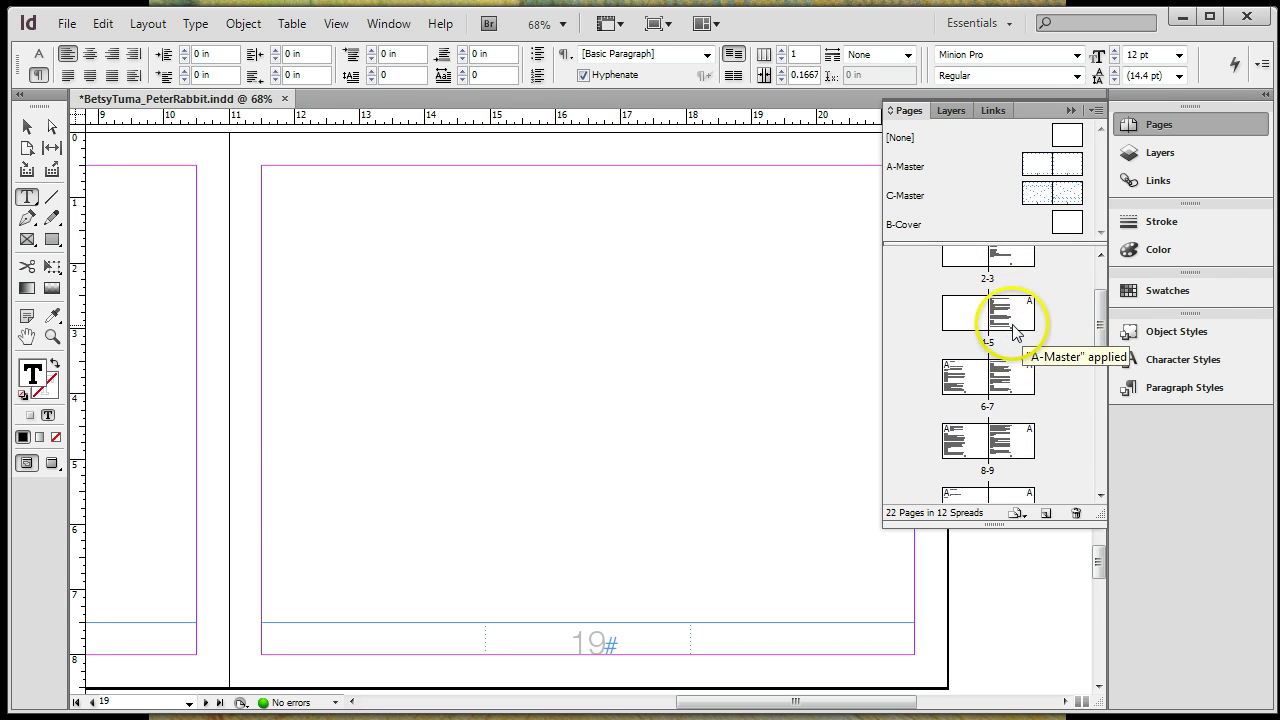
pyautogui.click(1011, 324)
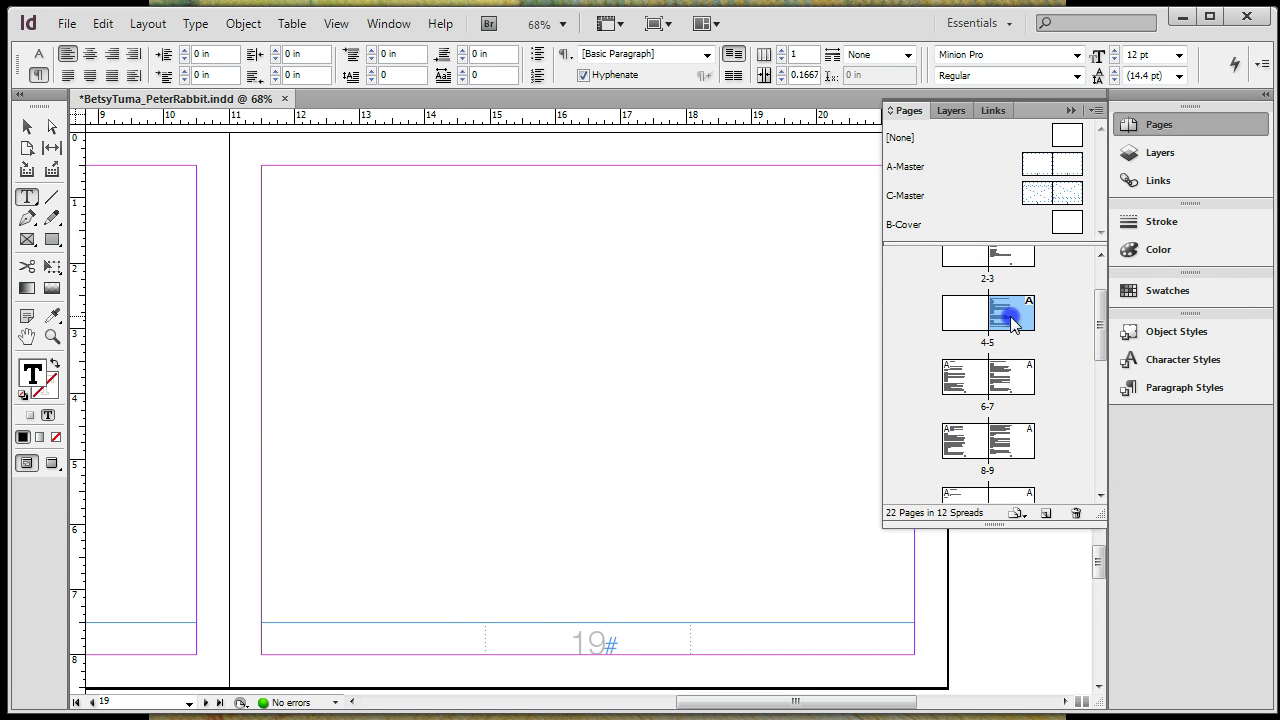
pyautogui.doubleClick(1011, 324)
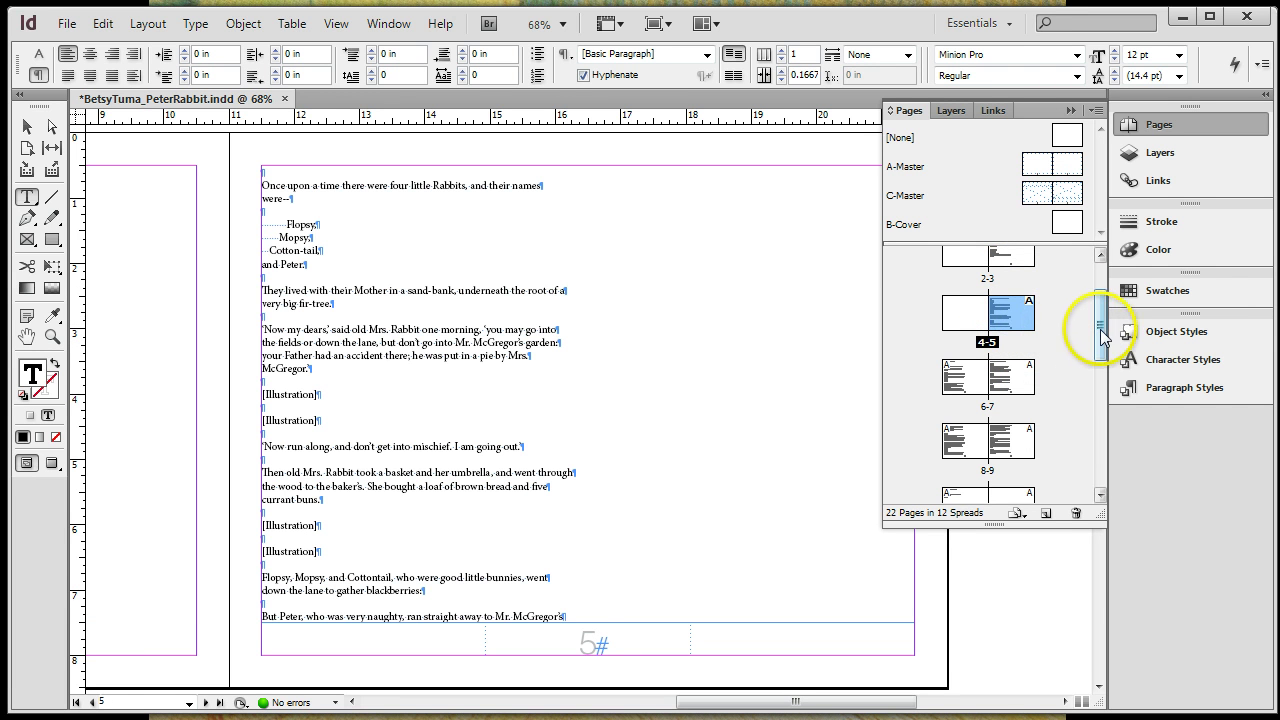
pyautogui.moveTo(1100, 330); pyautogui.dragTo(1100, 495)
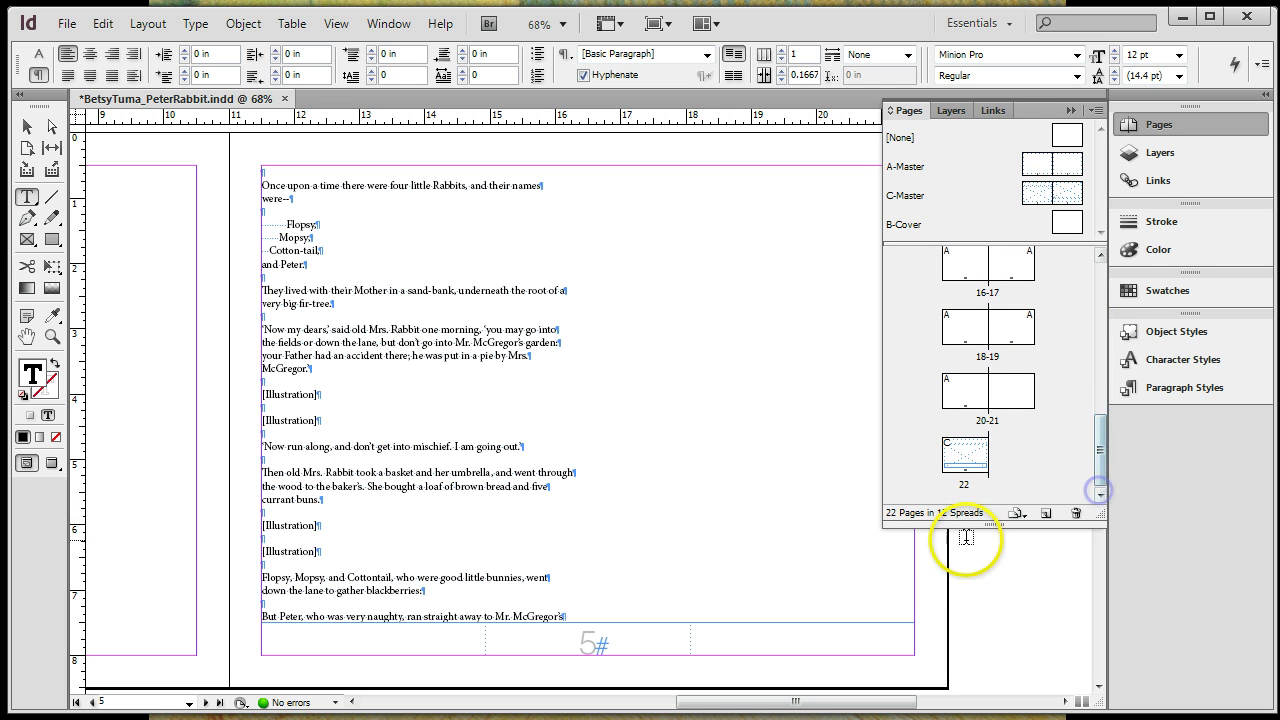
pyautogui.keyDown('shift'); pyautogui.click(963, 466); pyautogui.keyUp('shift')
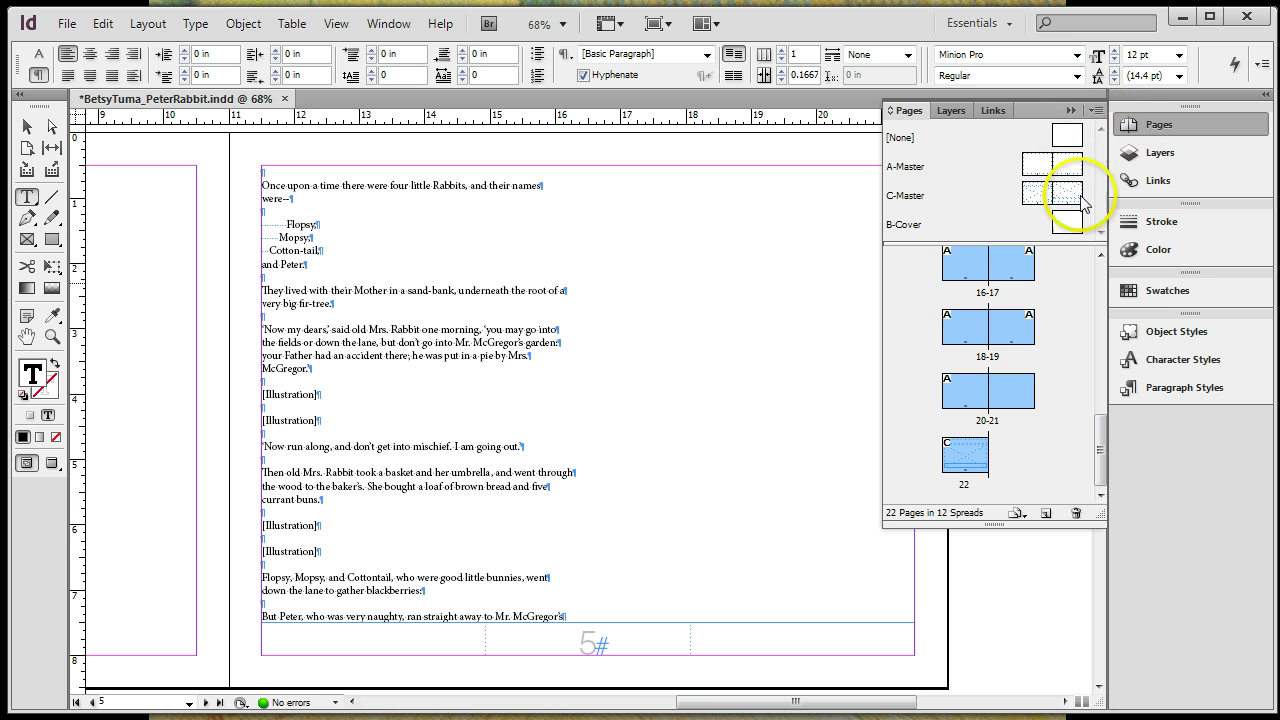
pyautogui.click(1097, 112)
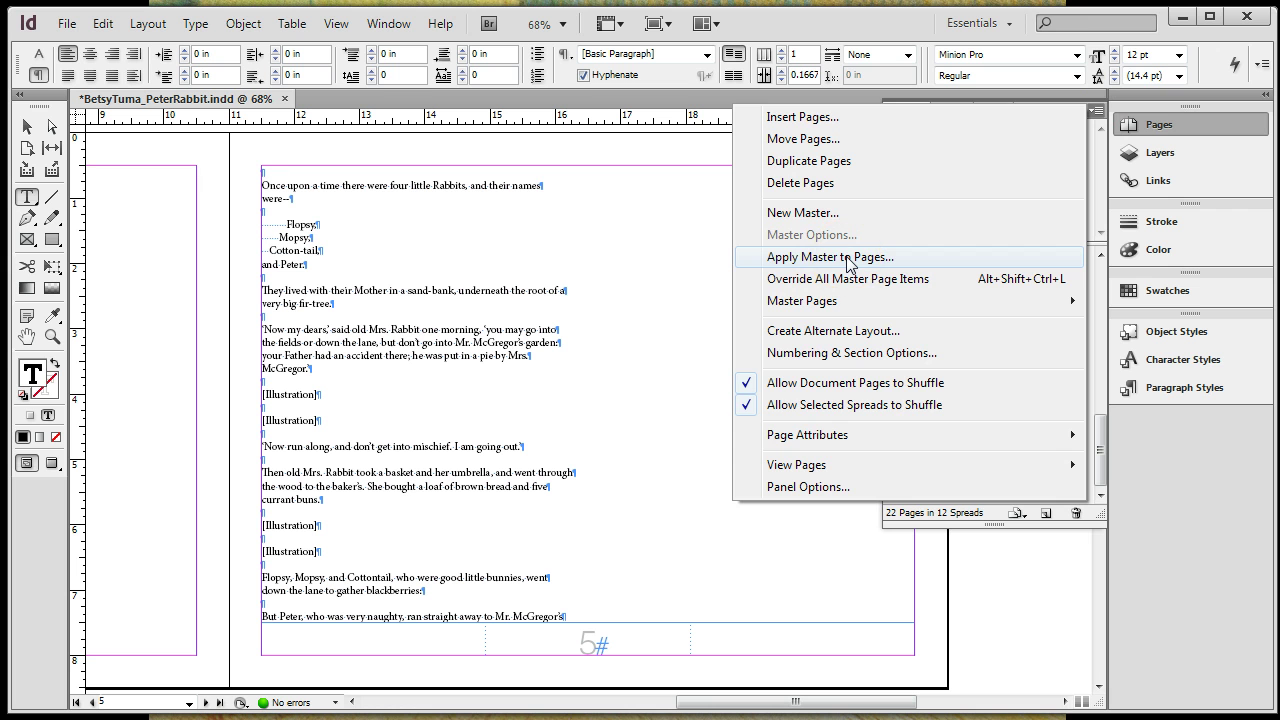
pyautogui.click(848, 258)
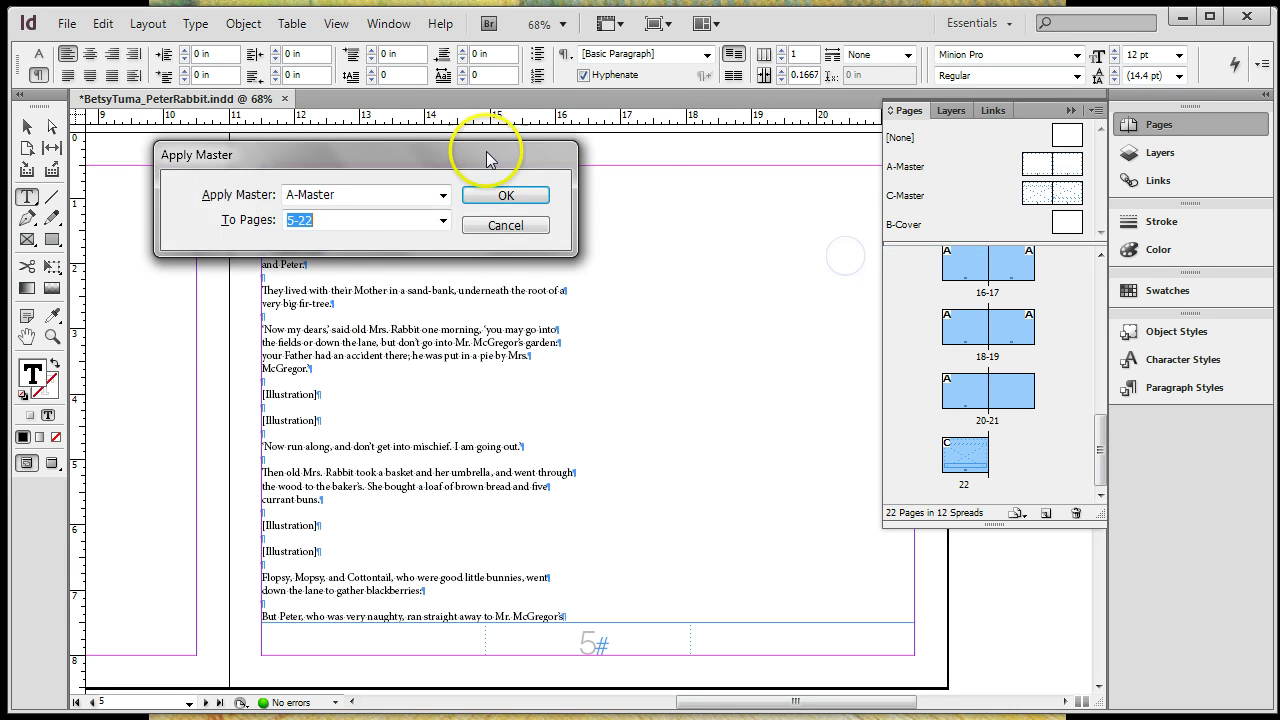
pyautogui.moveTo(486, 151); pyautogui.dragTo(705, 256)
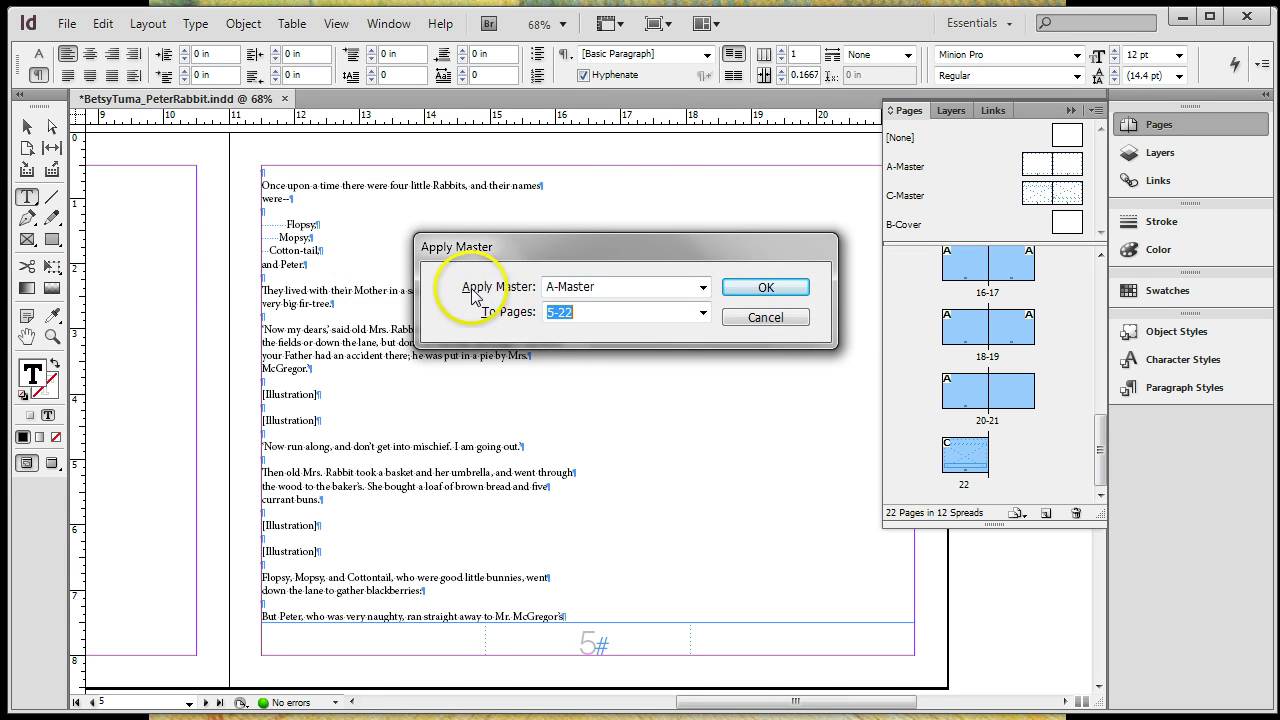
pyautogui.click(703, 287)
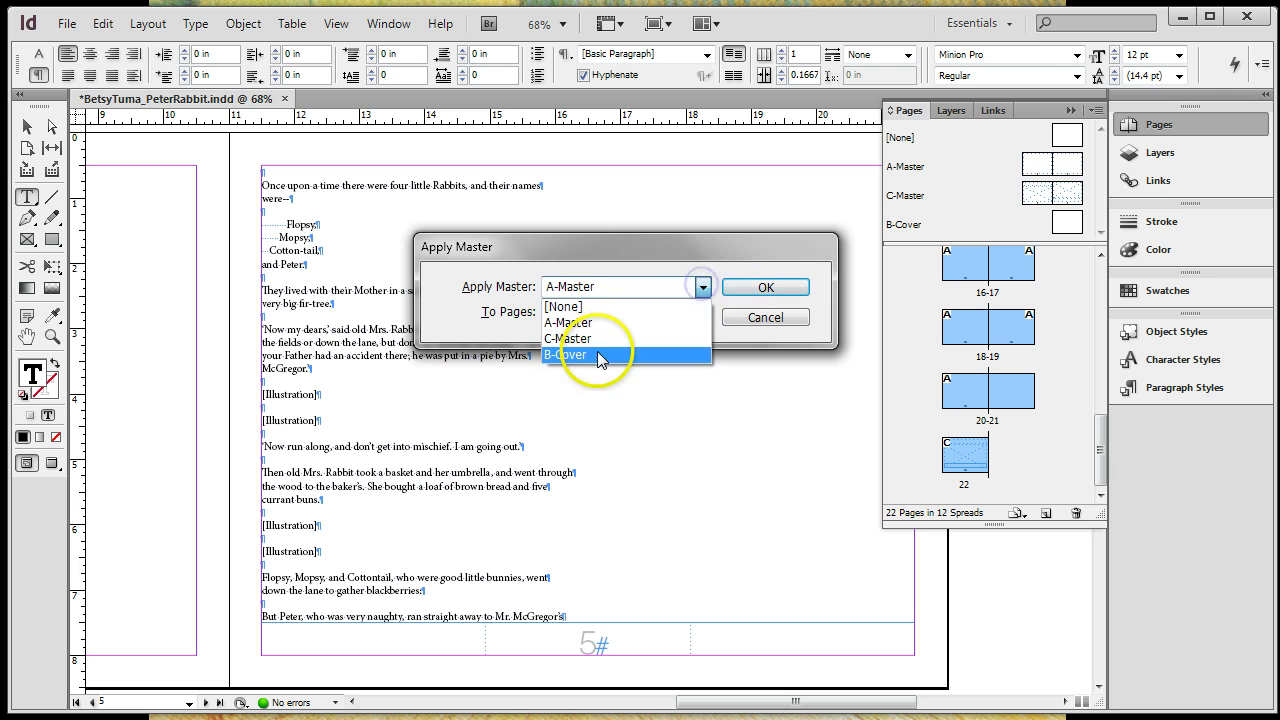
pyautogui.click(567, 340)
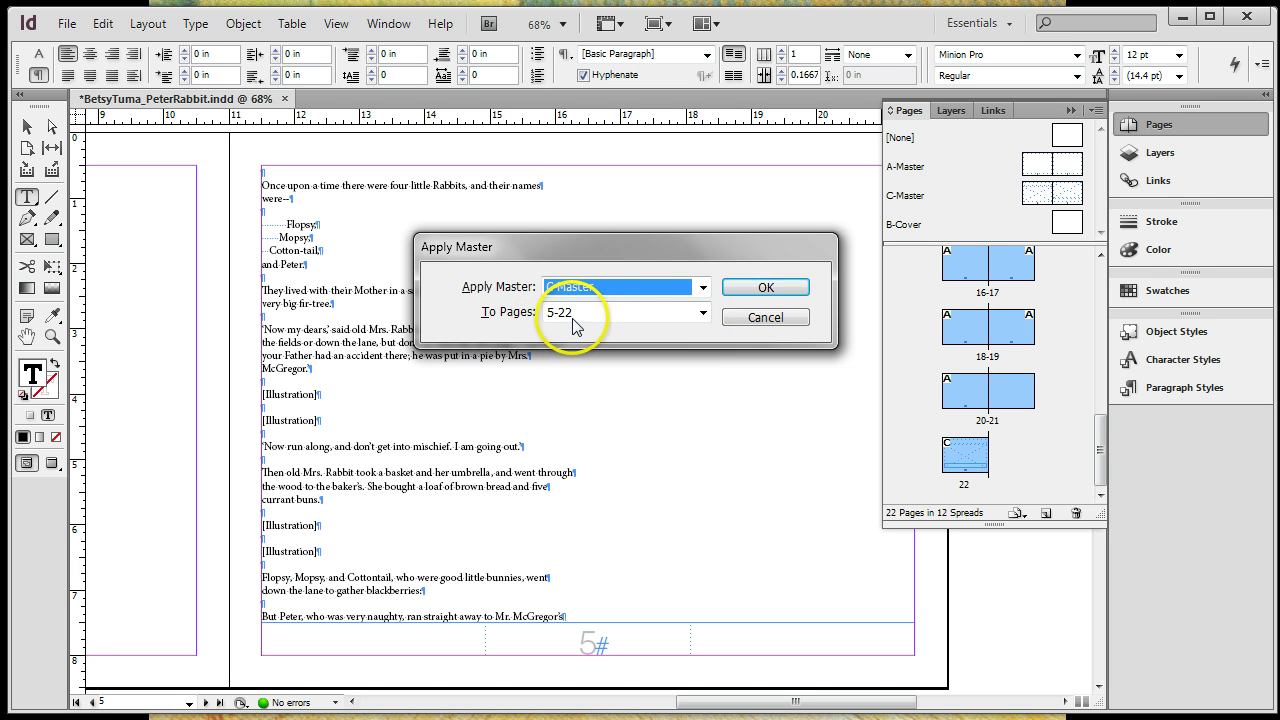
pyautogui.click(785, 290)
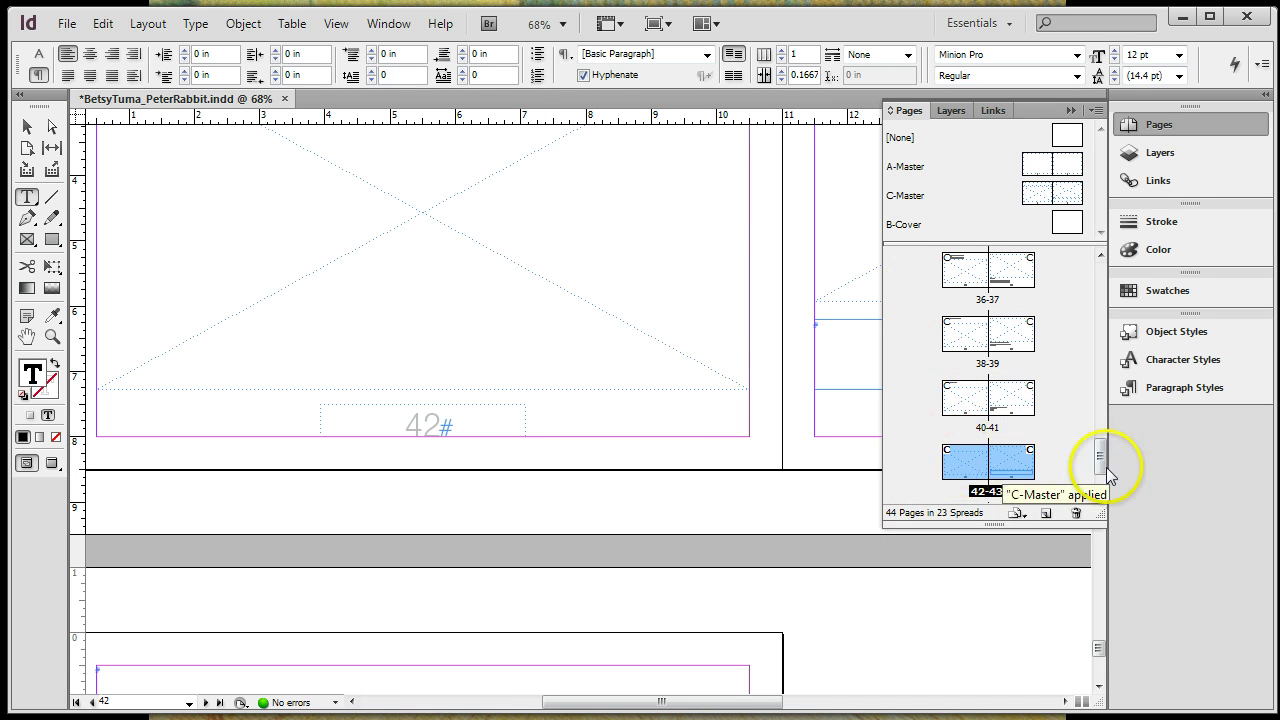
# Examine pages 40 to 44 to locate where the story text ends and which pages follow it.
pyautogui.scroll(-1, 1100, 464)
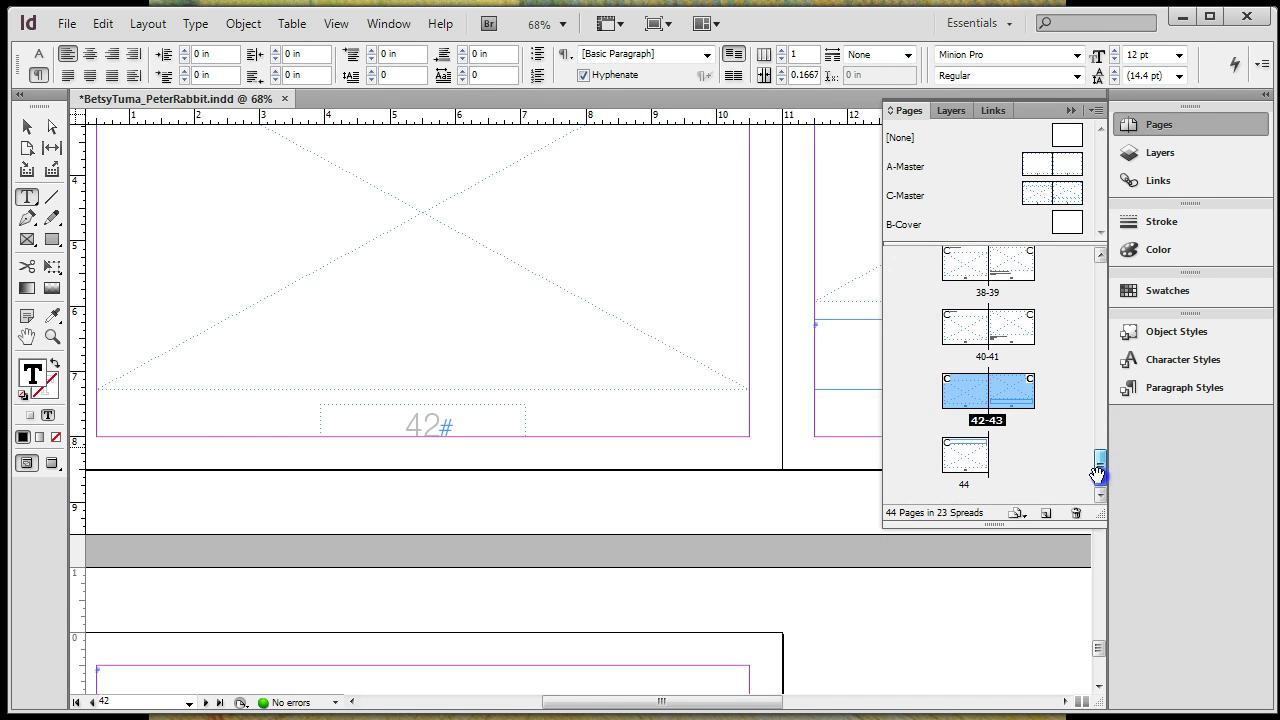
pyautogui.doubleClick(972, 456)
pyautogui.doubleClick(1018, 398)
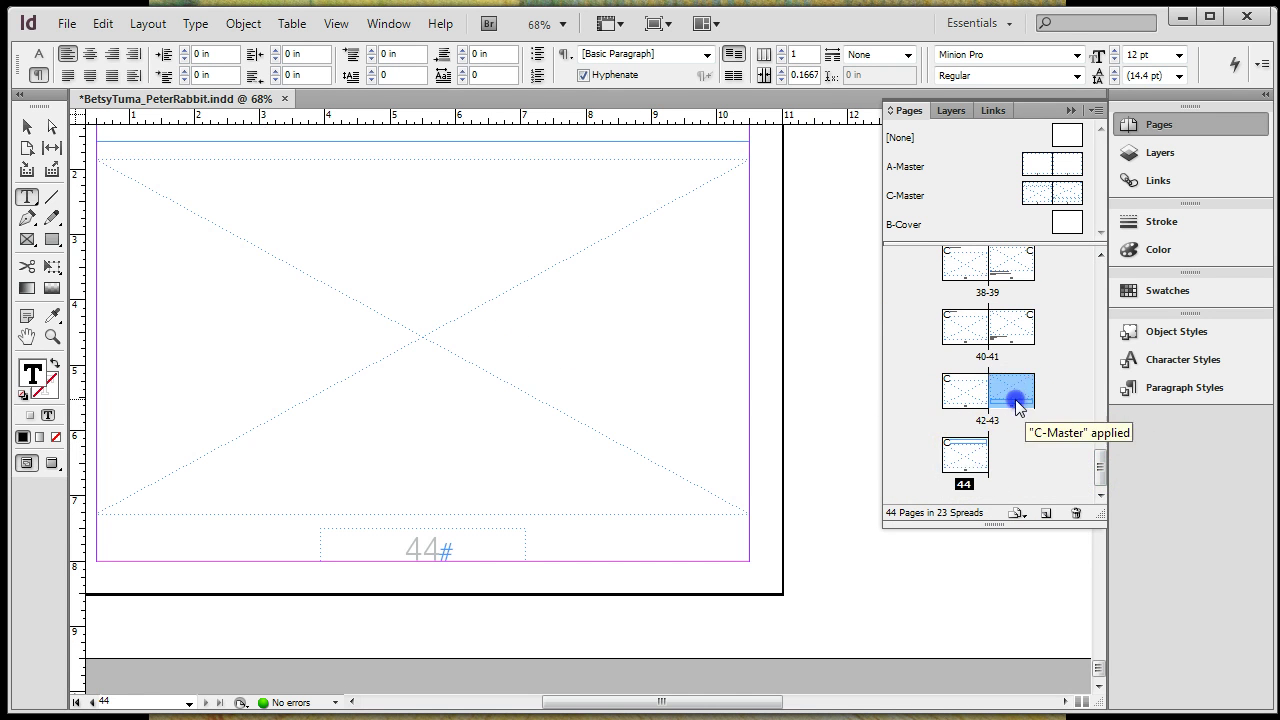
pyautogui.doubleClick(966, 403)
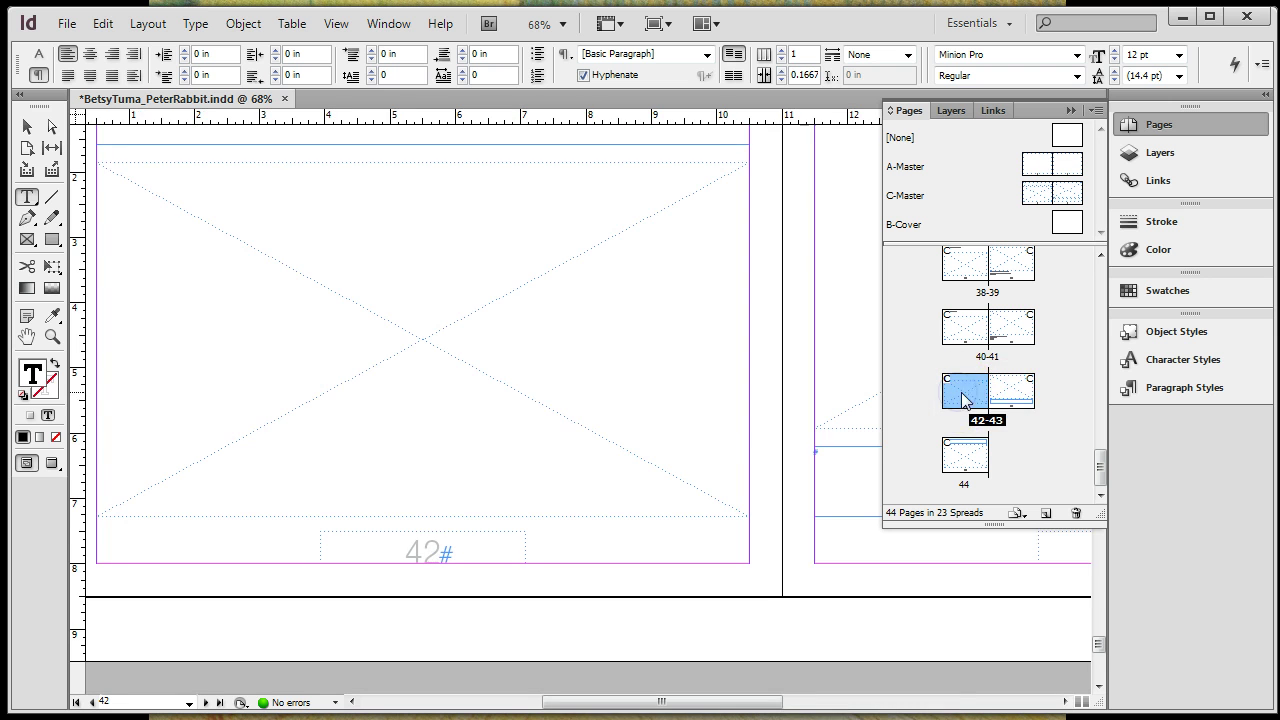
pyautogui.doubleClick(1003, 336)
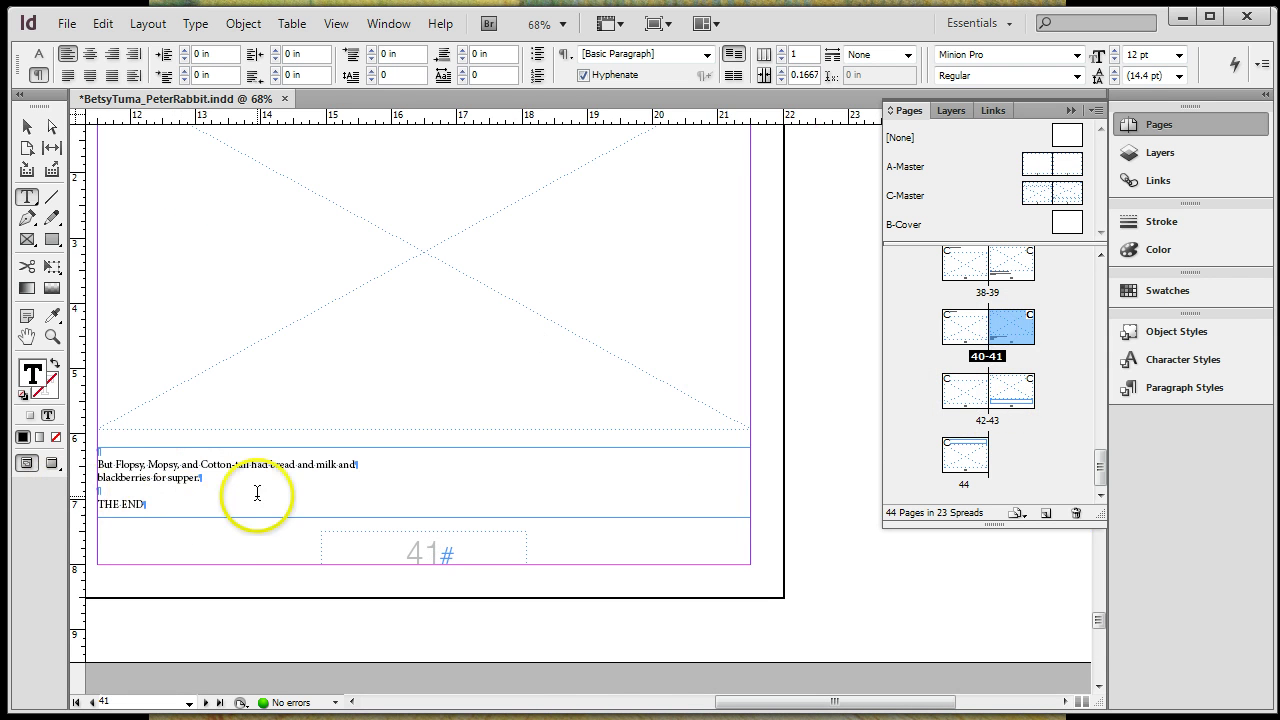
pyautogui.click(978, 401)
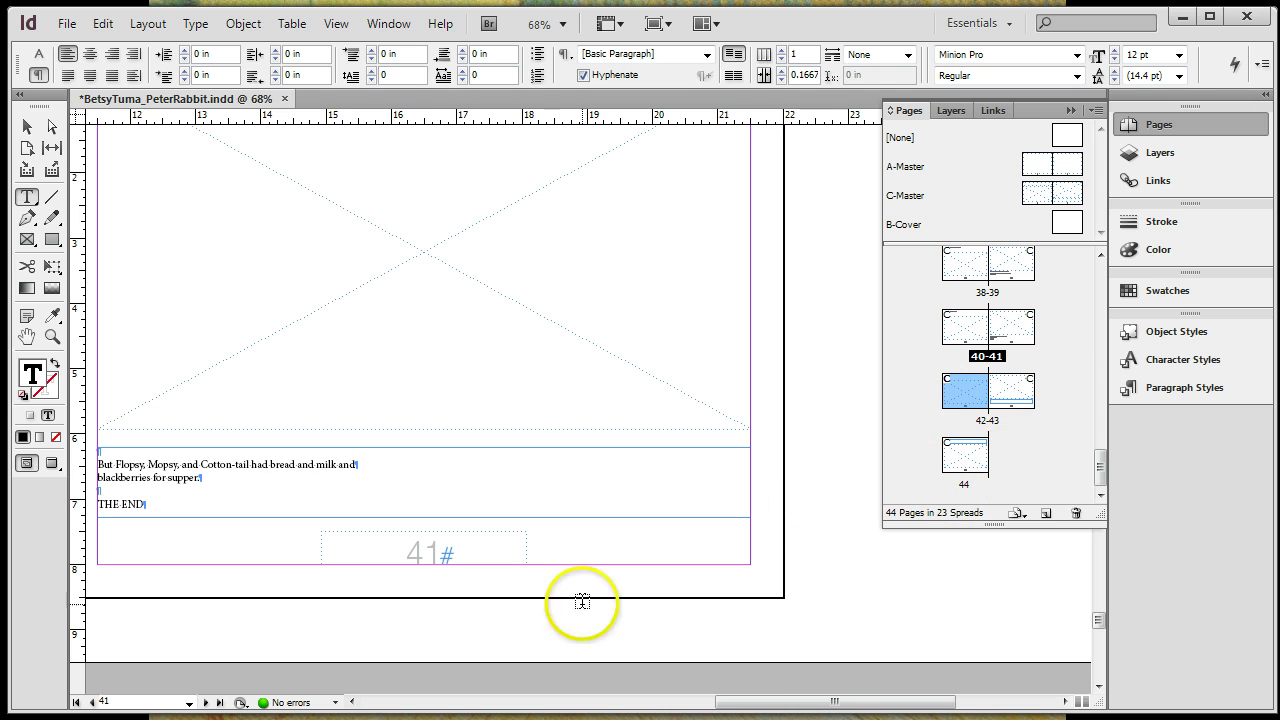
pyautogui.moveTo(746, 702); pyautogui.dragTo(655, 703)
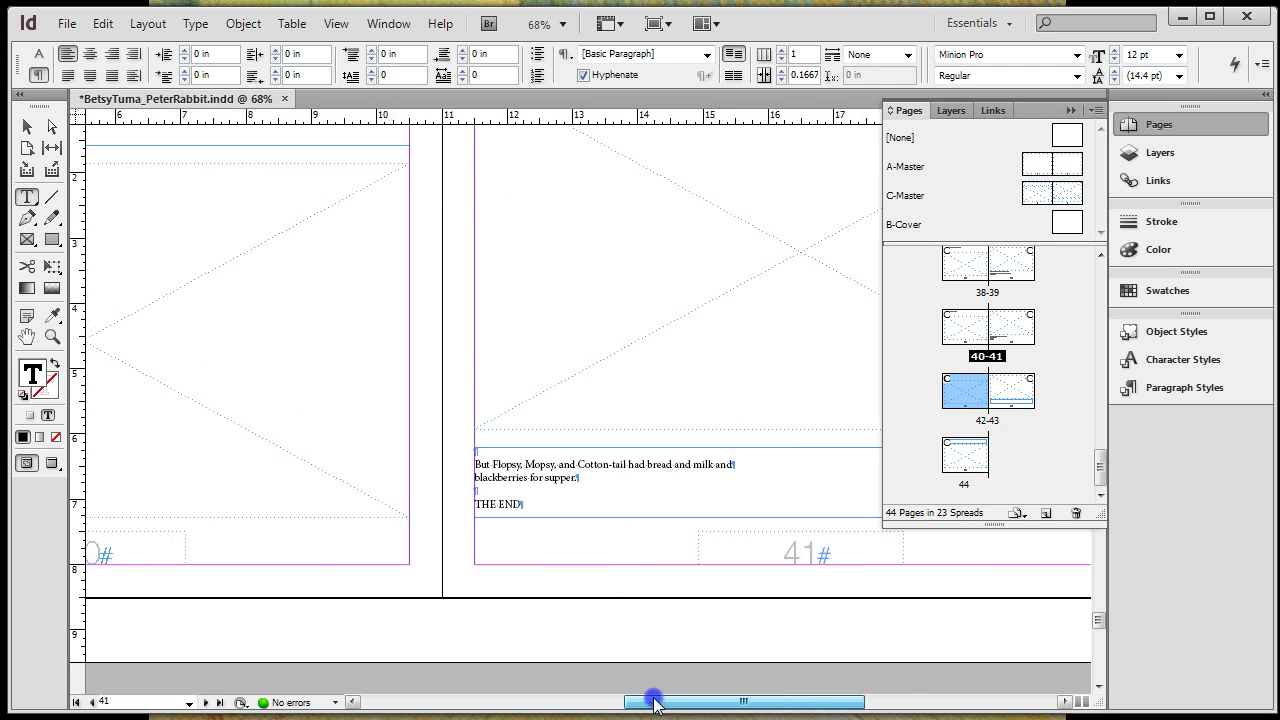
pyautogui.click(1019, 392)
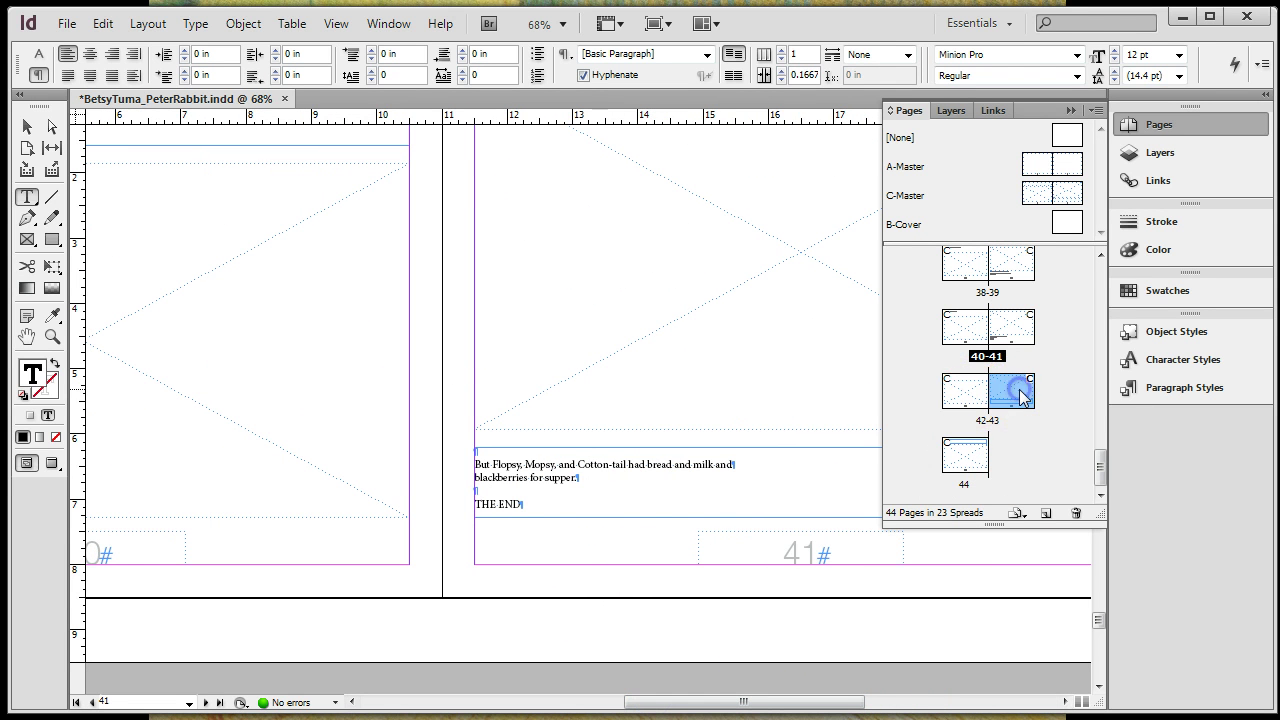
pyautogui.keyDown('alt'); pyautogui.click(977, 398); pyautogui.keyUp('alt')
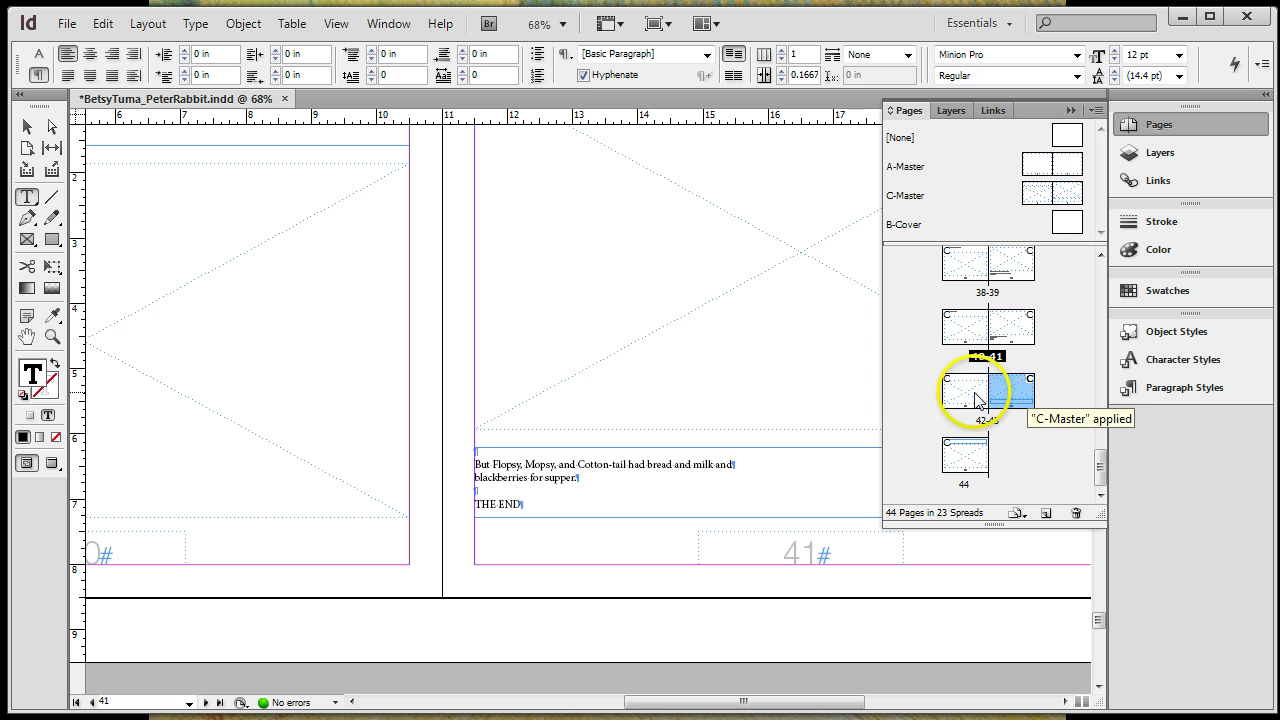
# Apply the B-Cover master to page 44.
pyautogui.click(977, 398)
pyautogui.click(963, 458)
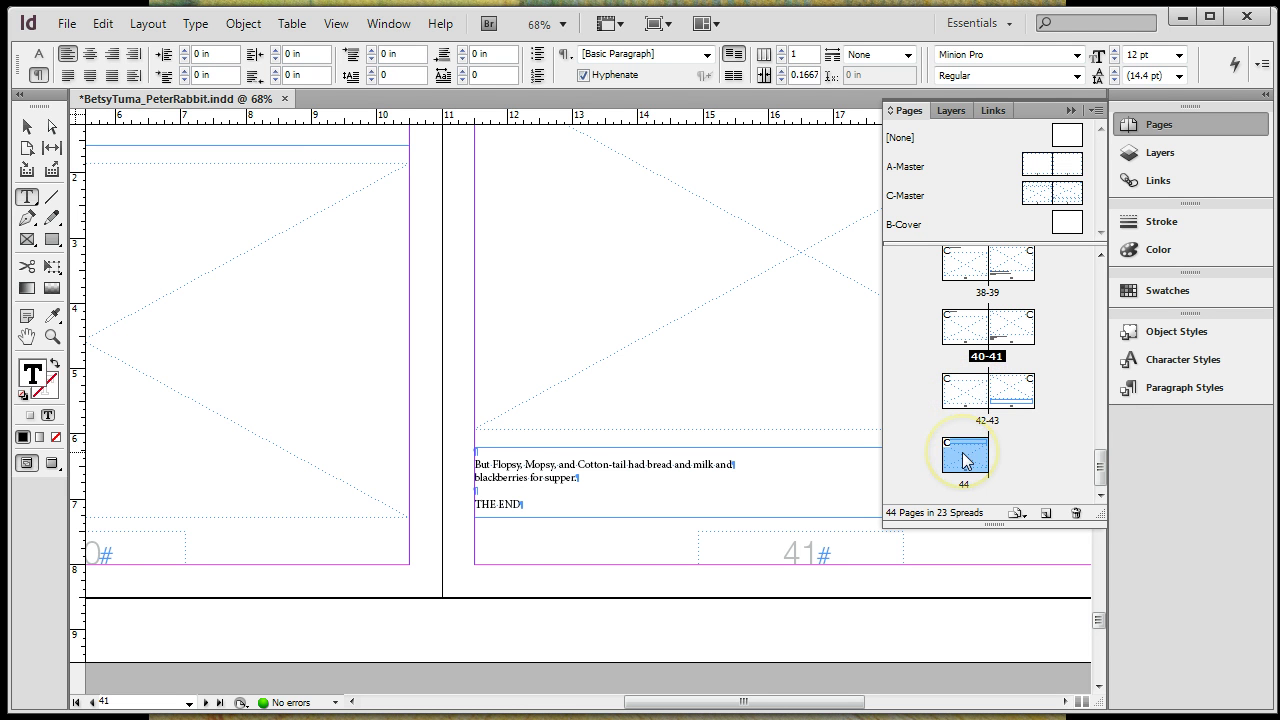
pyautogui.click(1018, 331)
pyautogui.click(958, 463)
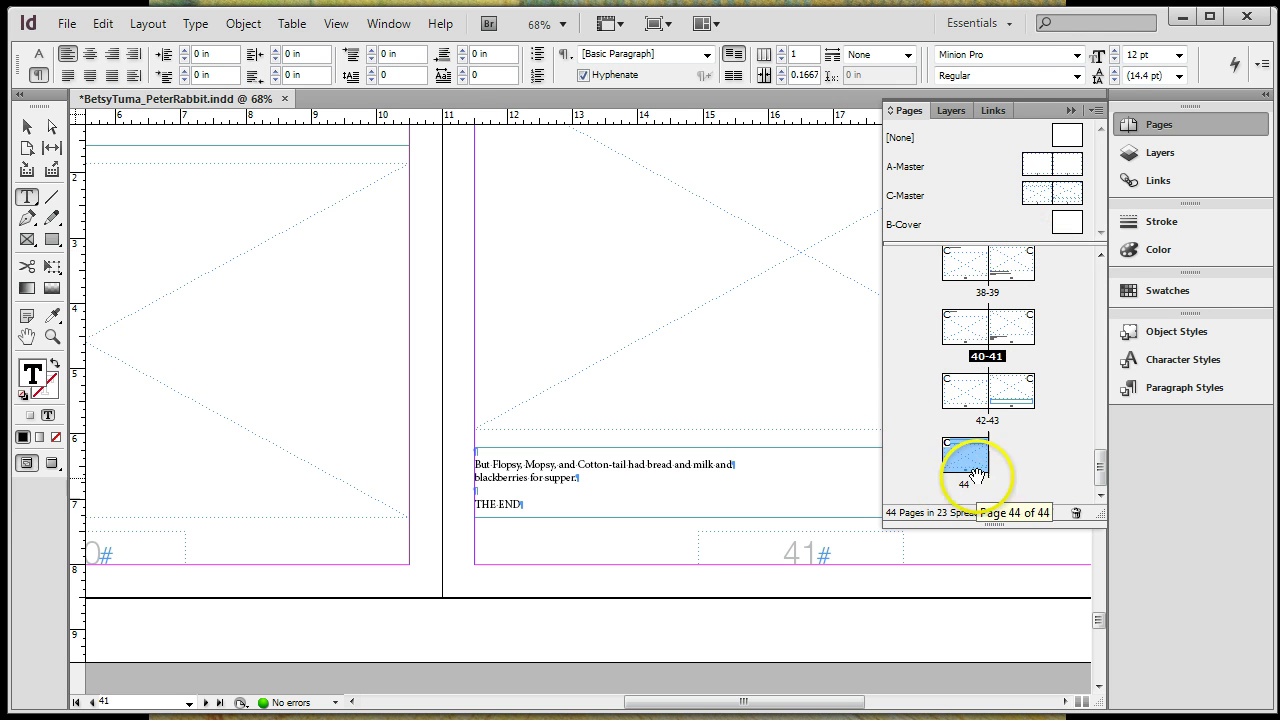
pyautogui.click(1075, 228)
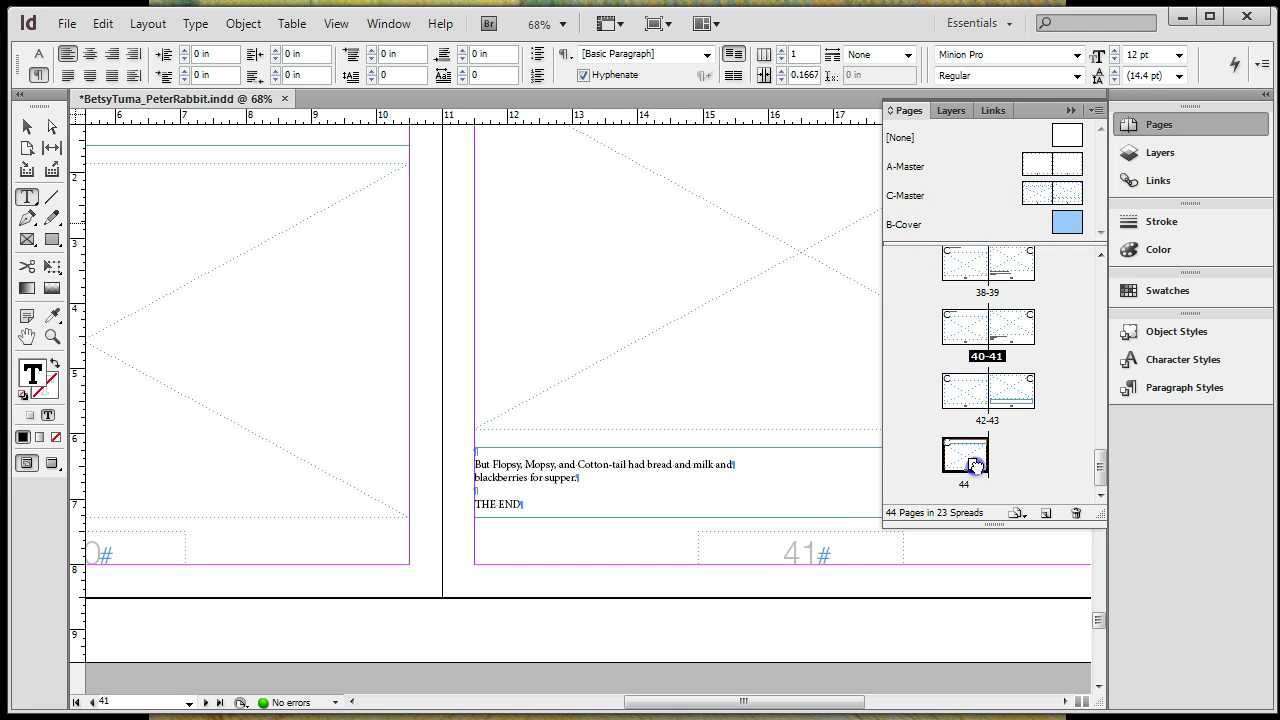
pyautogui.moveTo(975, 463)
pyautogui.mouseDown()
pyautogui.moveTo(877, 337)
pyautogui.moveTo(1160, 330)
pyautogui.moveTo(966, 442)
pyautogui.mouseUp()
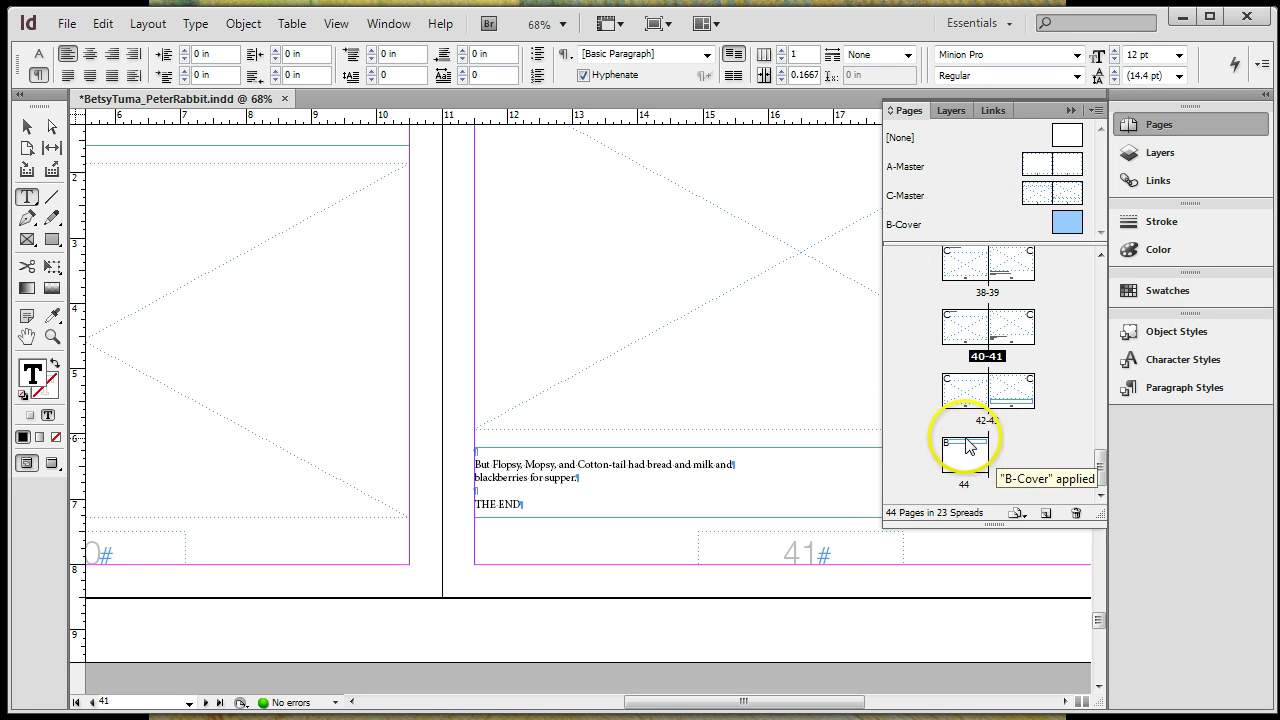
# Apply the B-Cover master to page 43, leaving C-Master on page 42.
pyautogui.click(907, 196)
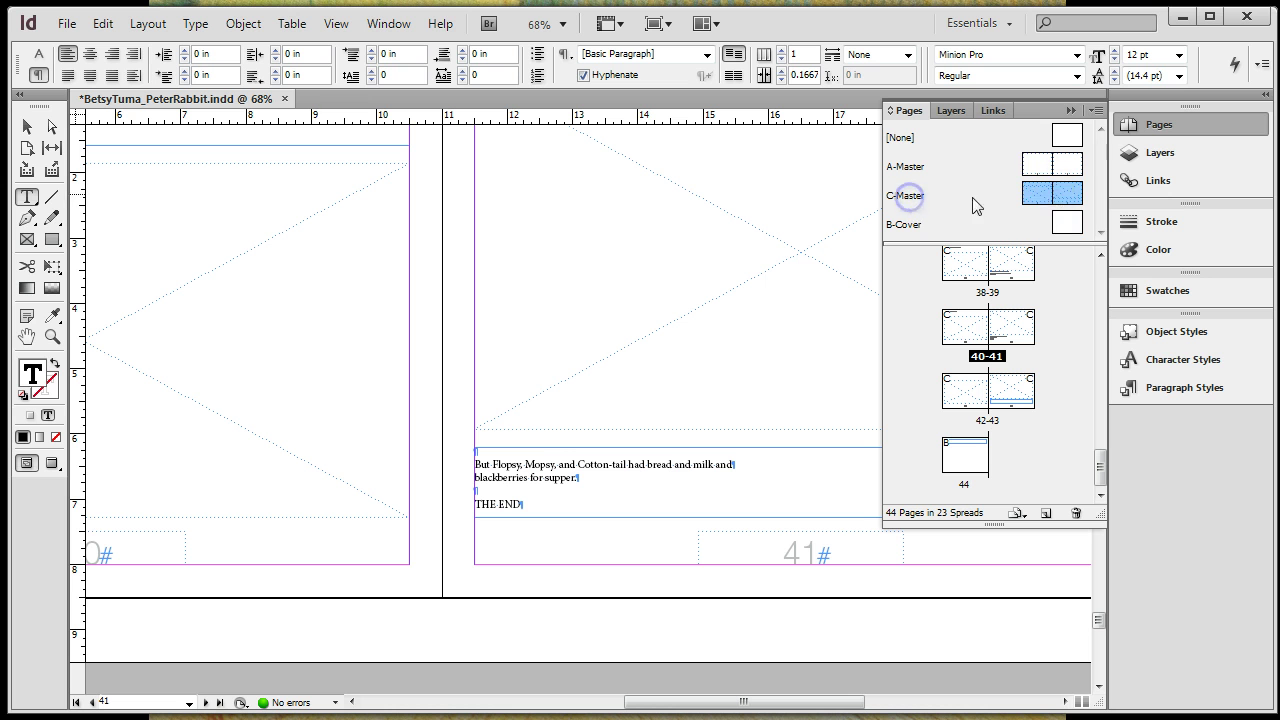
pyautogui.click(1066, 136)
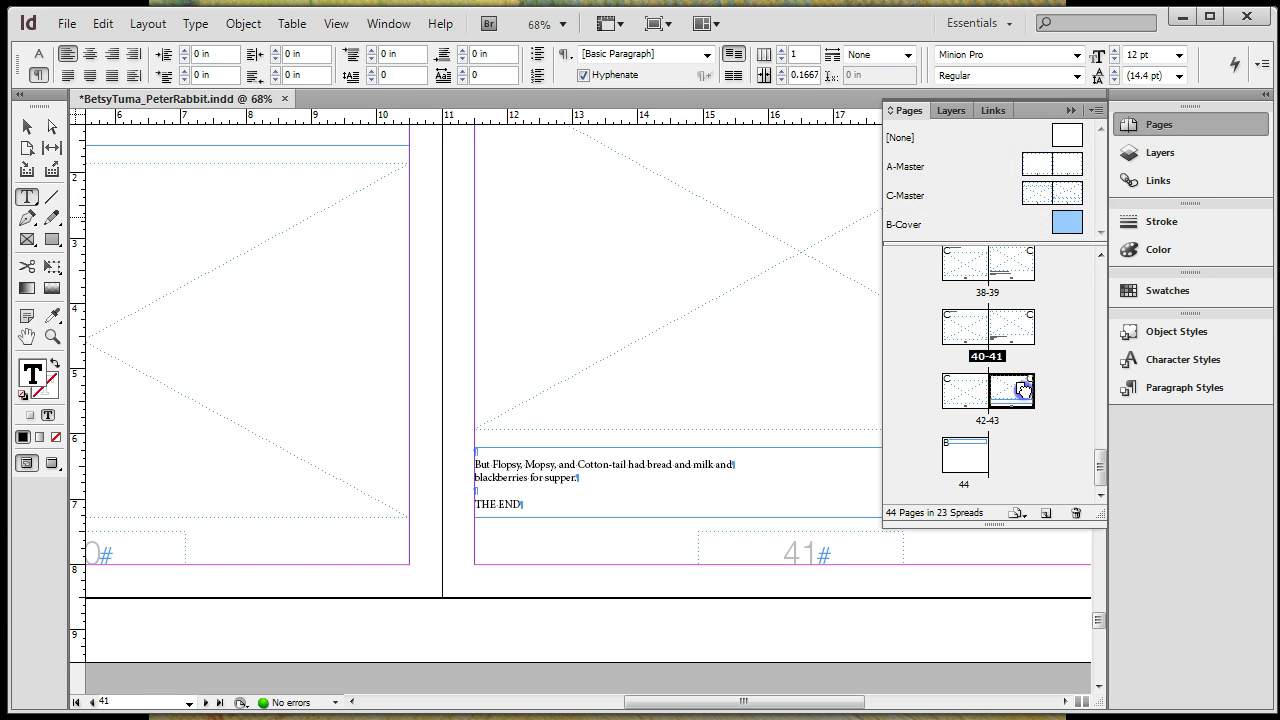
pyautogui.moveTo(1023, 390); pyautogui.dragTo(1021, 391)
pyautogui.click(1069, 224)
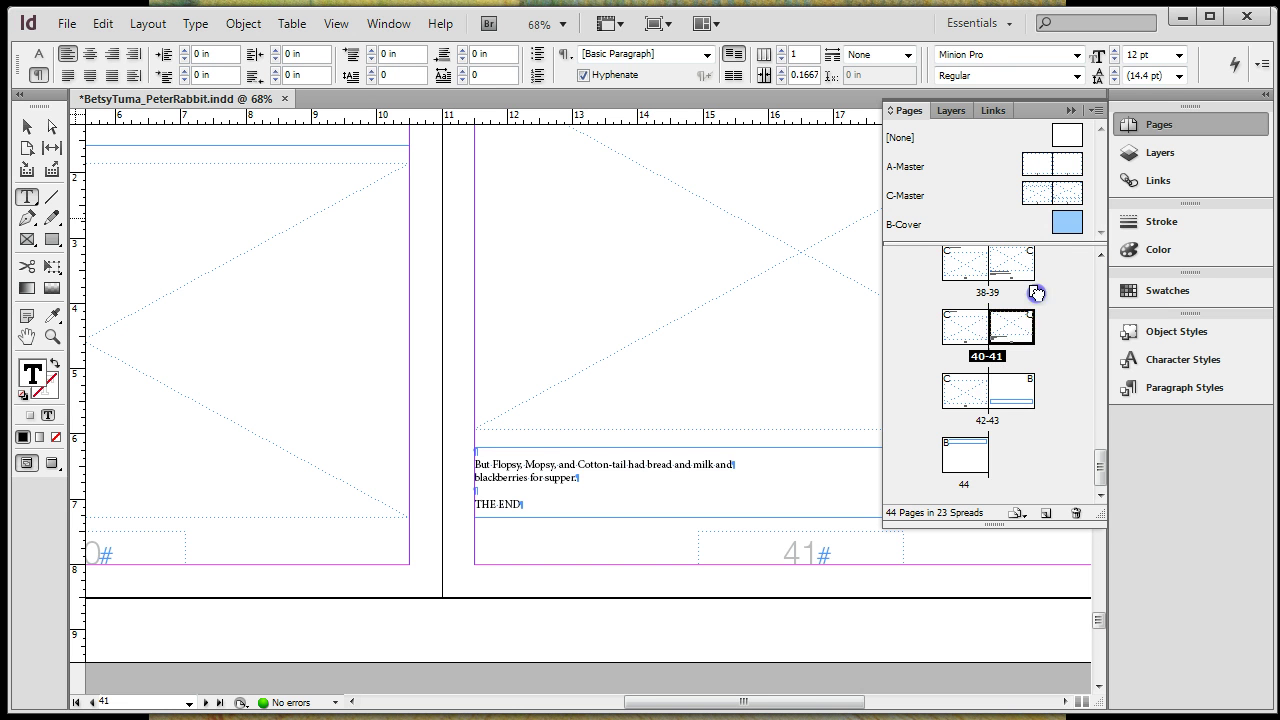
# Delete the empty text frame near the lower margin of page 43.
pyautogui.click(1004, 412)
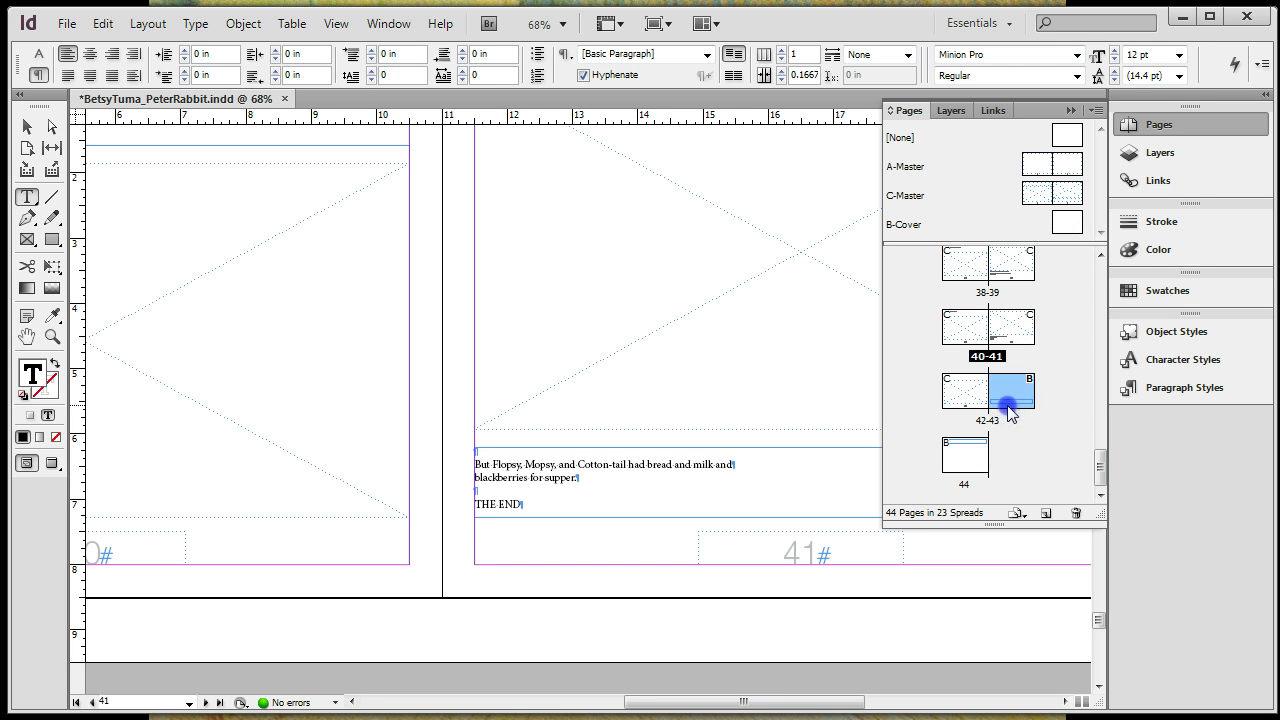
pyautogui.doubleClick(1008, 410)
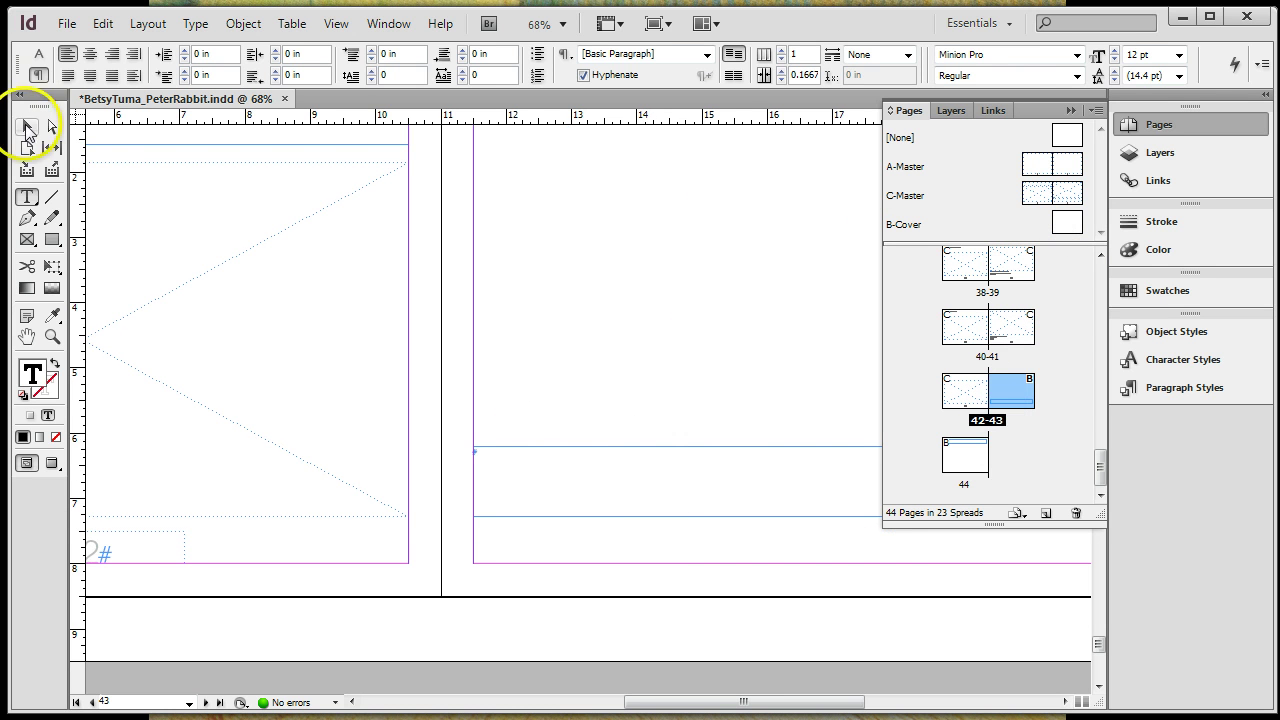
pyautogui.click(27, 128)
pyautogui.click(612, 452)
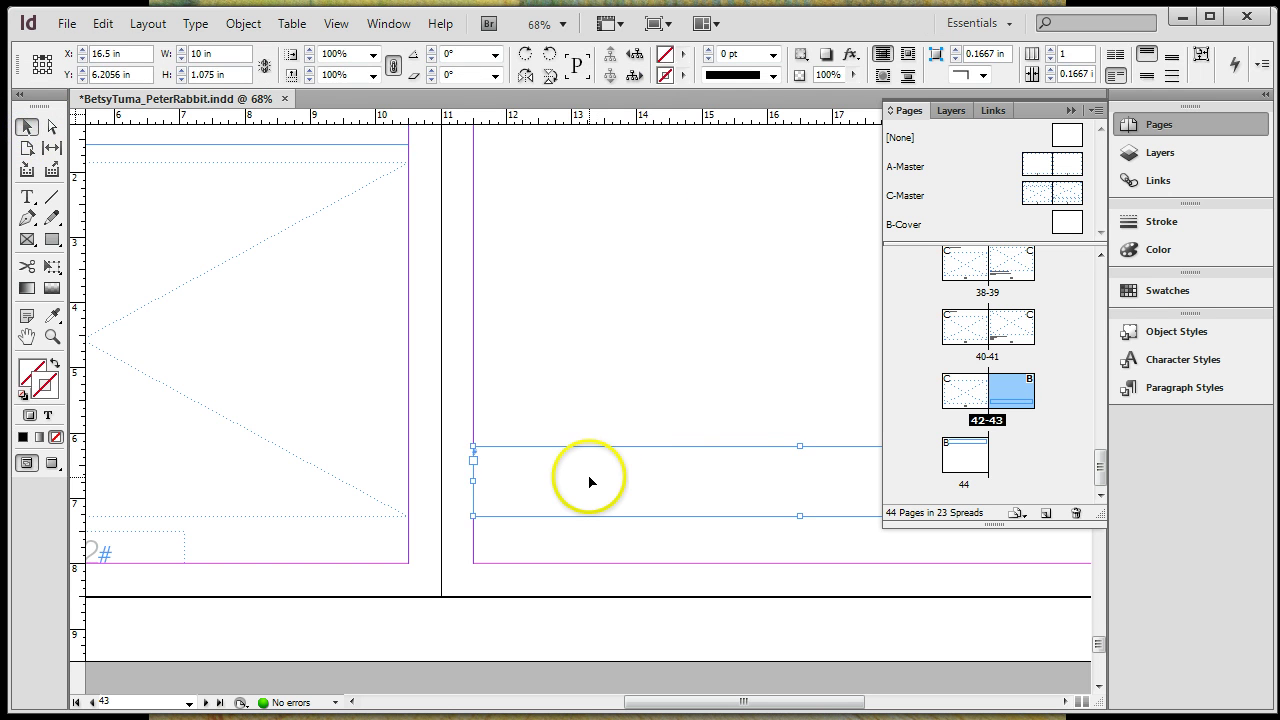
pyautogui.click(766, 441)
# Delete the empty text frame near the upper margin of page 44.
pyautogui.click(976, 462)
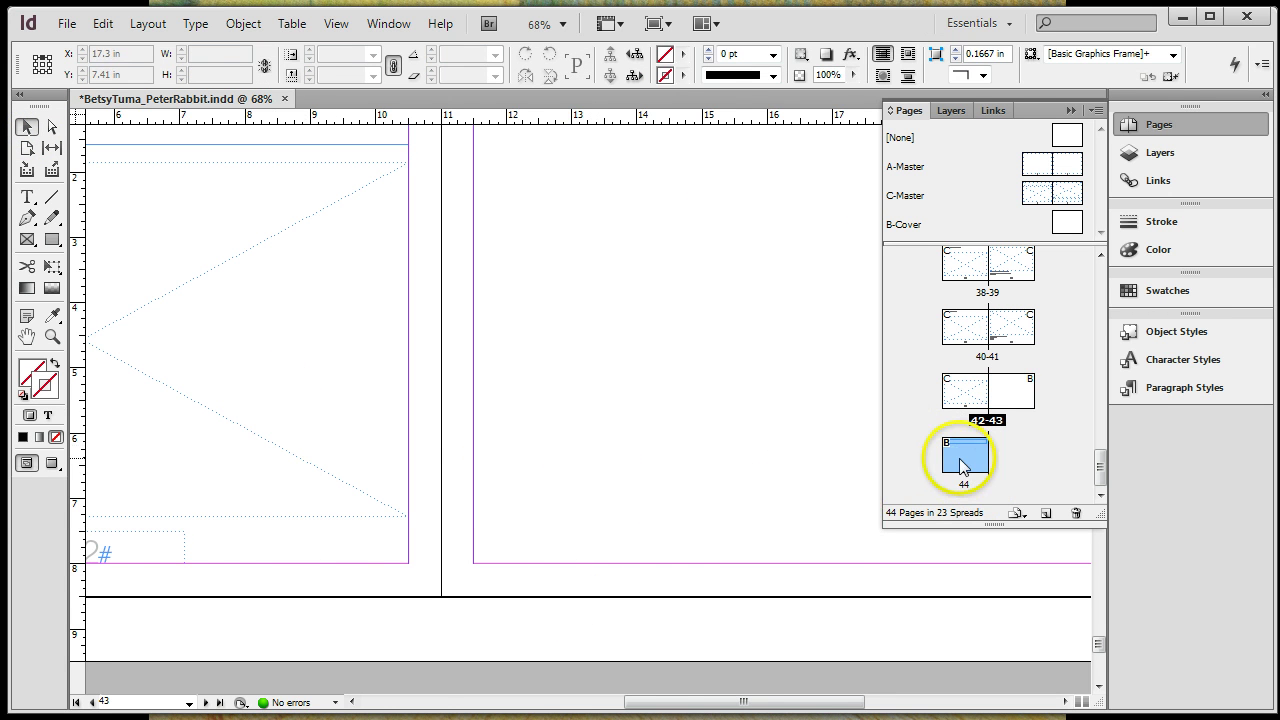
pyautogui.doubleClick(962, 458)
pyautogui.press('Delete')
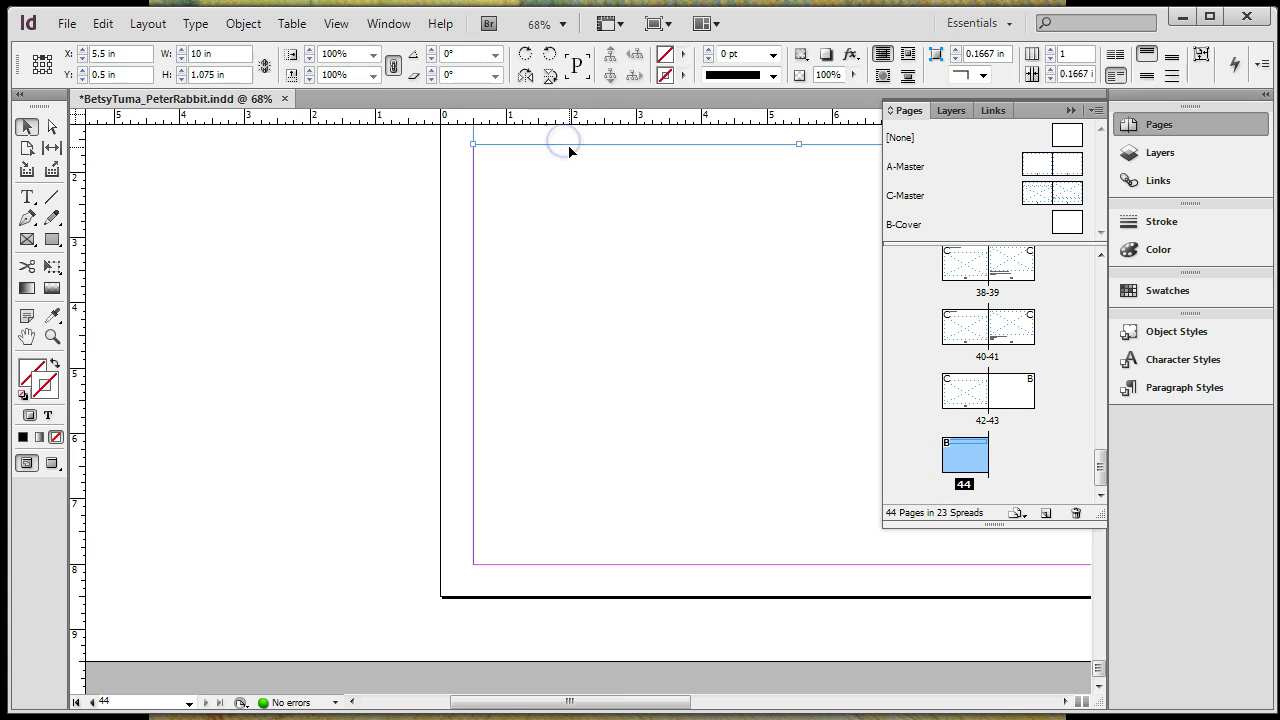
# Examine the closing story text on page 41 and the layout of page 42, and return to the first pages in the page overview.
pyautogui.doubleClick(965, 390)
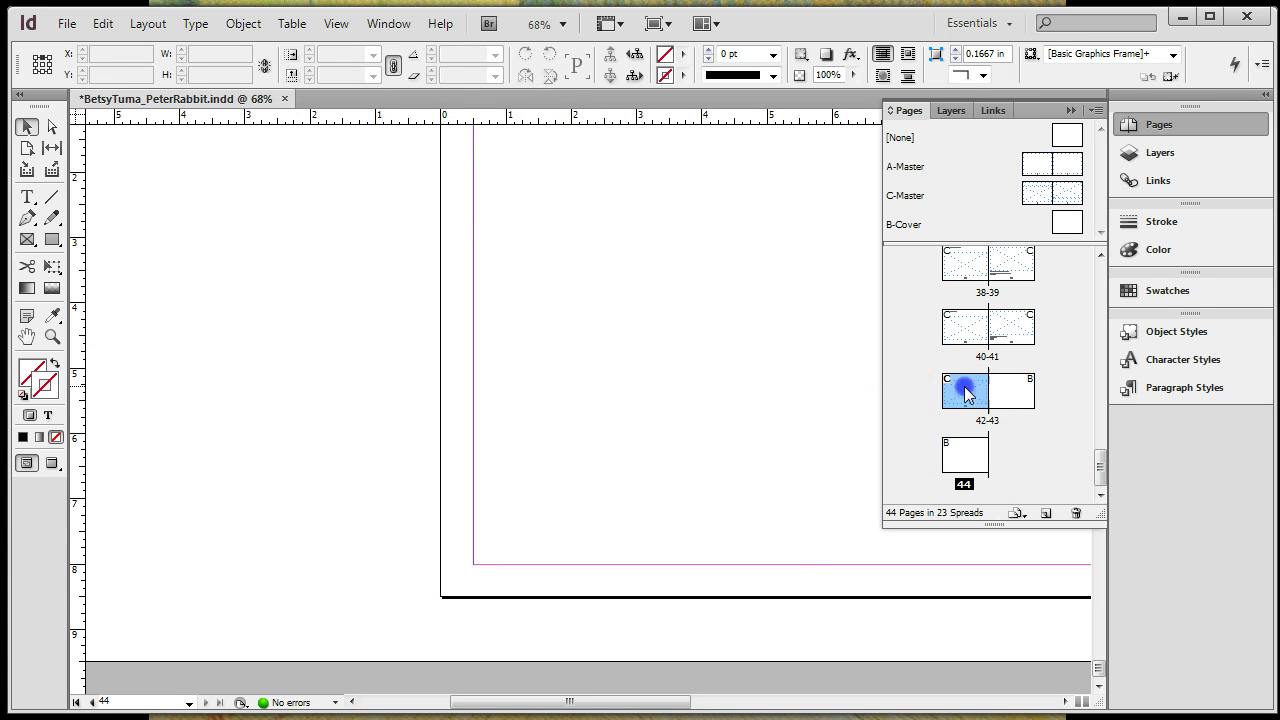
pyautogui.doubleClick(1007, 334)
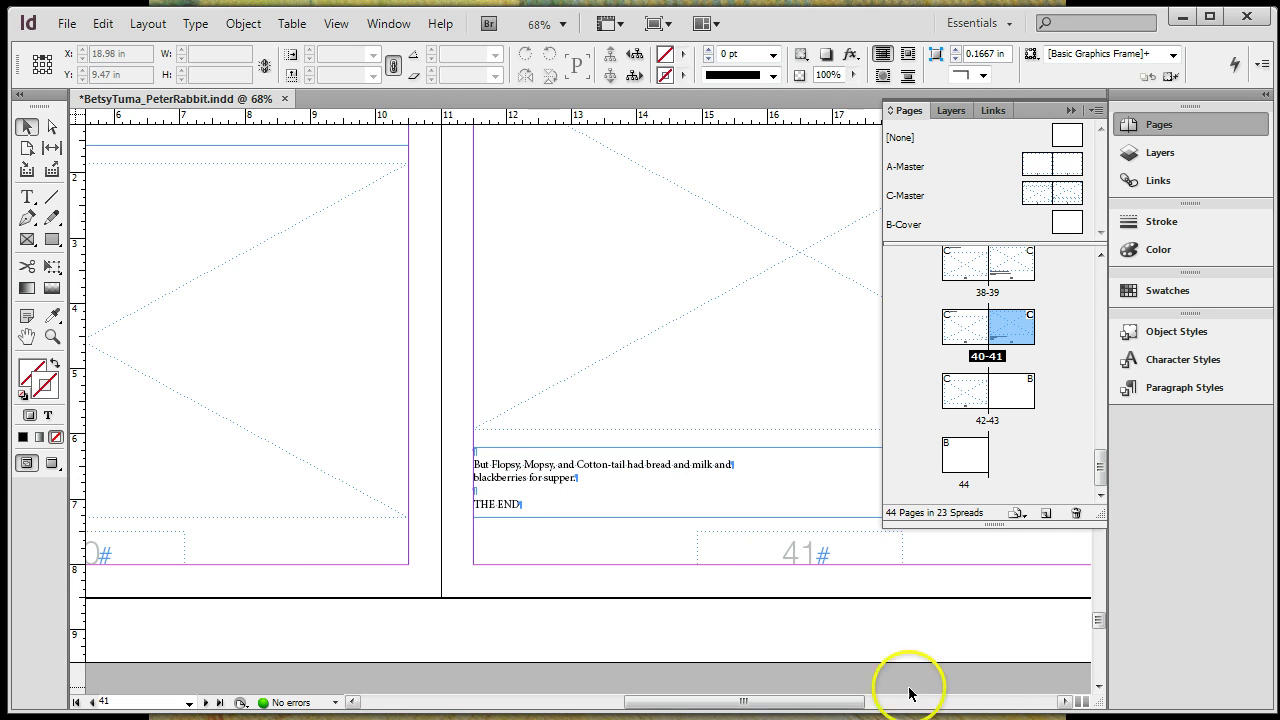
pyautogui.click(1066, 703)
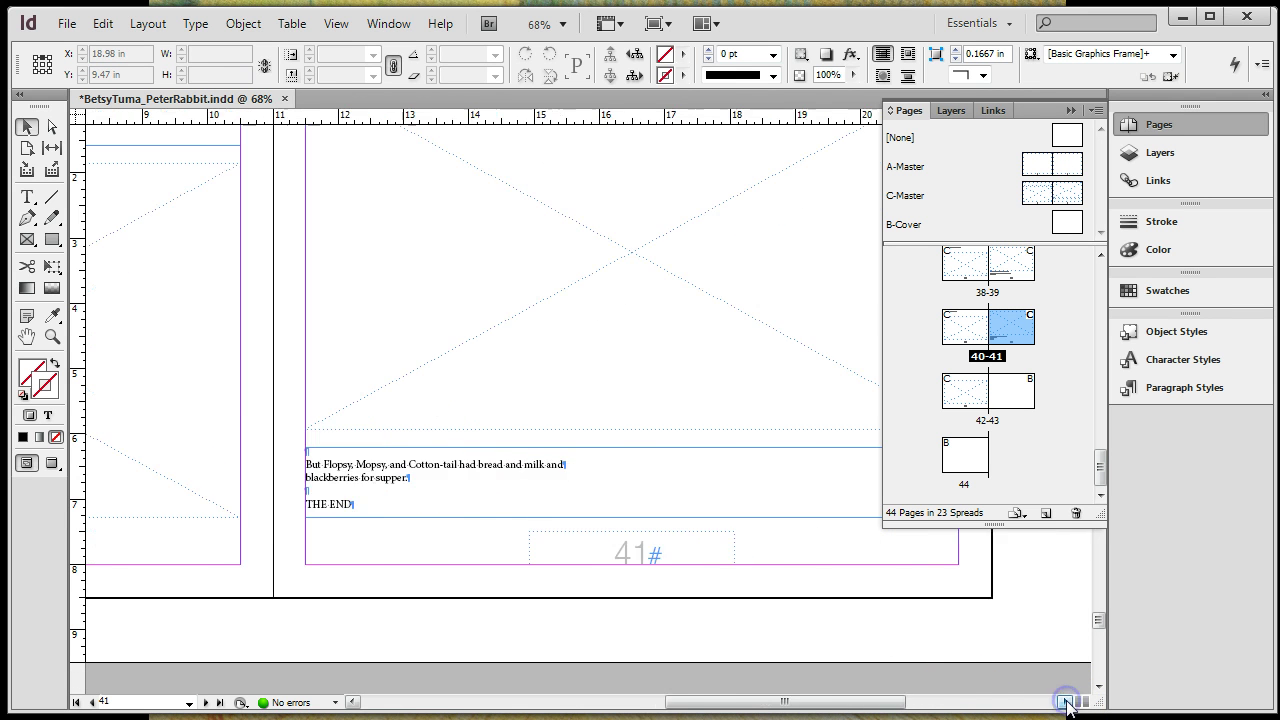
pyautogui.click(487, 478)
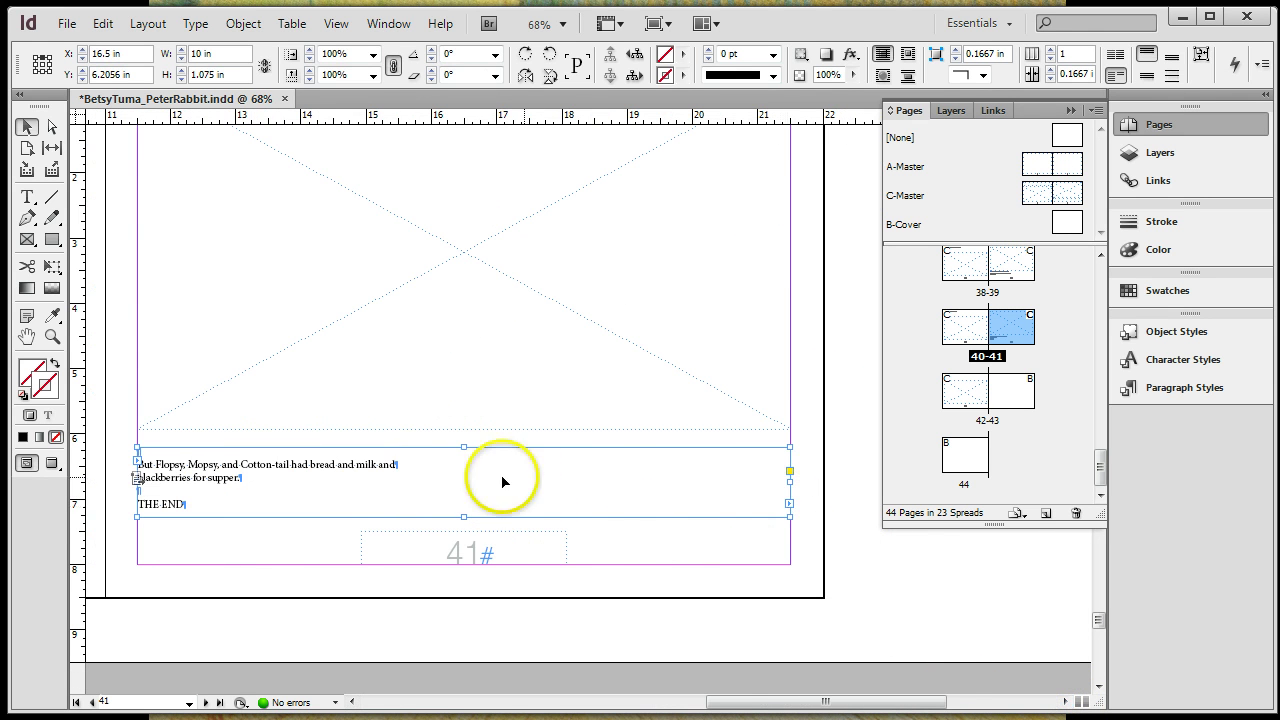
pyautogui.doubleClick(972, 405)
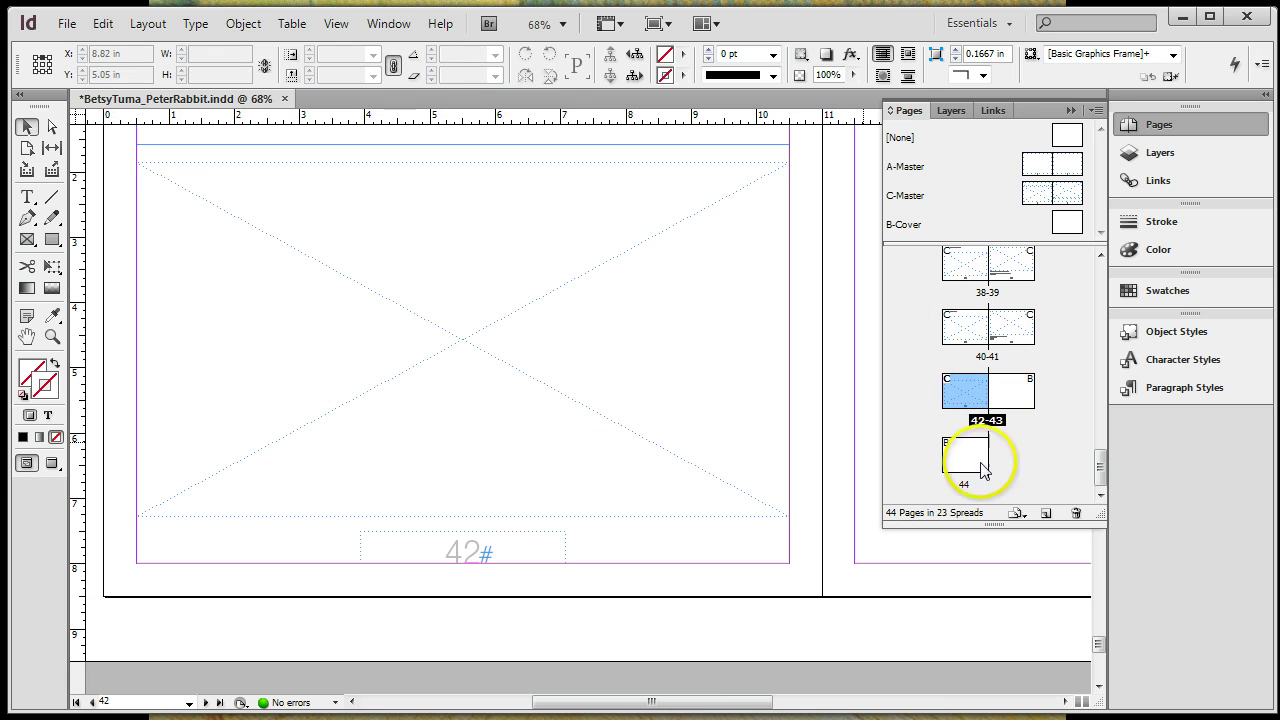
pyautogui.moveTo(1100, 472); pyautogui.dragTo(1096, 284)
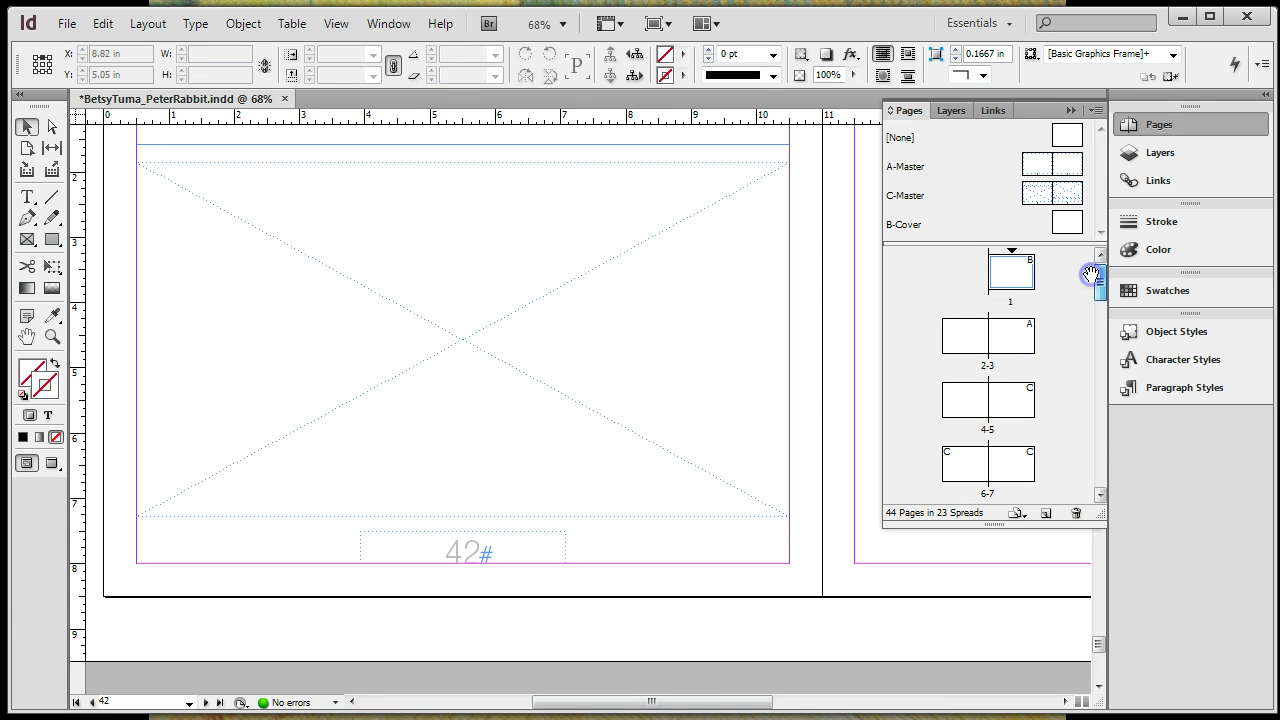